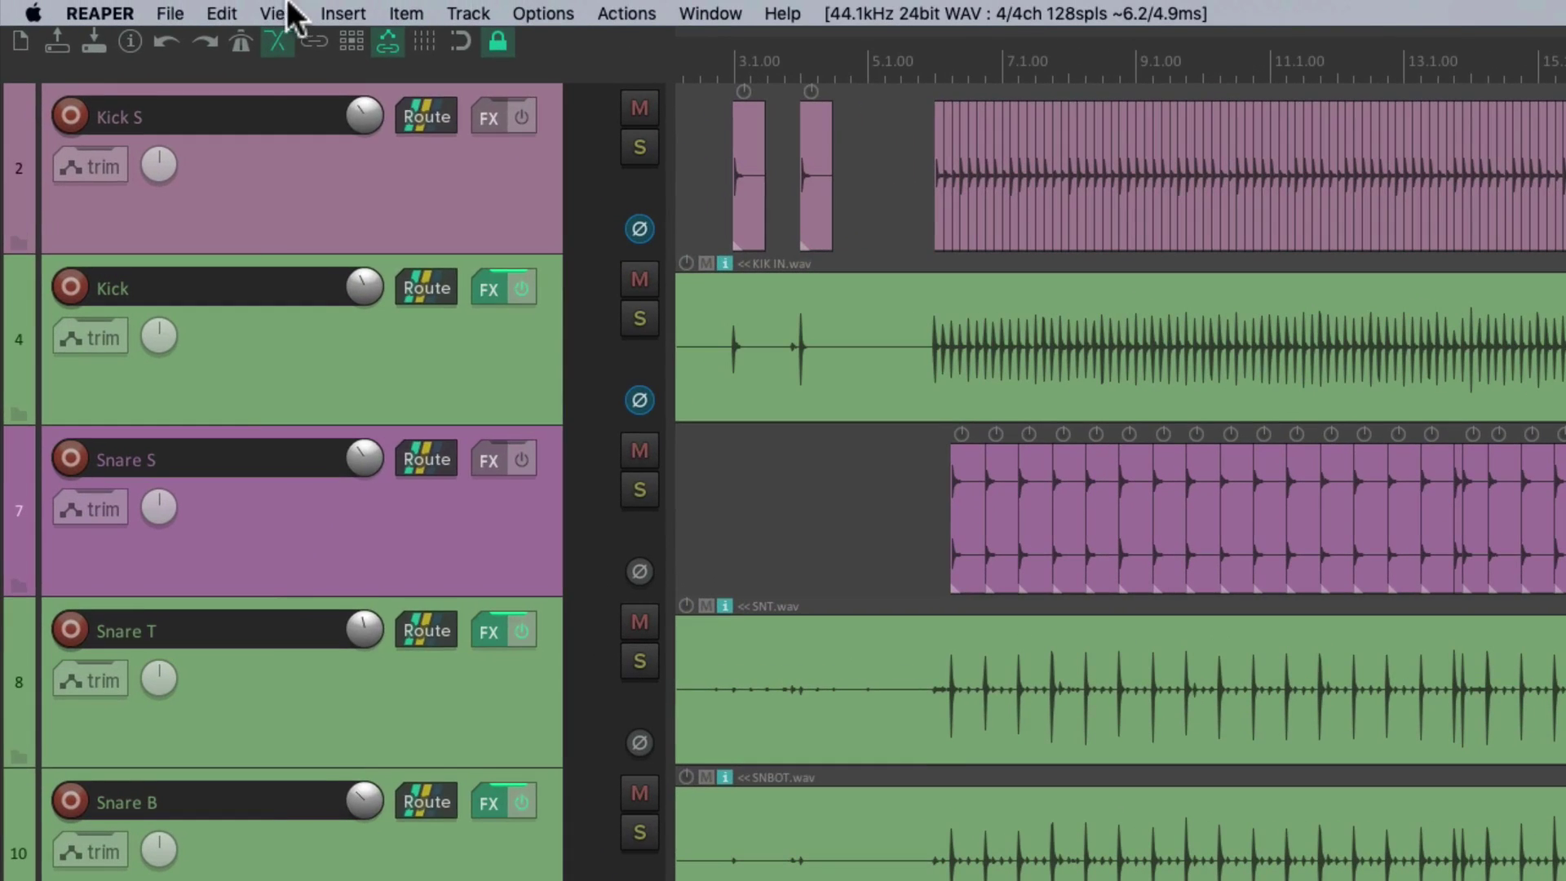
# - Open the View menu to find the Track Manager entry among REAPER's windows
pyautogui.click(187, 8)
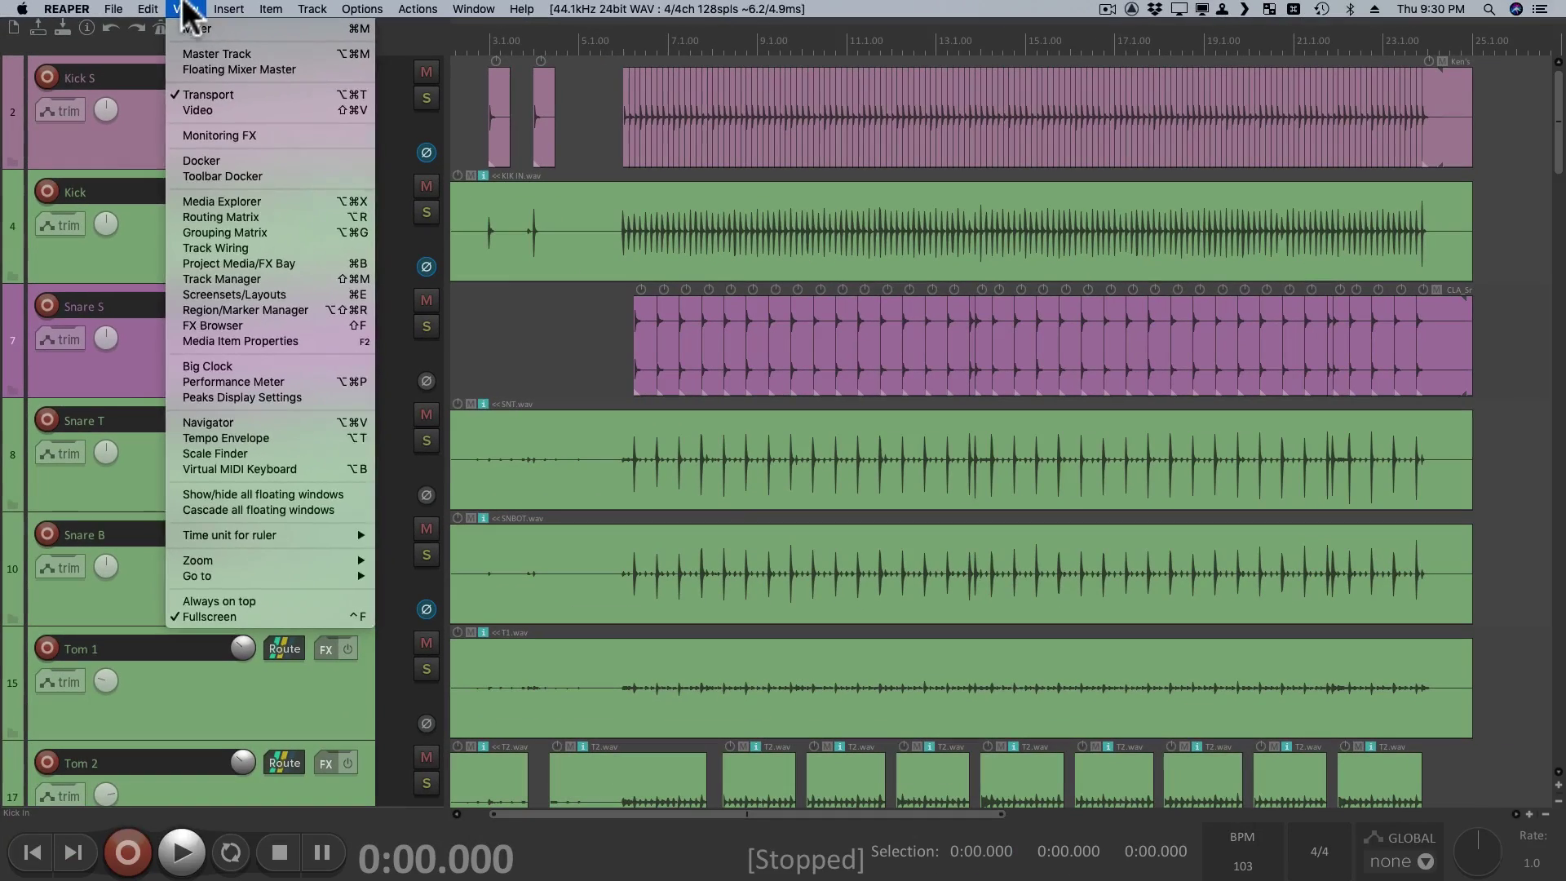
# - Dismiss the View menu and open the Track Manager with Cmd+Shift+M
pyautogui.click(502, 266)
pyautogui.press('super+shift+m')
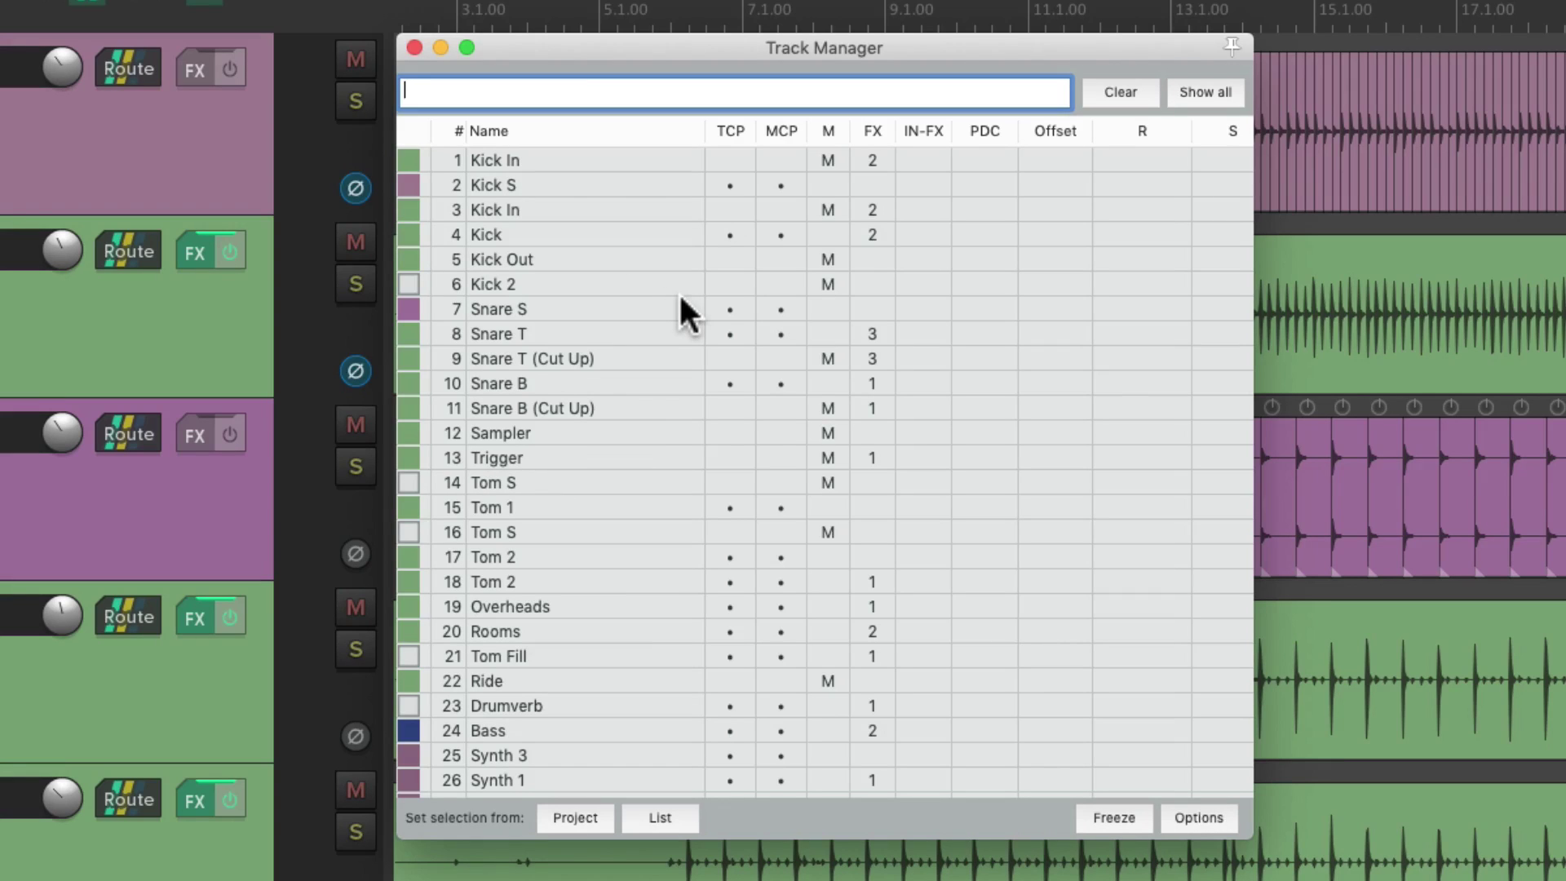
pyautogui.scroll(-10, 652, 310)
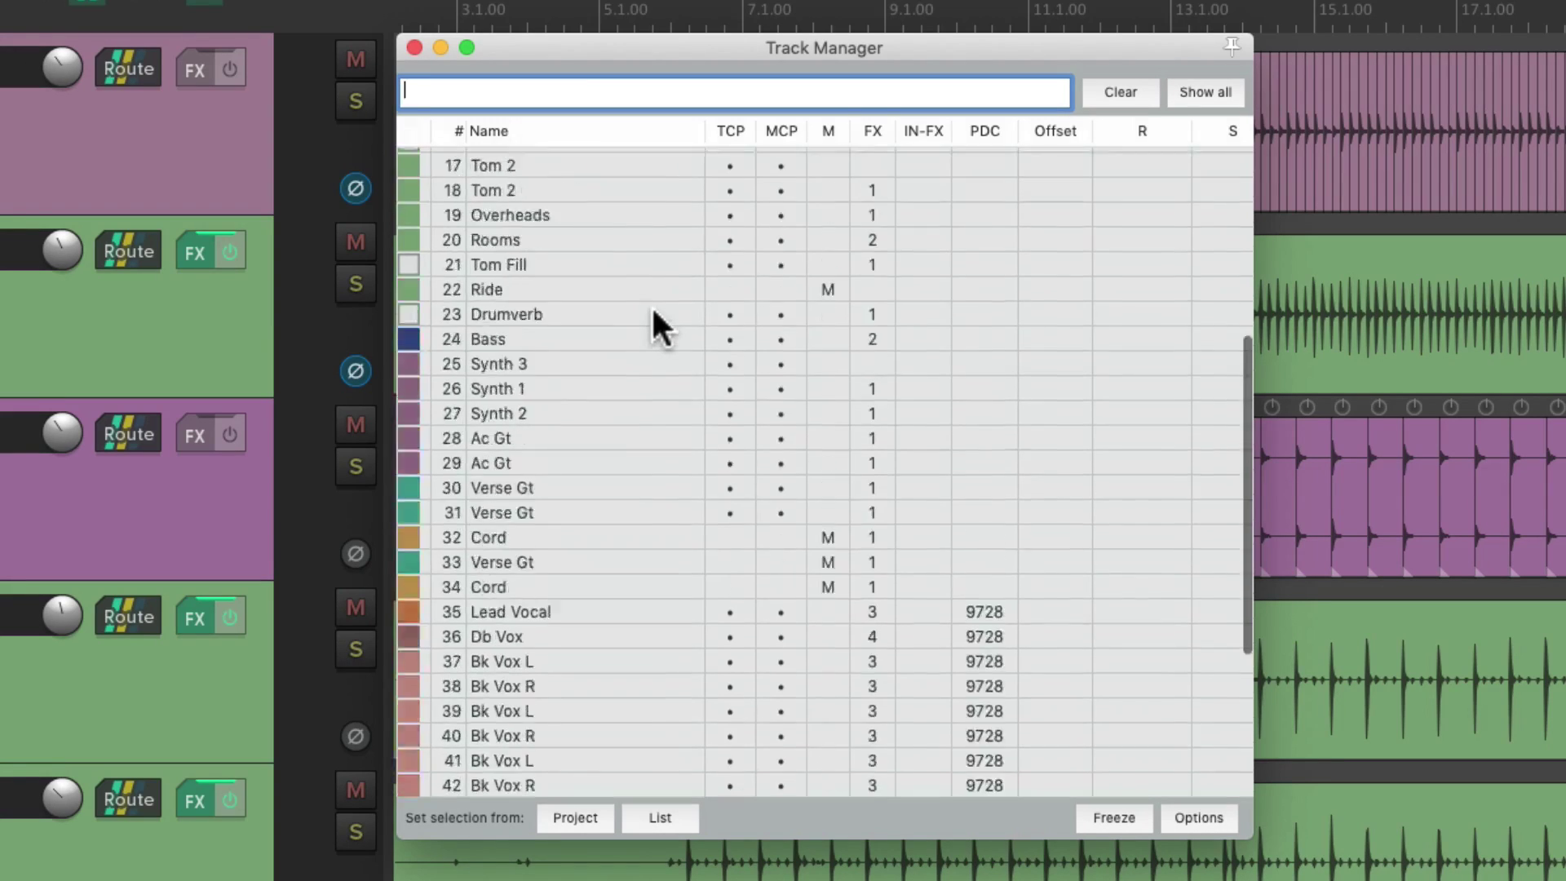
pyautogui.scroll(10, 653, 310)
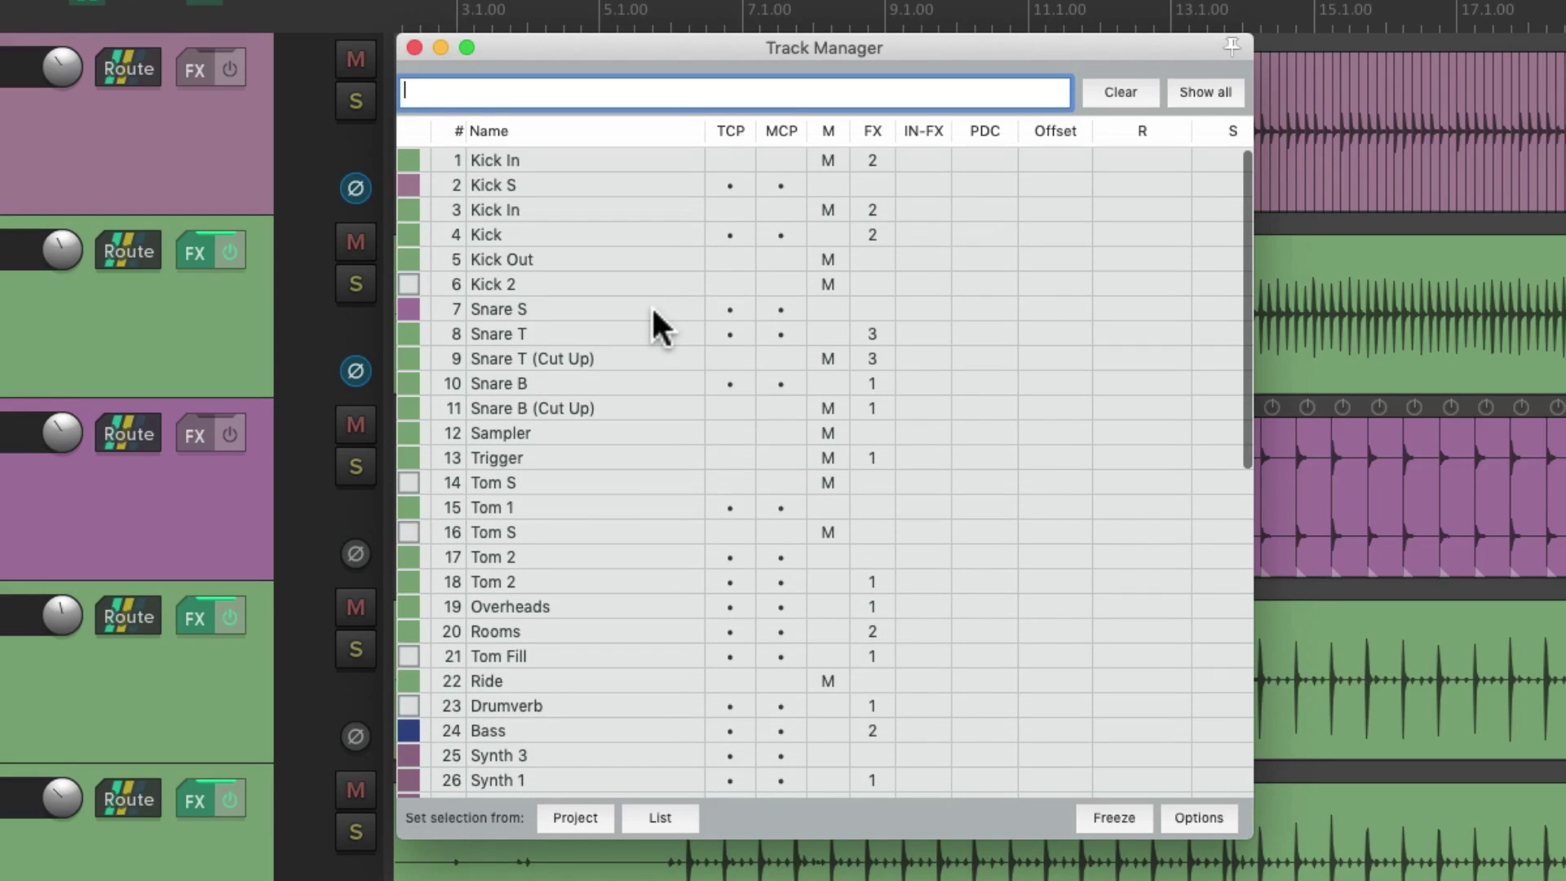
# - Keep Kick In's colour and name unchanged, and show it in the arrange view and mixer
pyautogui.click(410, 157)
pyautogui.click(792, 190)
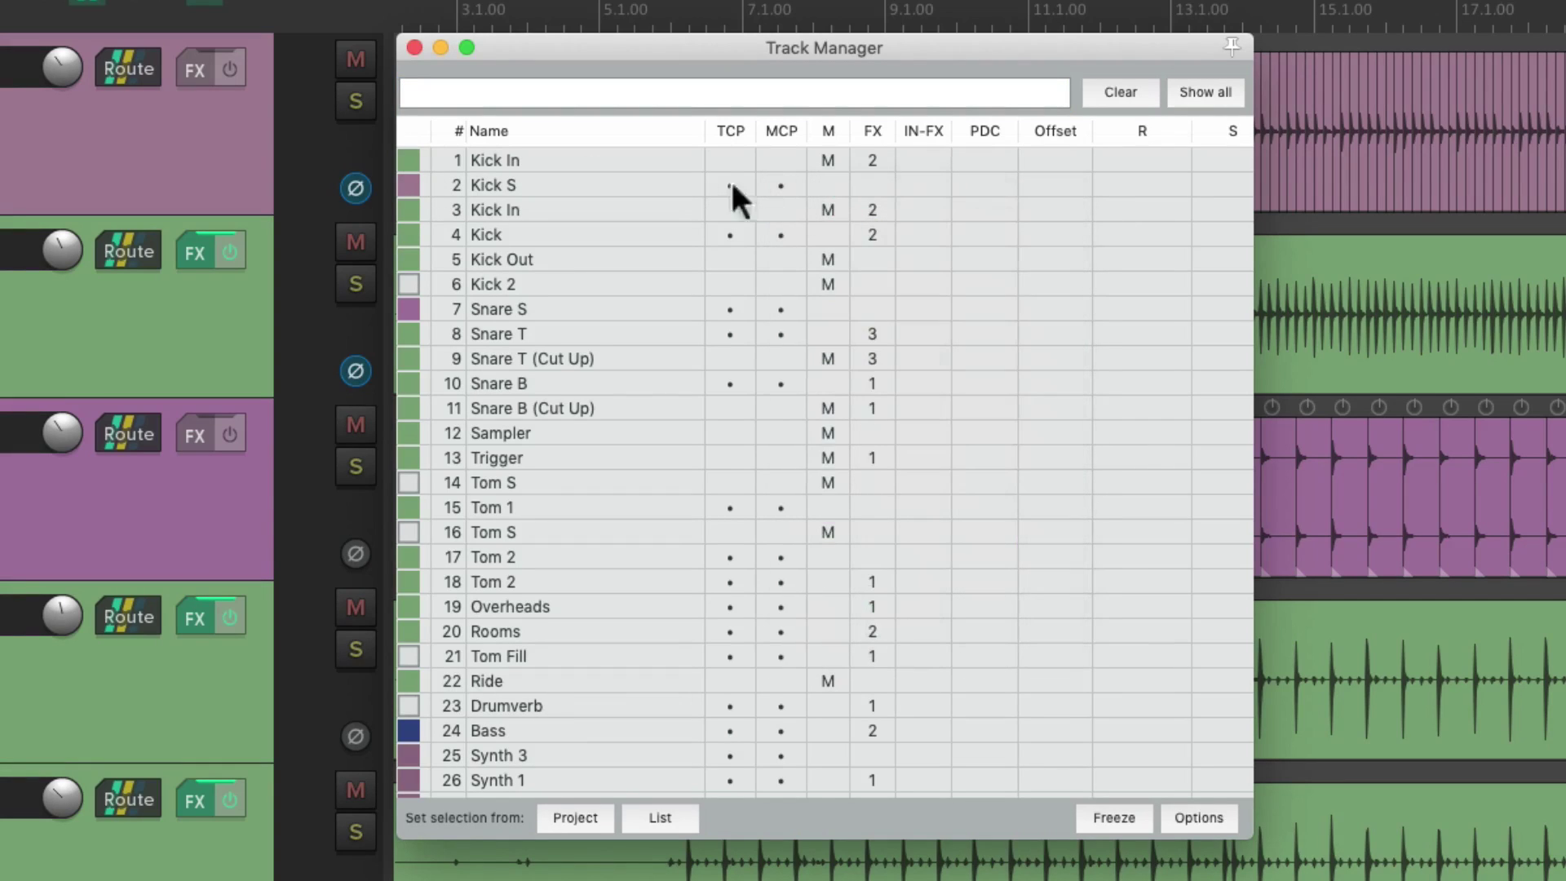
pyautogui.click(579, 155)
pyautogui.click(579, 159)
pyautogui.press('Return')
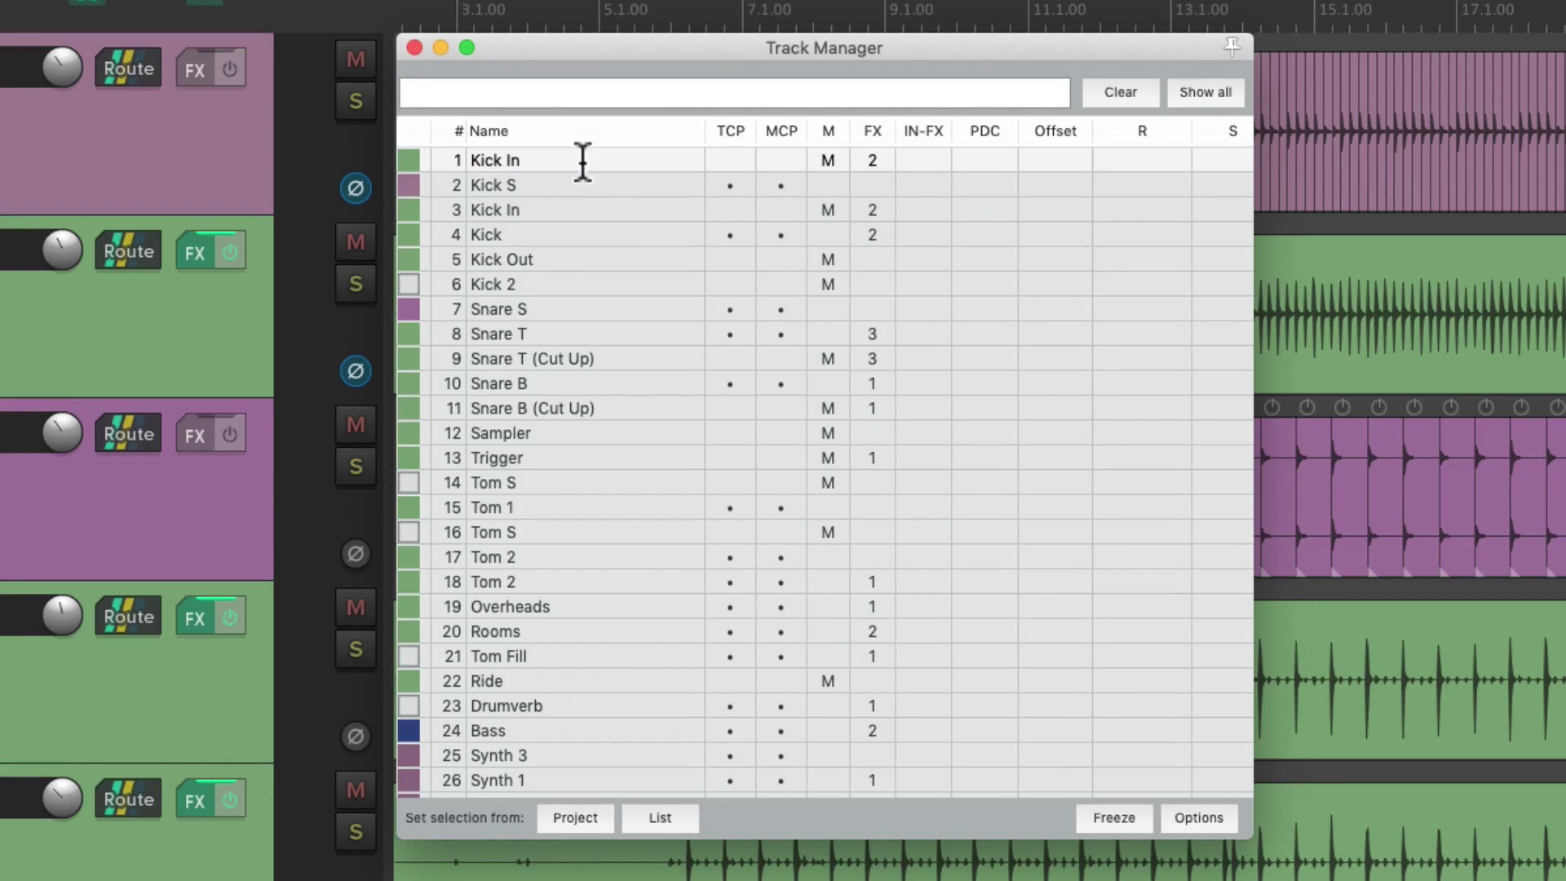
pyautogui.click(738, 159)
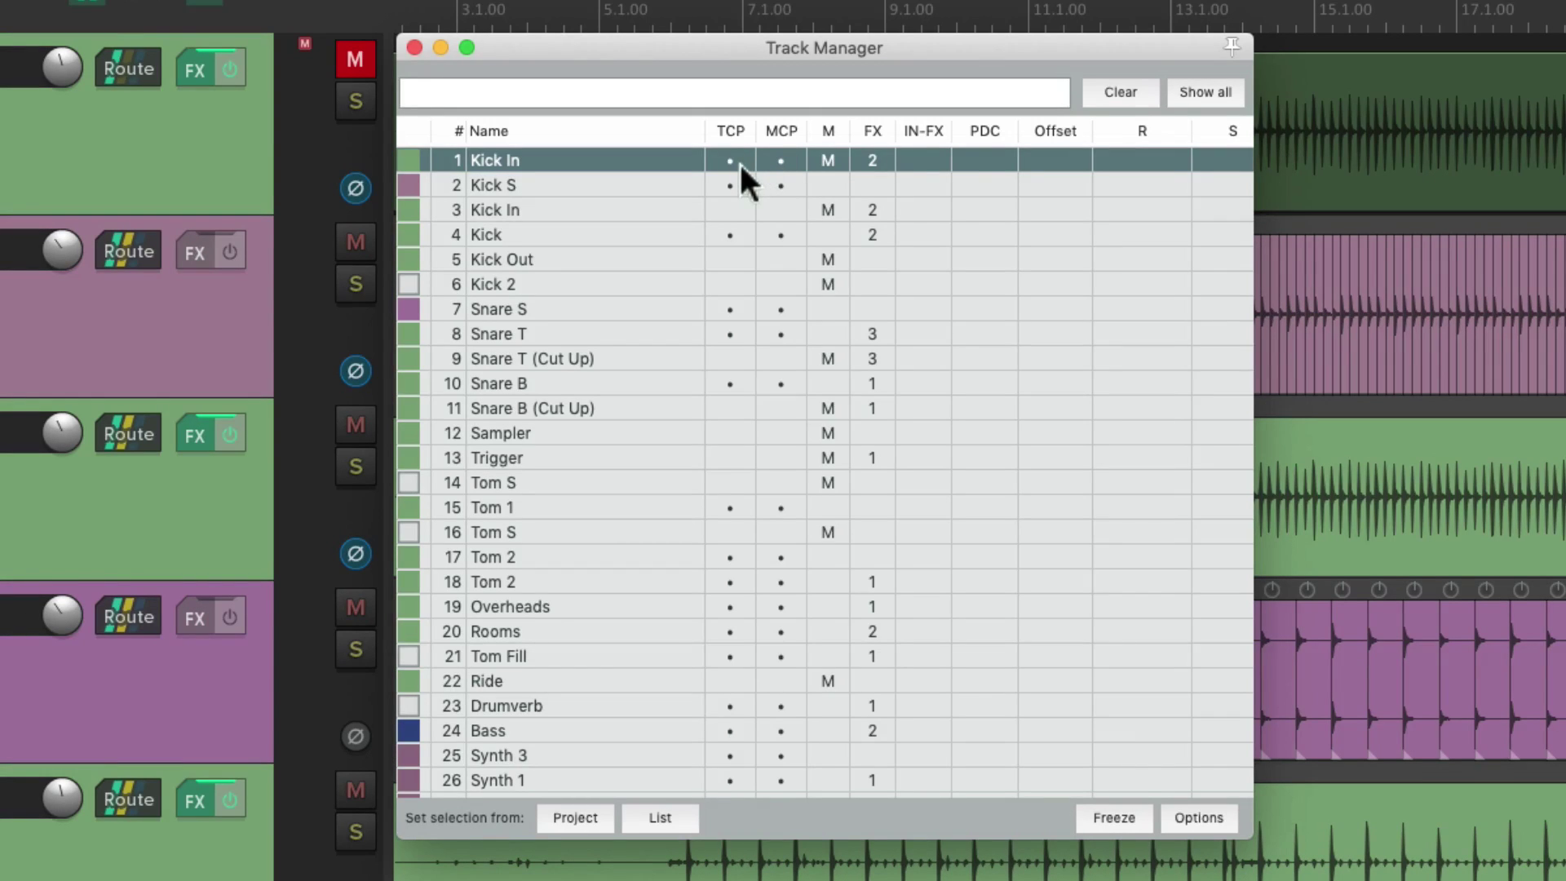
pyautogui.hotkey('ctrl', 'm')
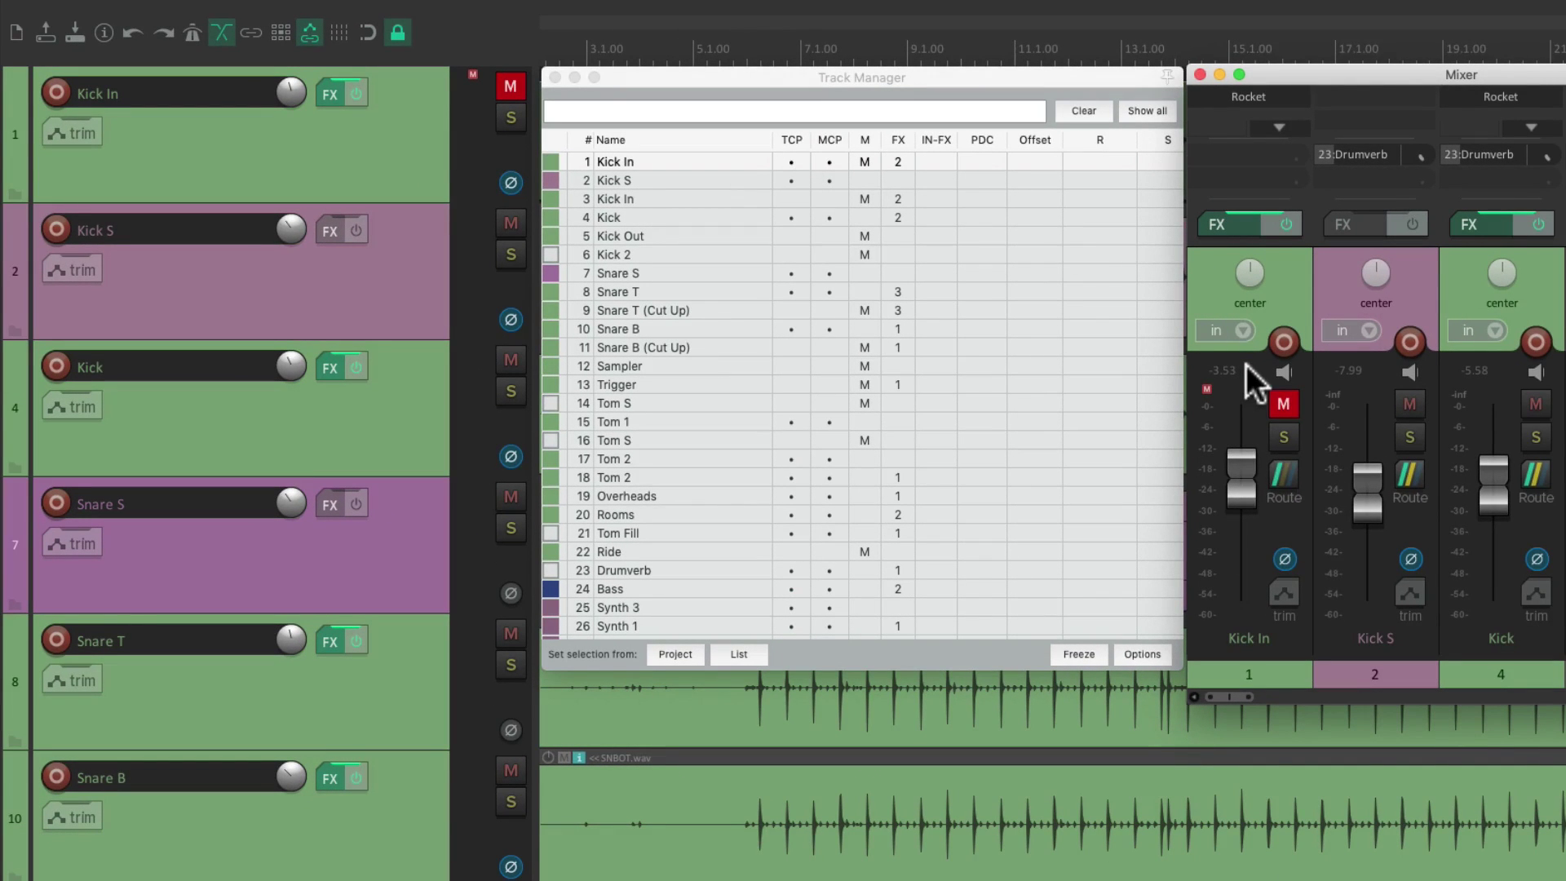
# - Clear Kick In's TCP and MCP visibility, leaving its effects chain unchanged
pyautogui.click(791, 159)
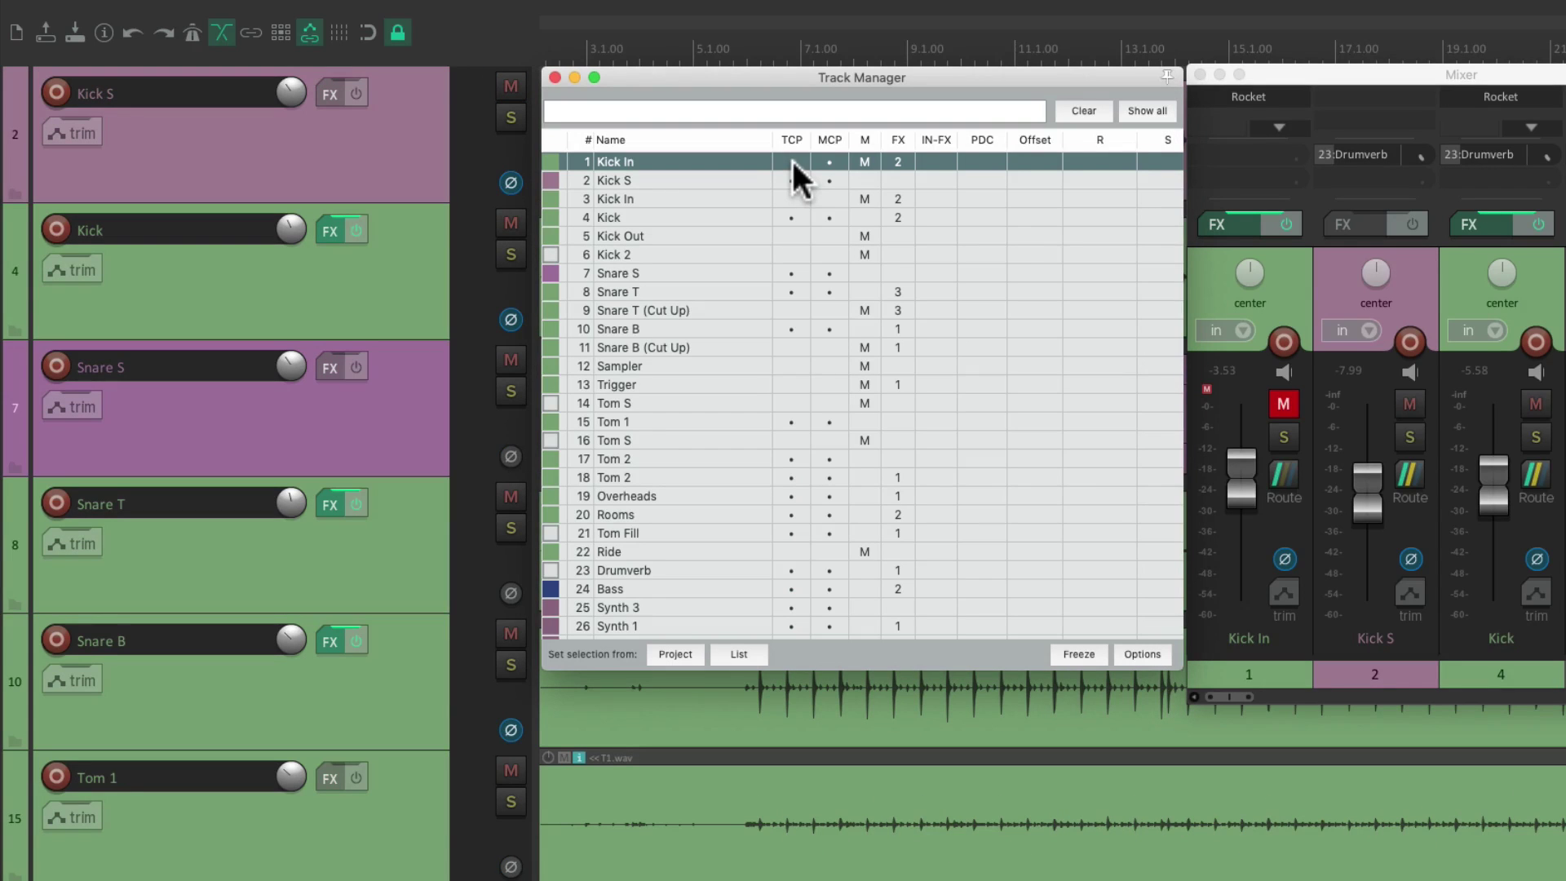
pyautogui.click(835, 159)
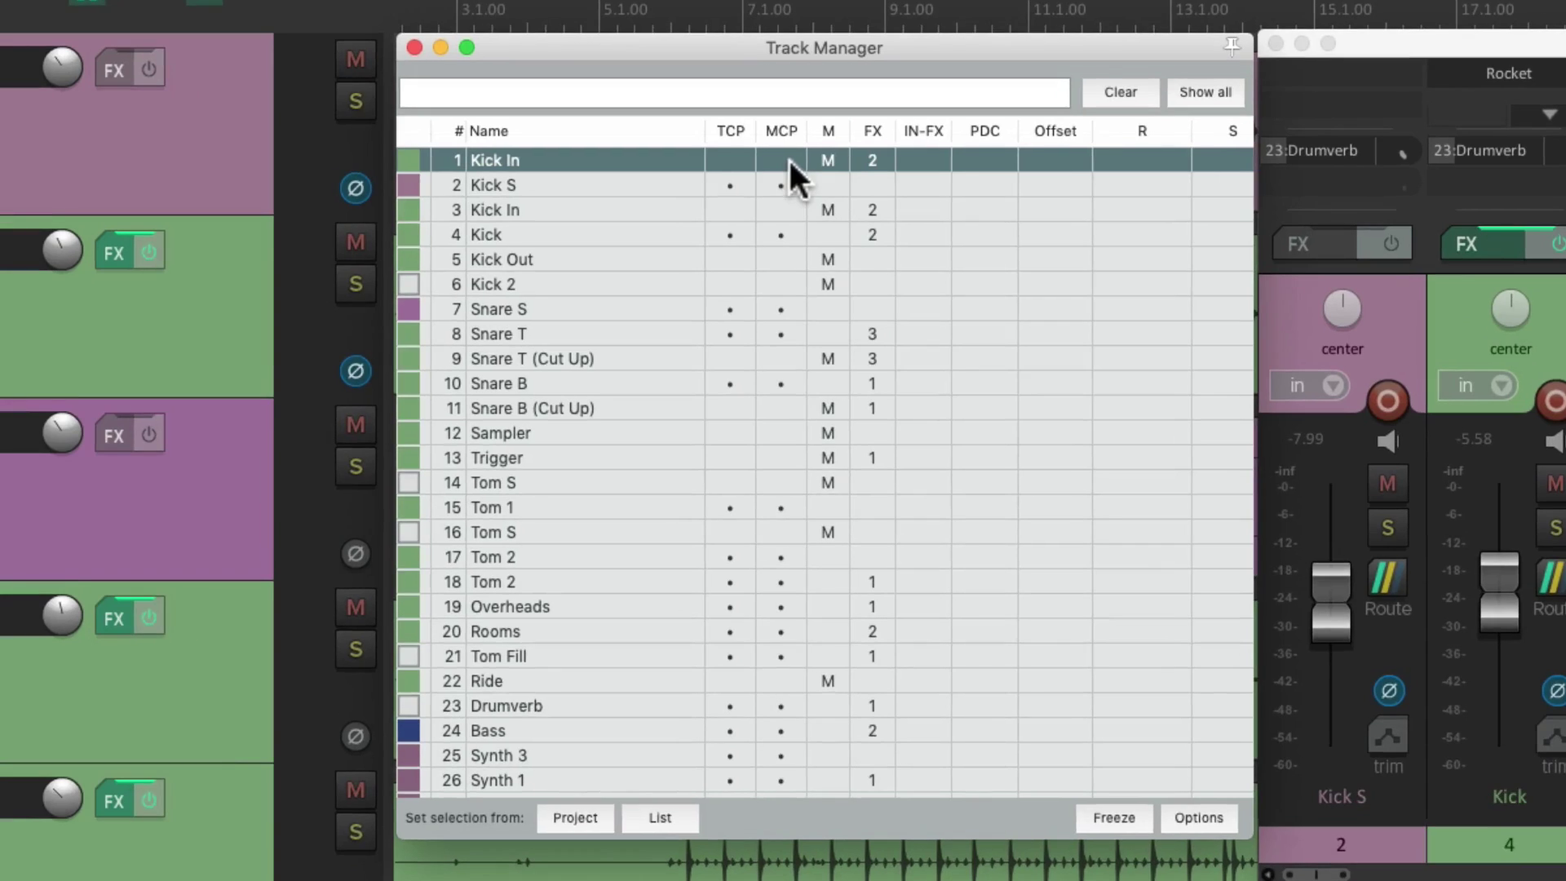
pyautogui.click(880, 160)
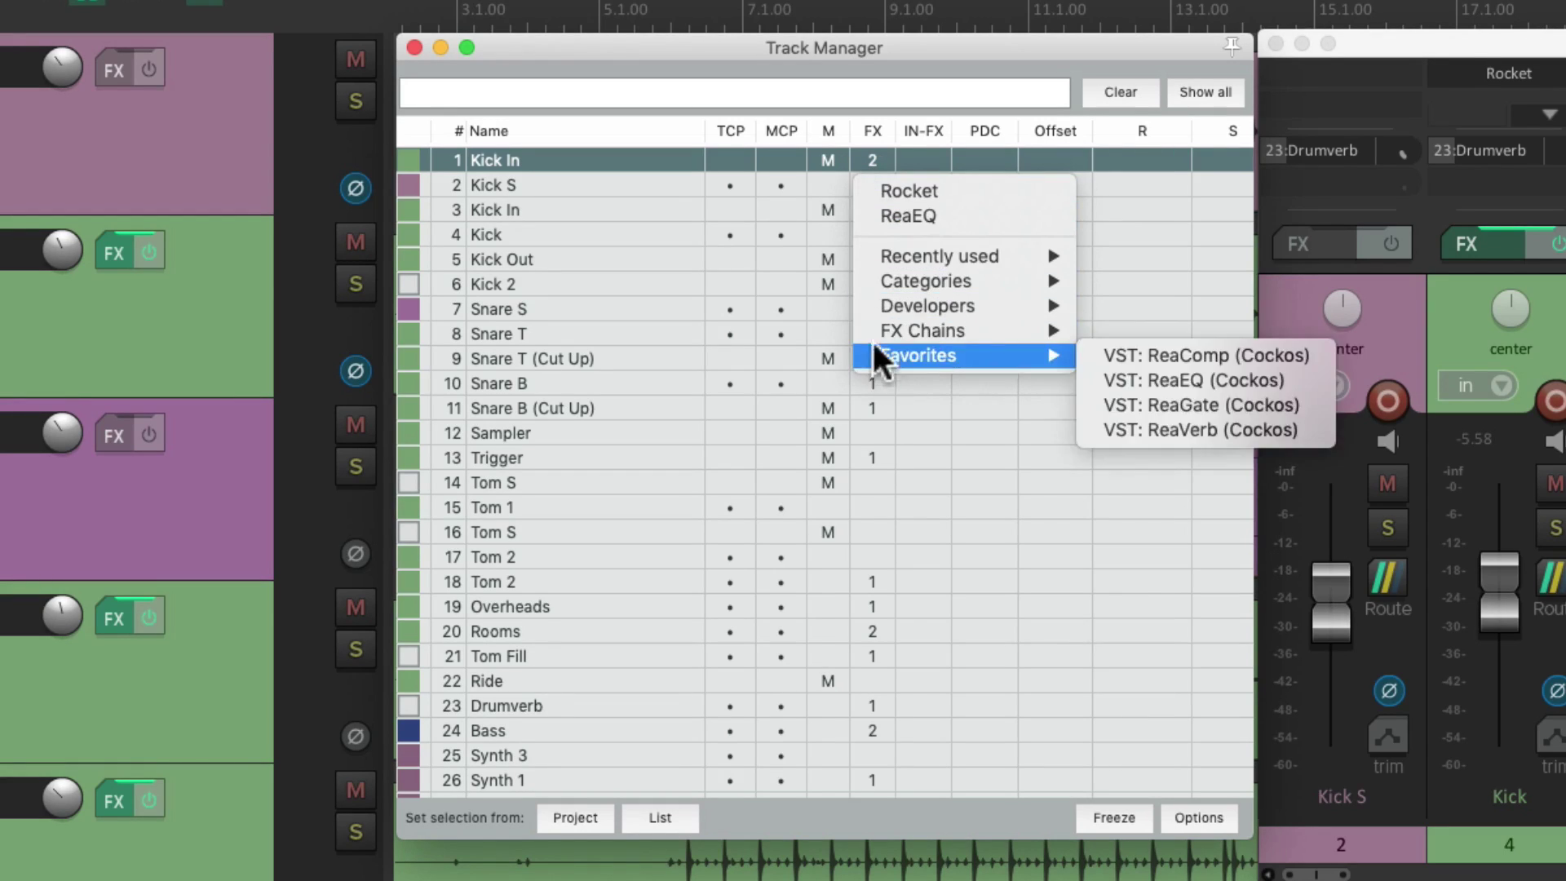
pyautogui.moveTo(869, 354)
pyautogui.click(875, 35)
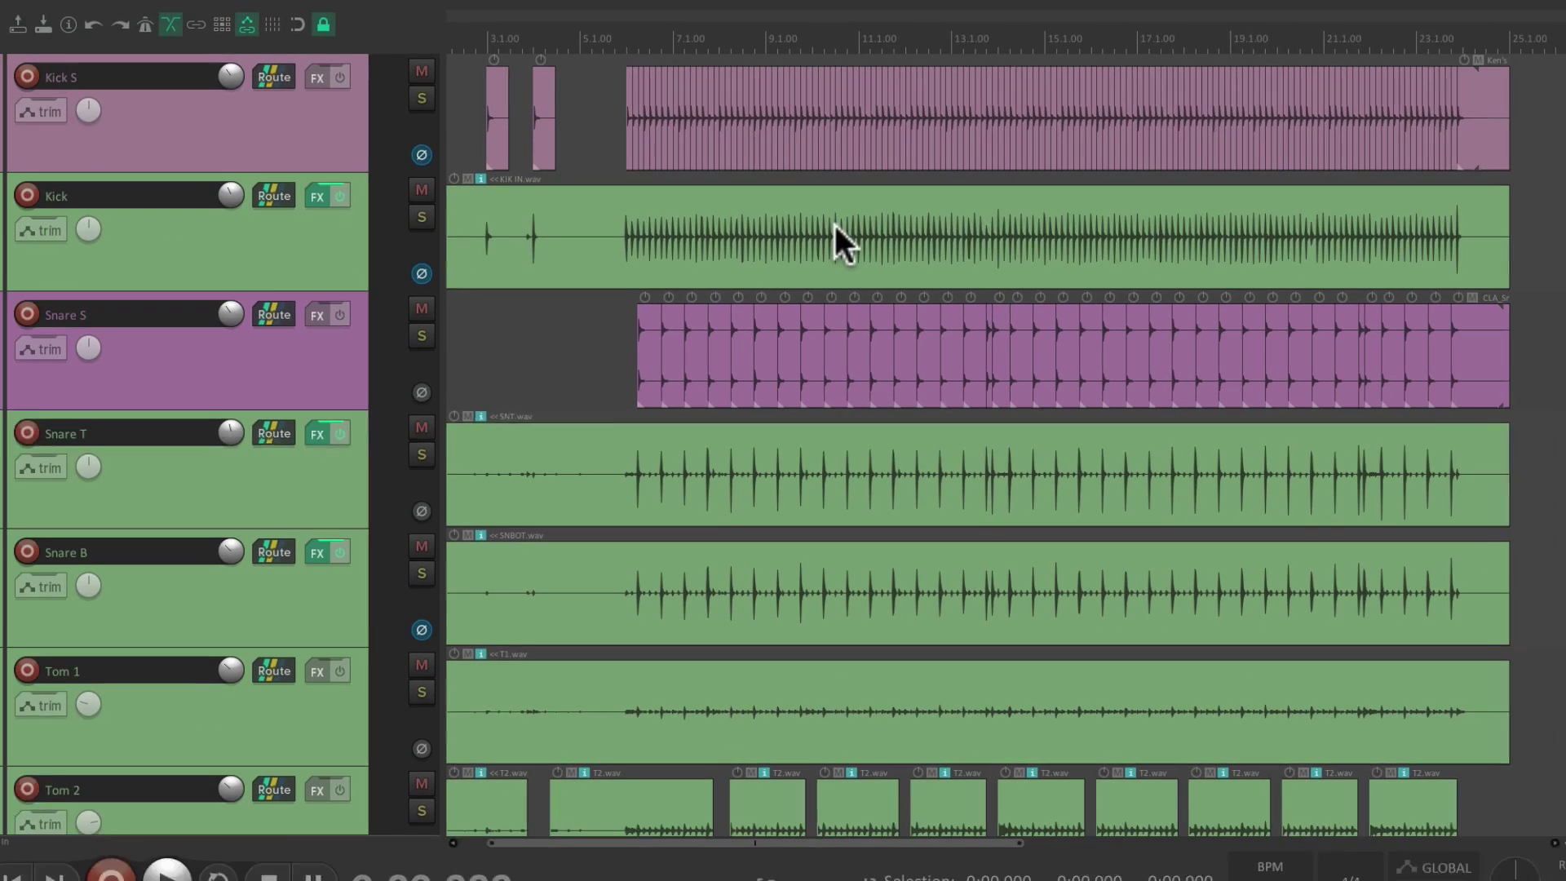
# - Duplicate the Lead Vocal track from its right-click menu
pyautogui.scroll(-15, 797, 323)
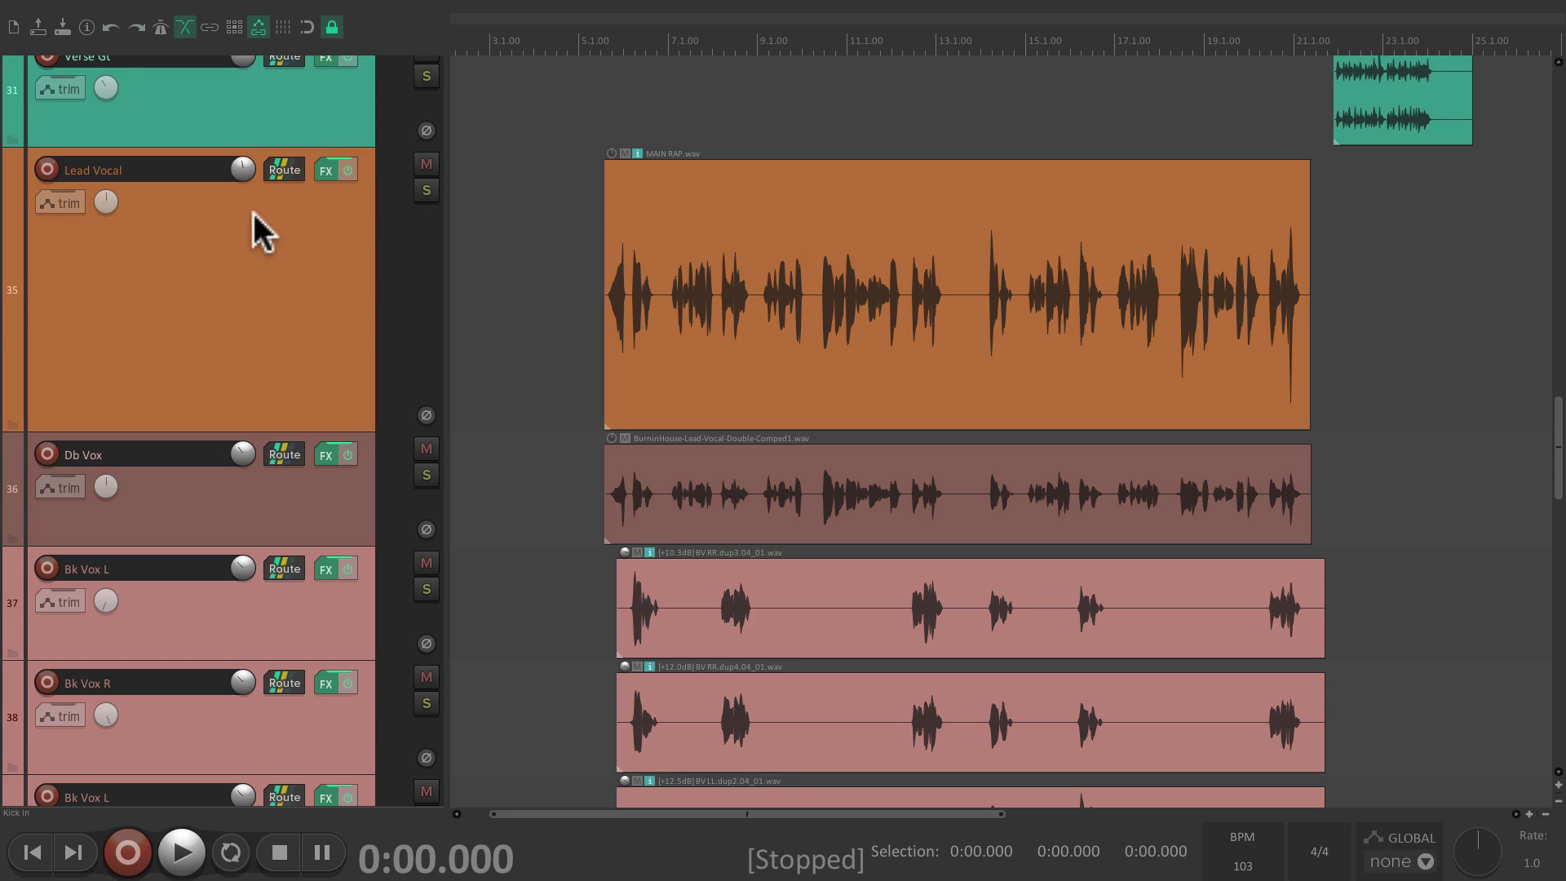
pyautogui.click(301, 227)
pyautogui.rightClick(302, 227)
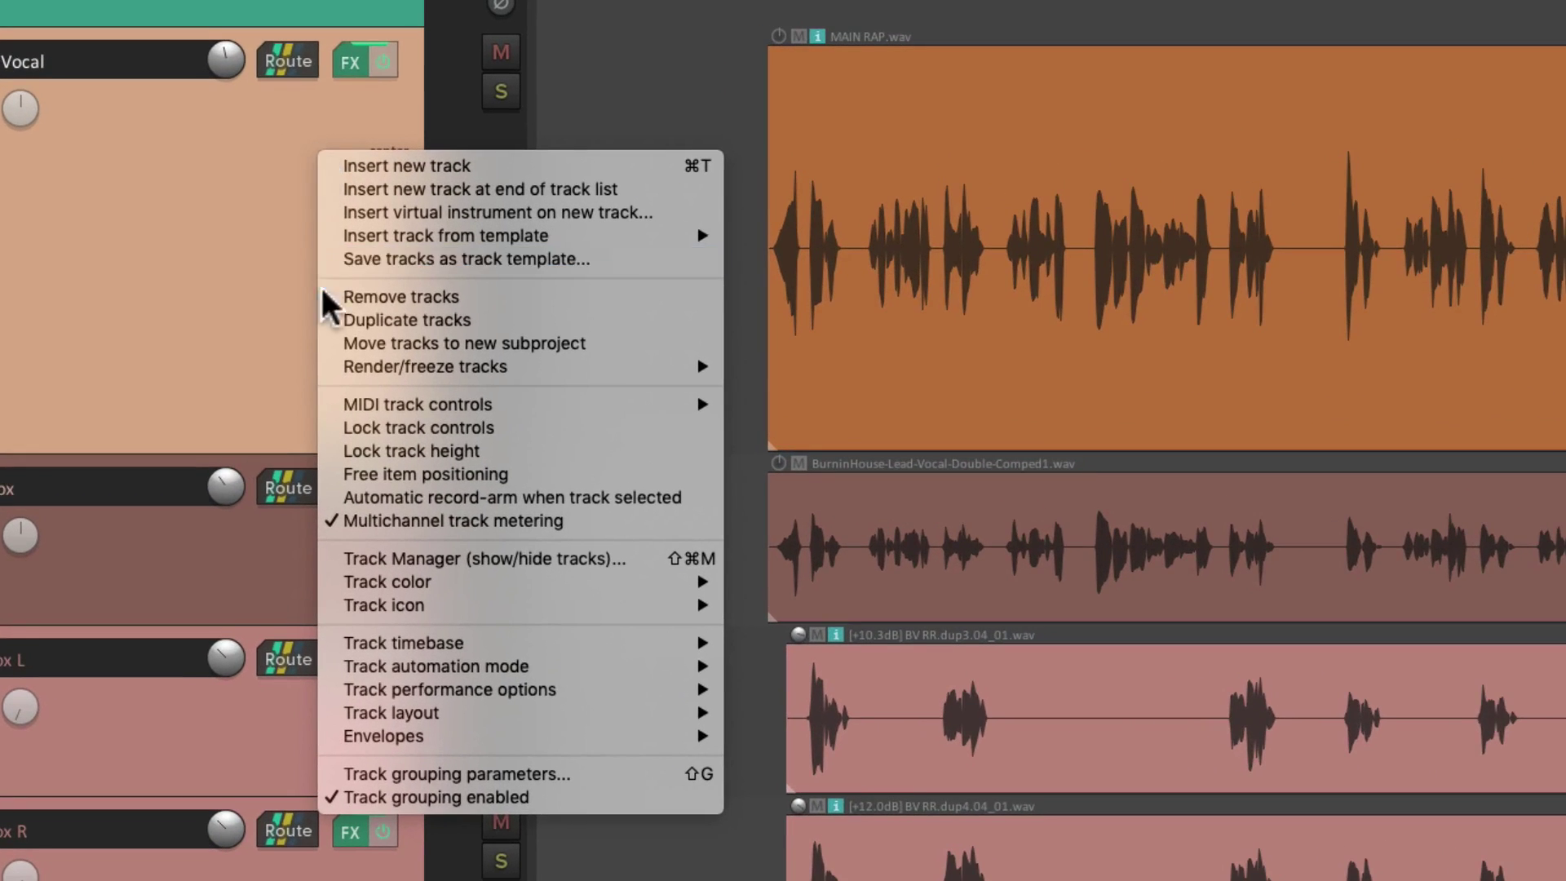
pyautogui.click(326, 320)
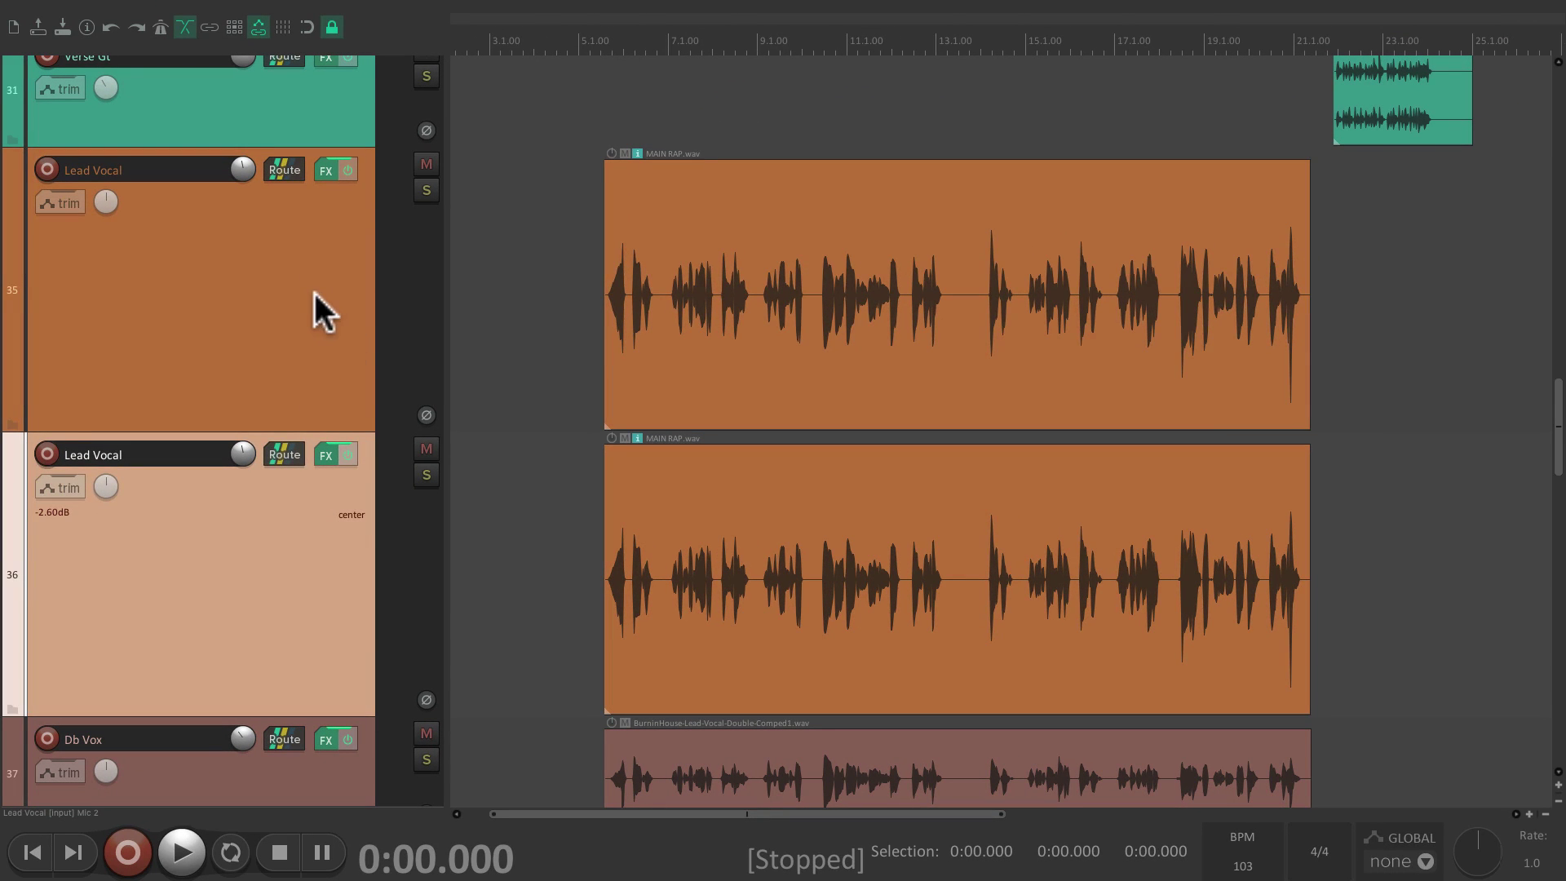
# - Delete the MAIN RAP item from track 35, mute track 36, and open the mixer
pyautogui.click(315, 292)
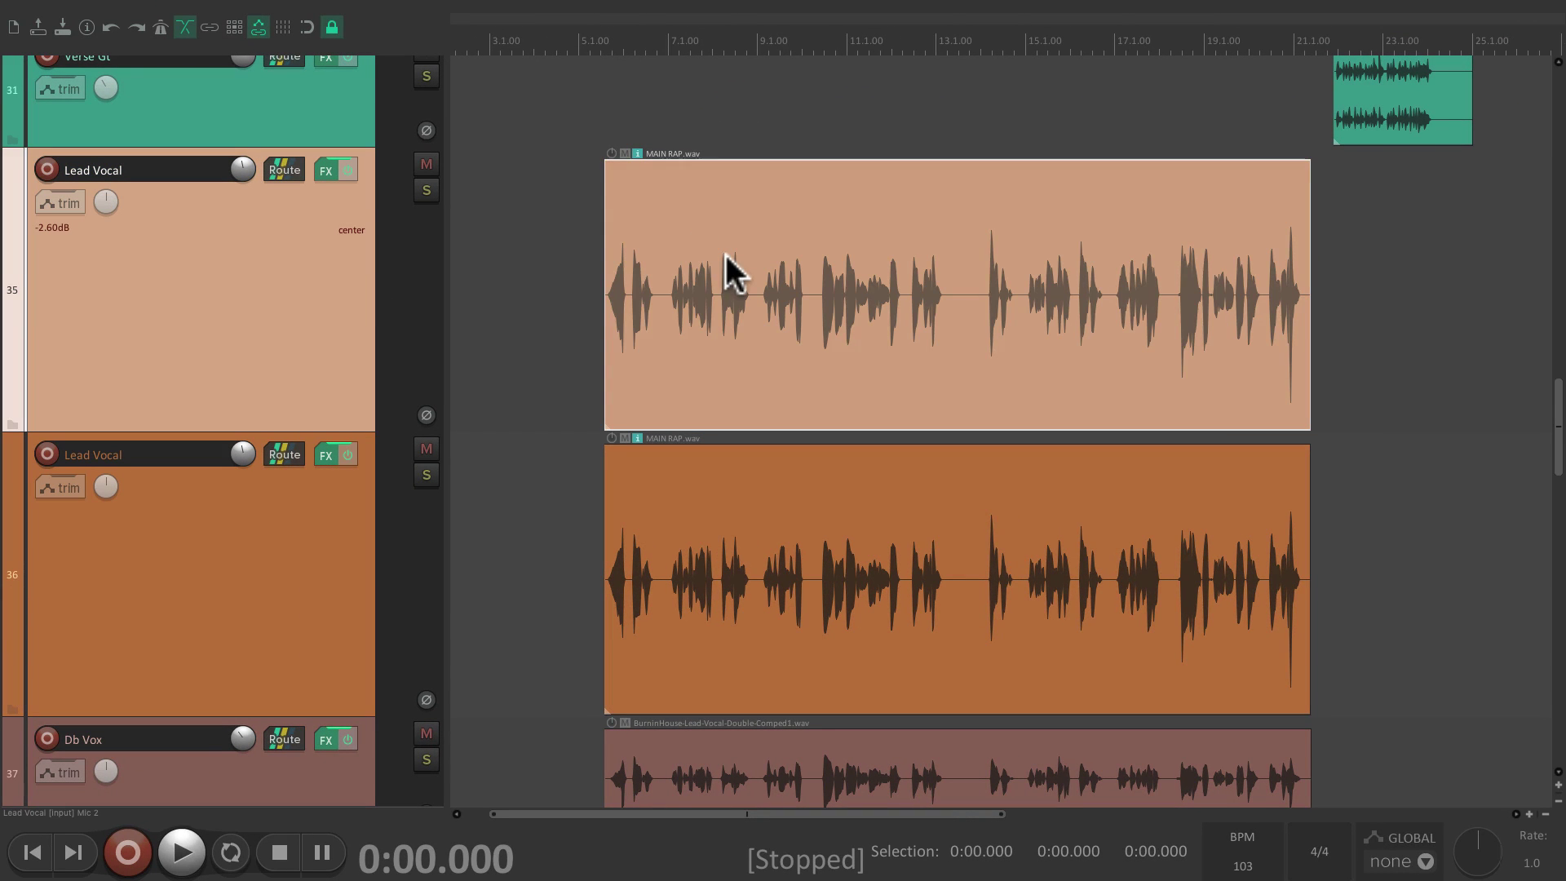
pyautogui.press('Delete')
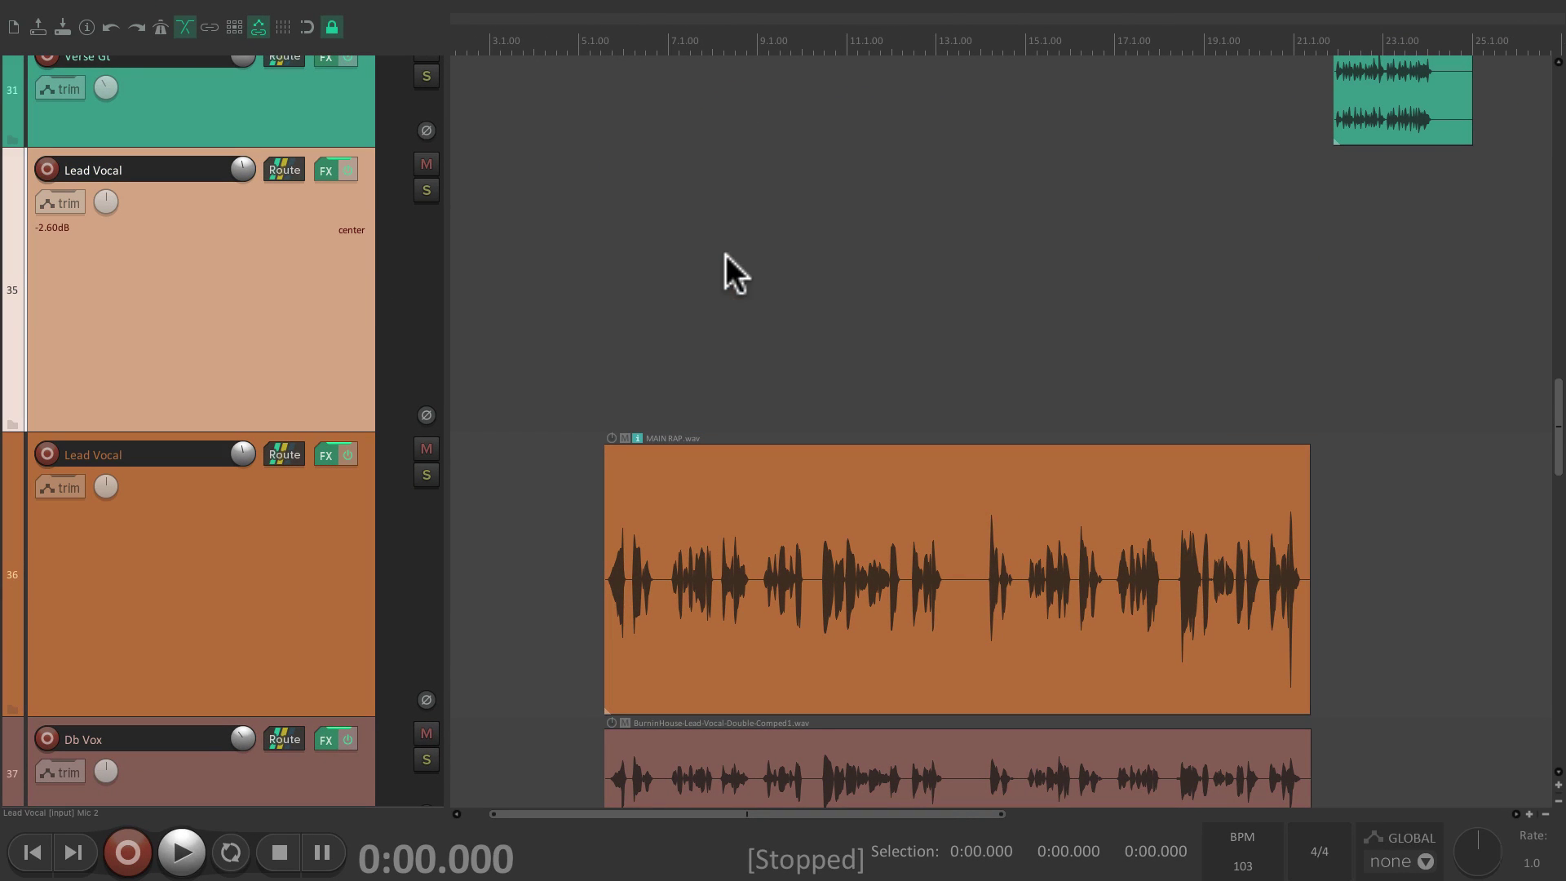
pyautogui.click(426, 449)
pyautogui.click(590, 275)
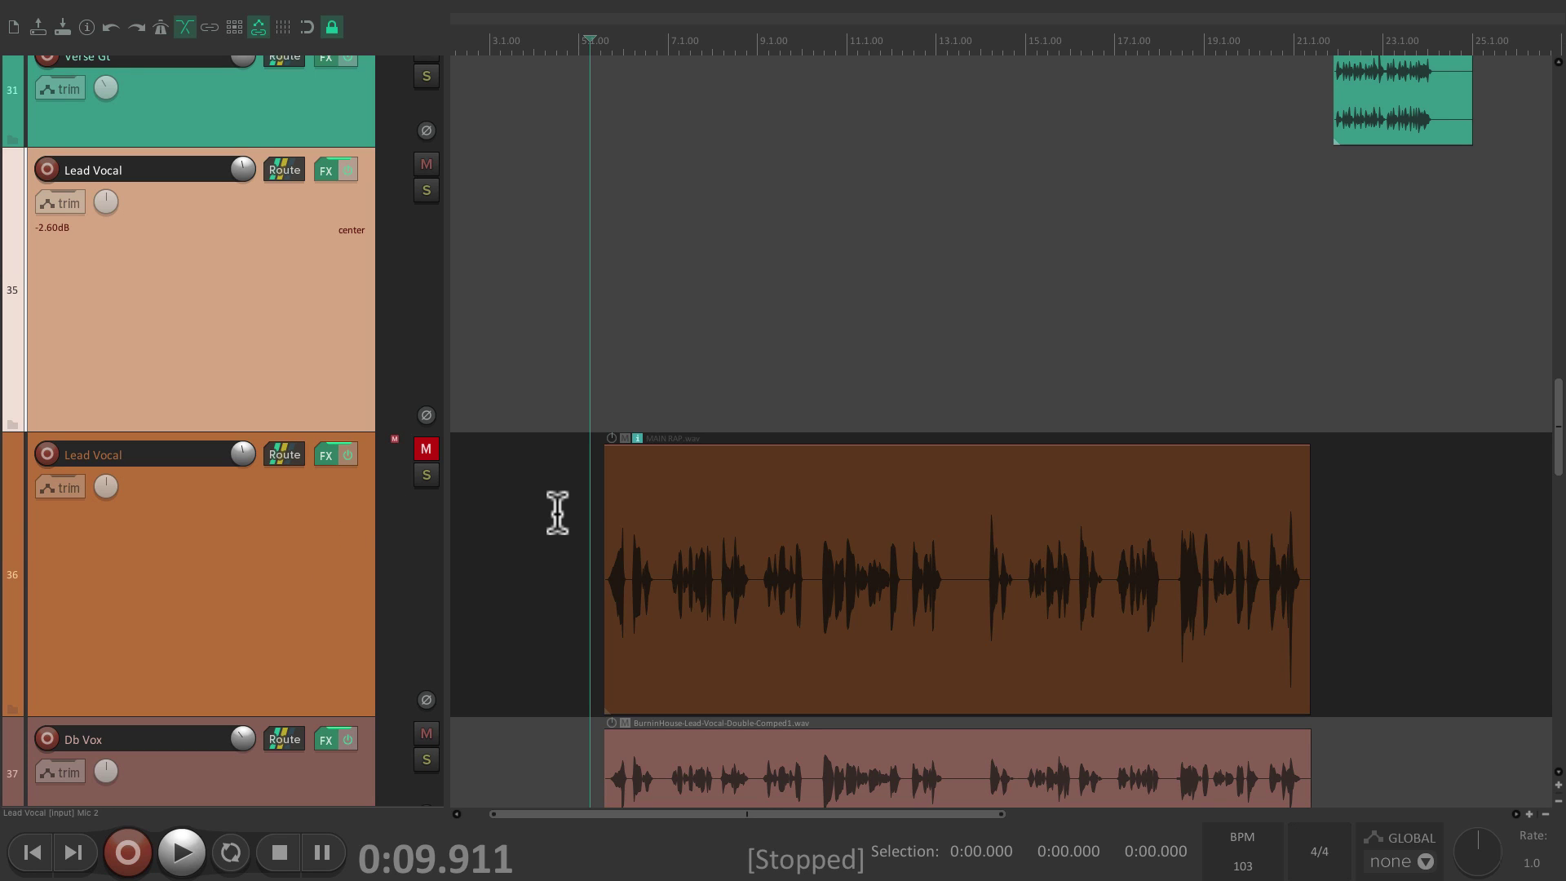
pyautogui.press('super+m')
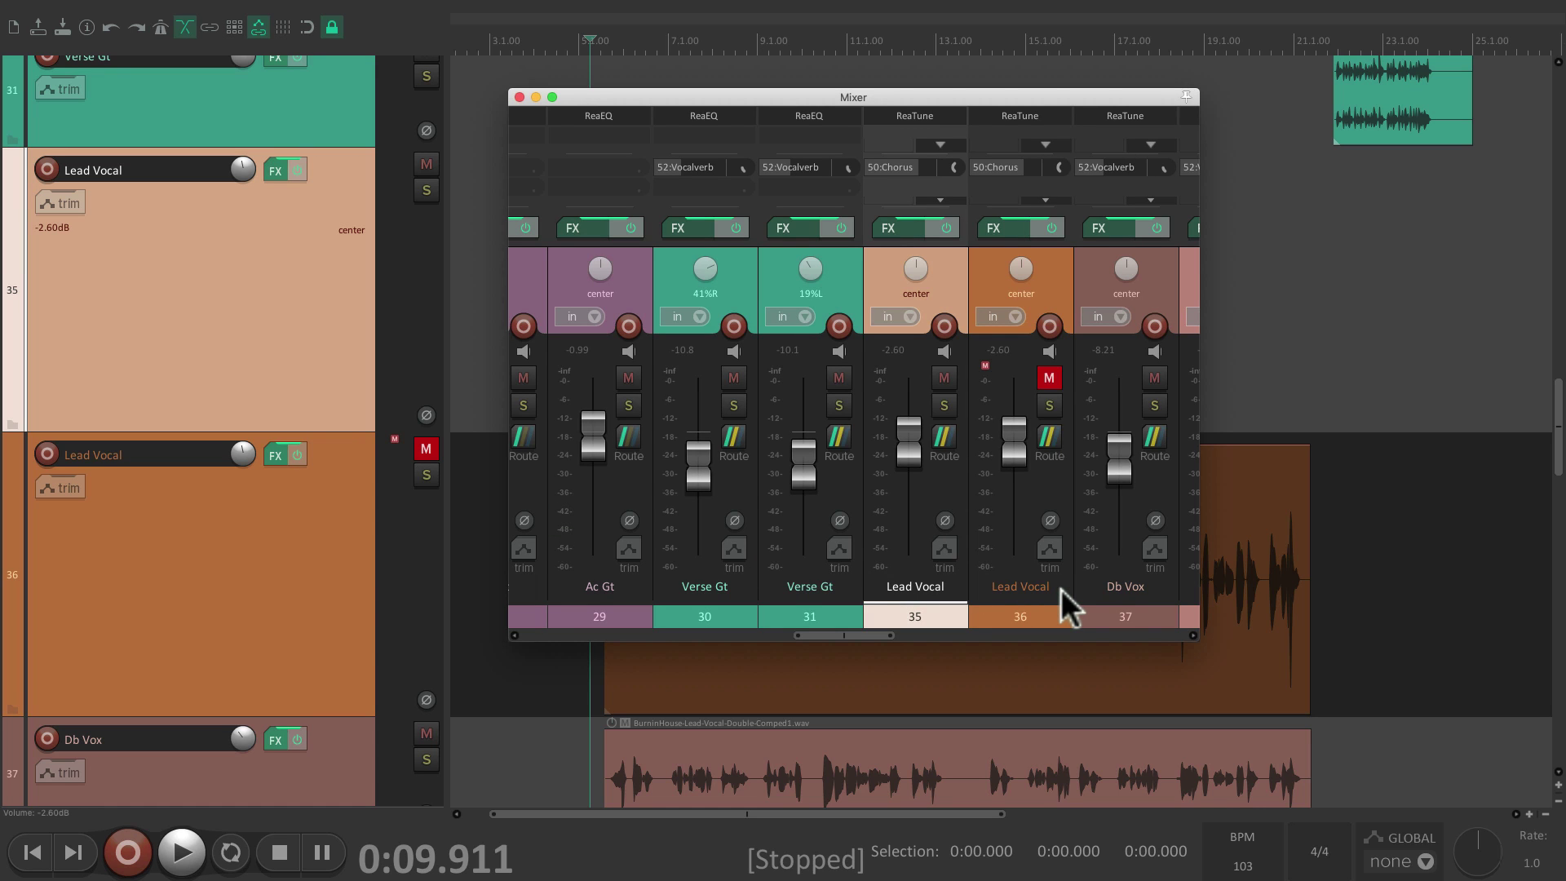
# - Hide Lead Vocal track 36 from the arrange view in Track Manager and check the mixer
pyautogui.press('super+m')
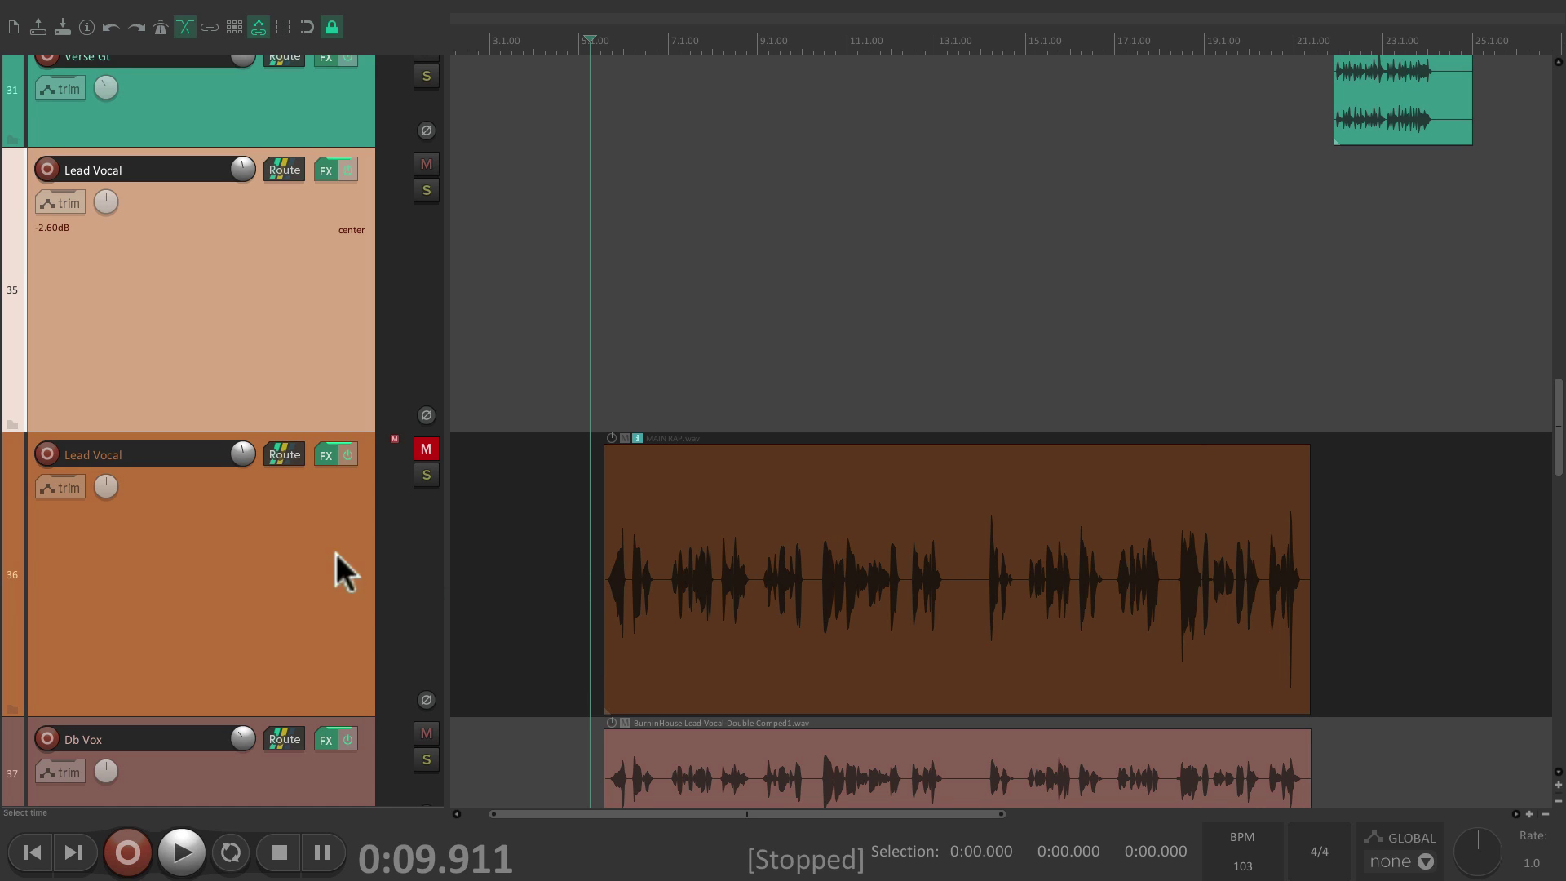
pyautogui.click(312, 550)
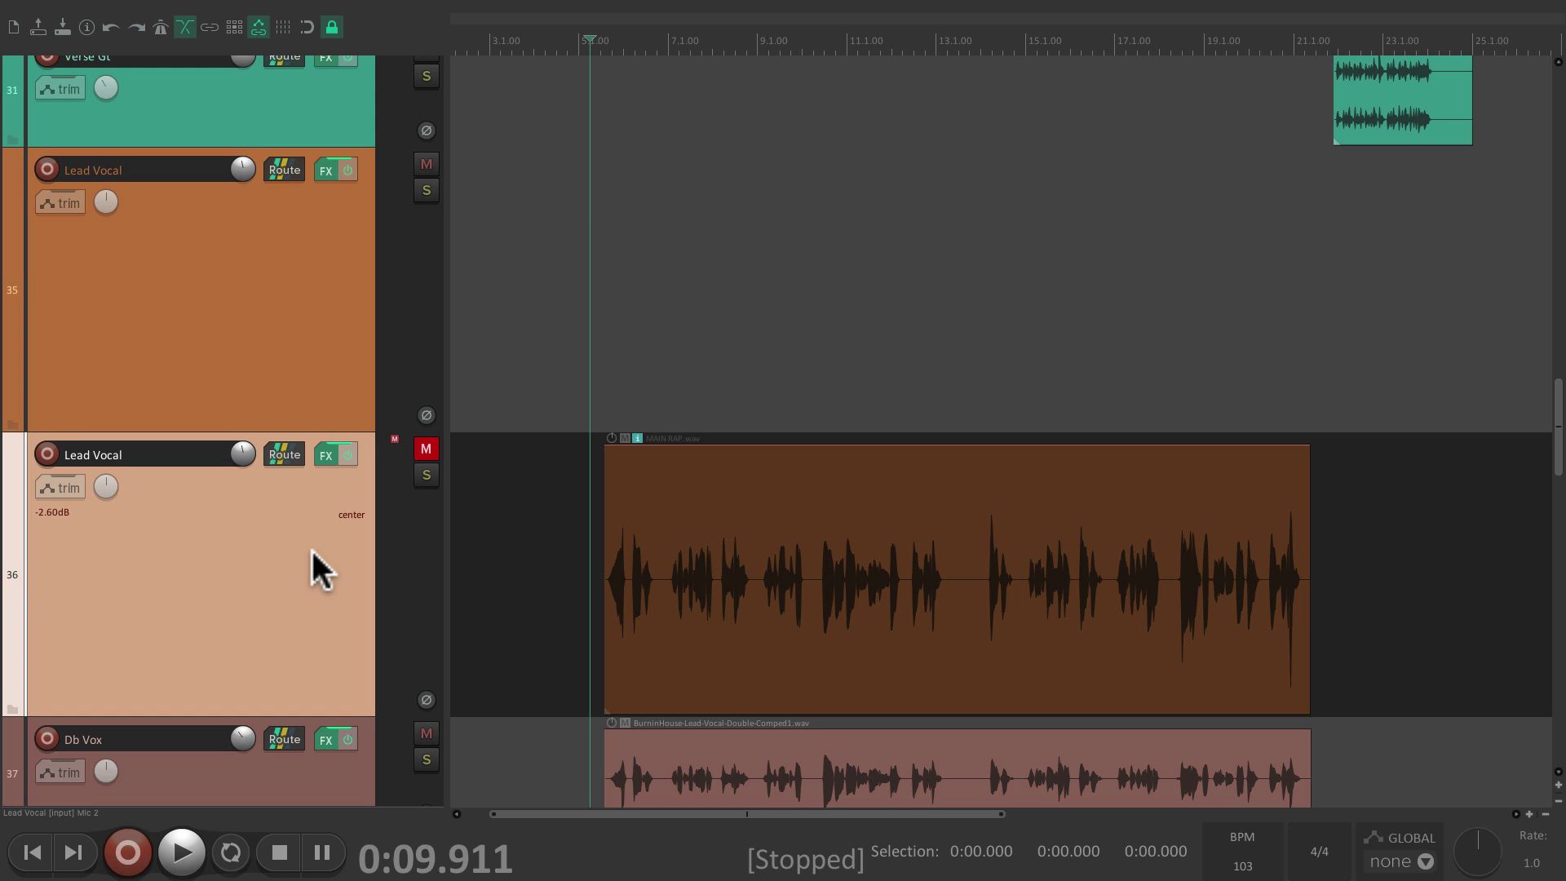
pyautogui.press('super+alt+m')
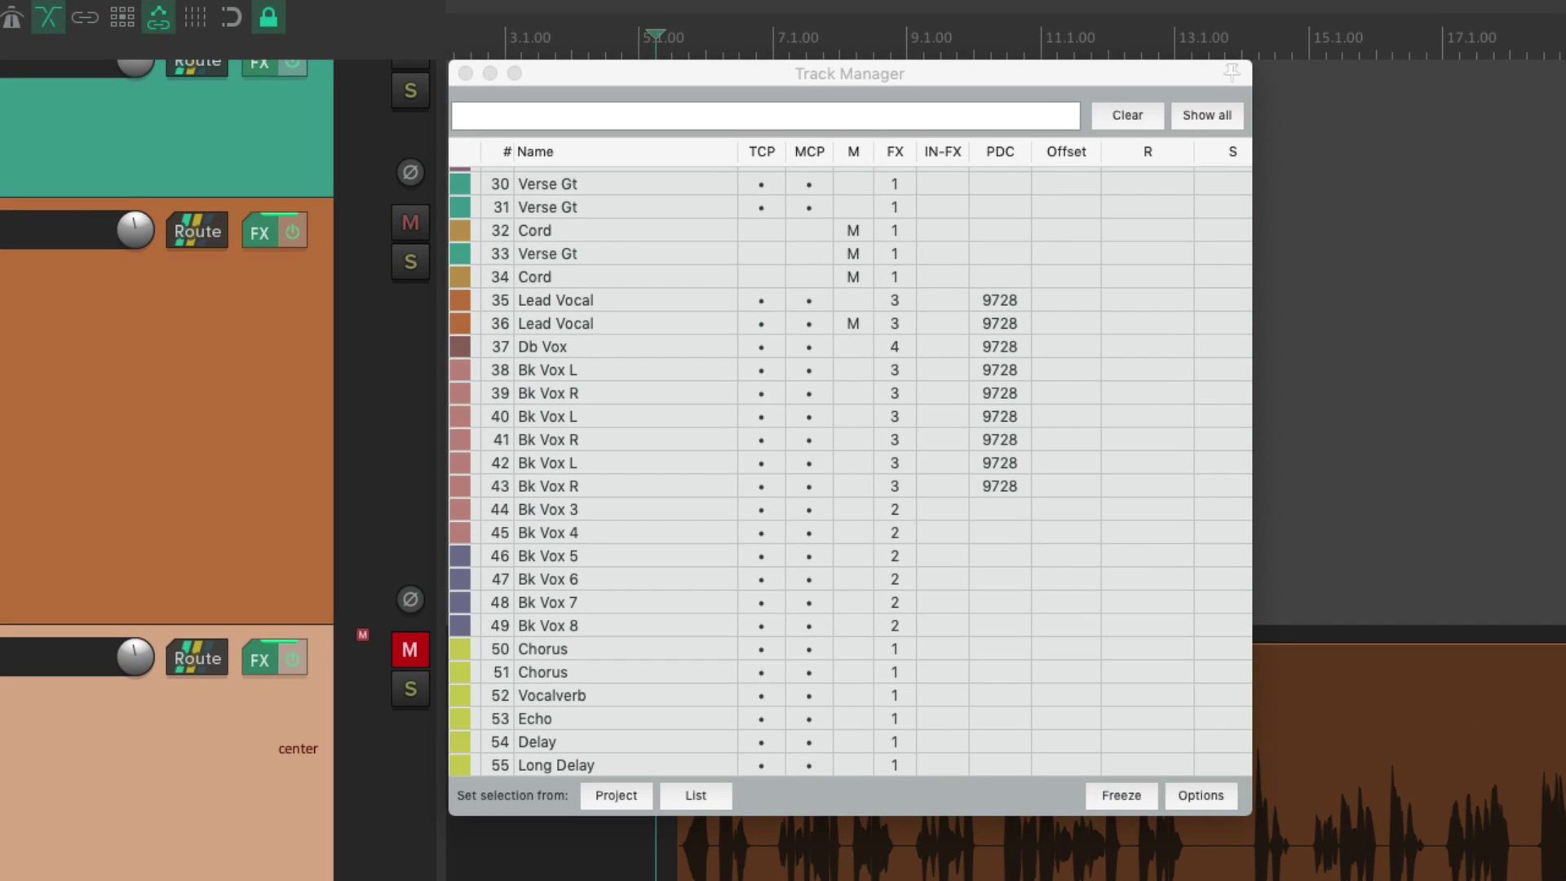
pyautogui.click(701, 312)
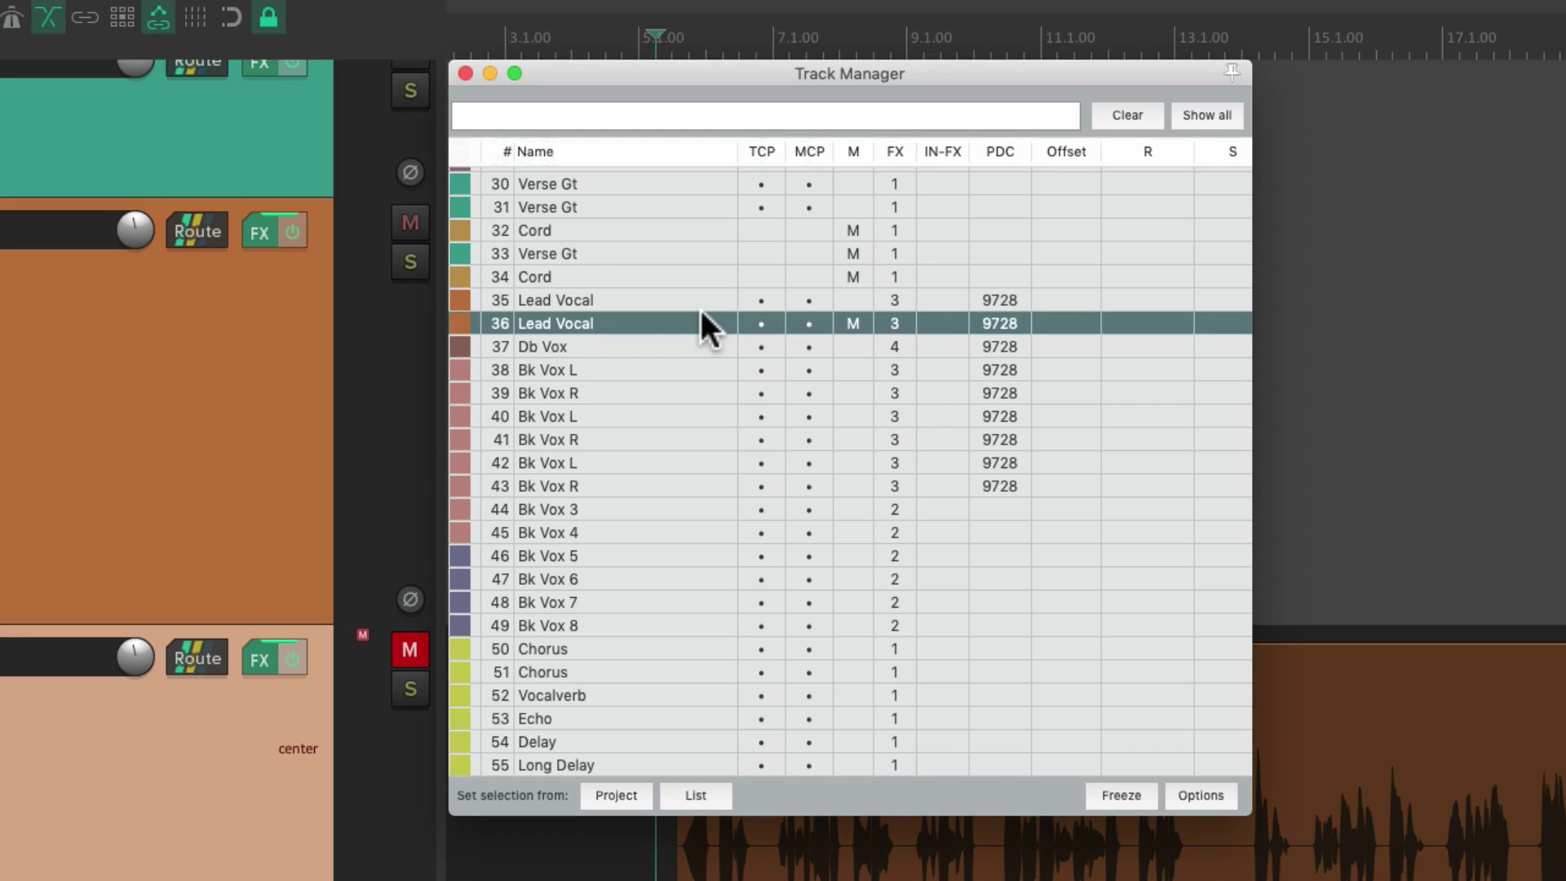
pyautogui.click(765, 325)
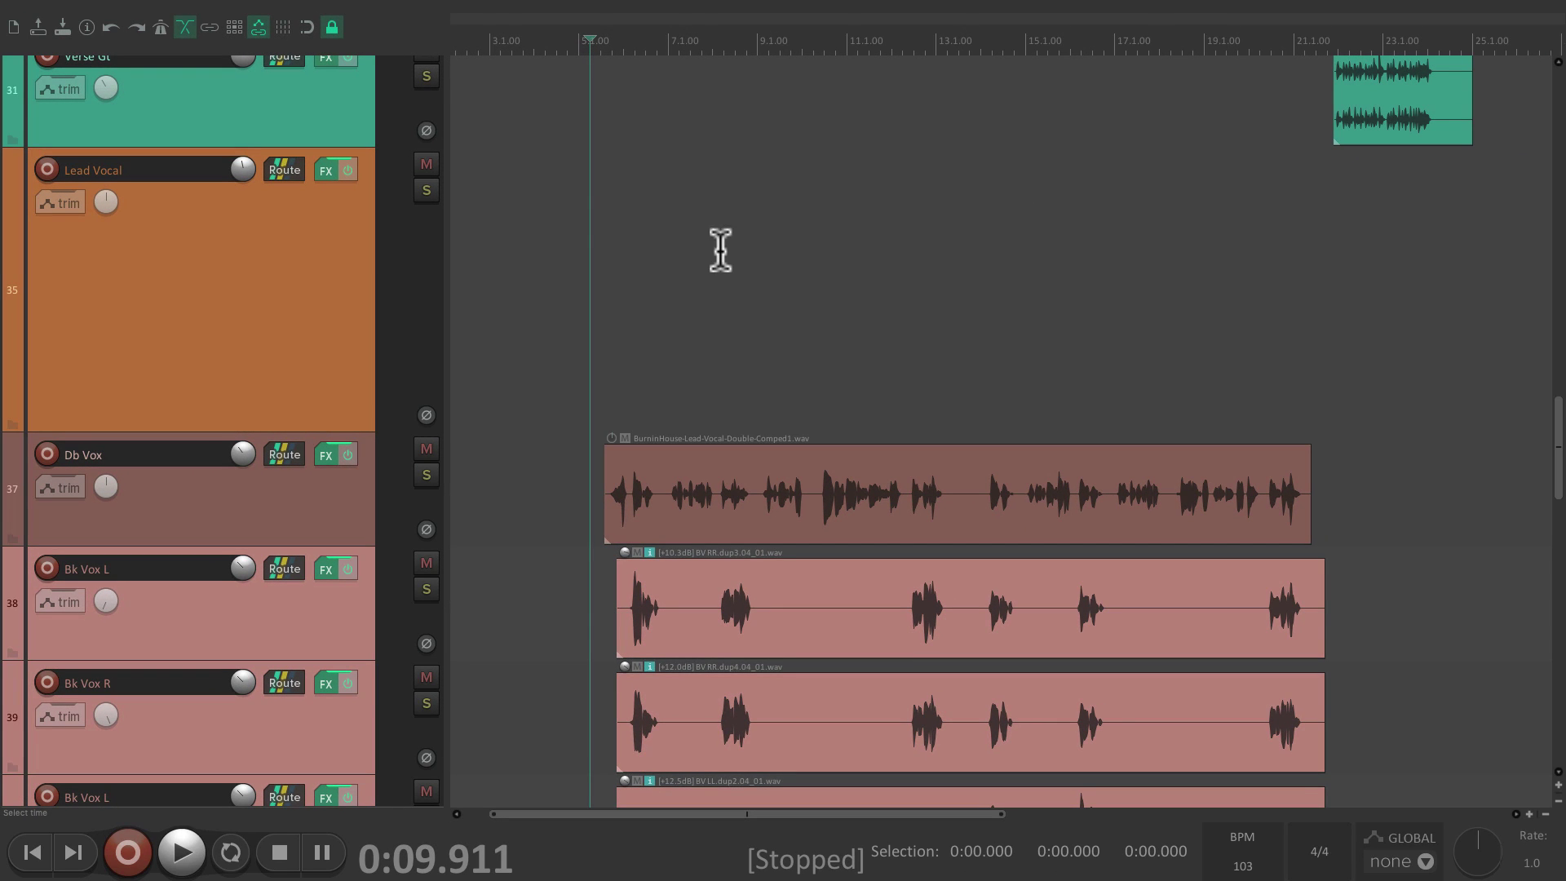
pyautogui.hotkey('ctrl', 'm')
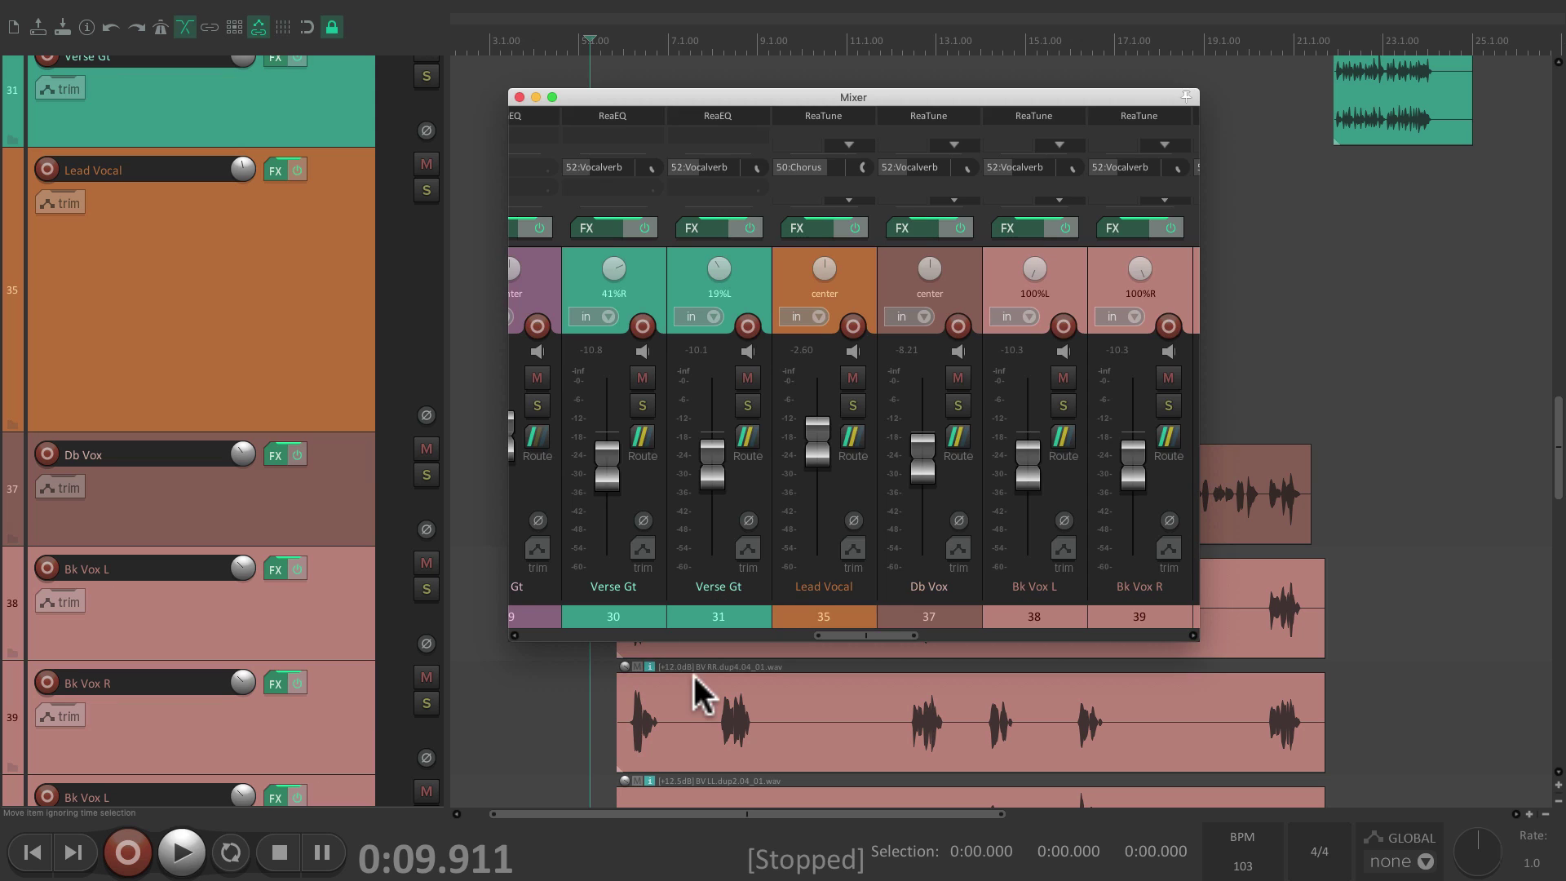
pyautogui.hotkey('ctrl', 'm')
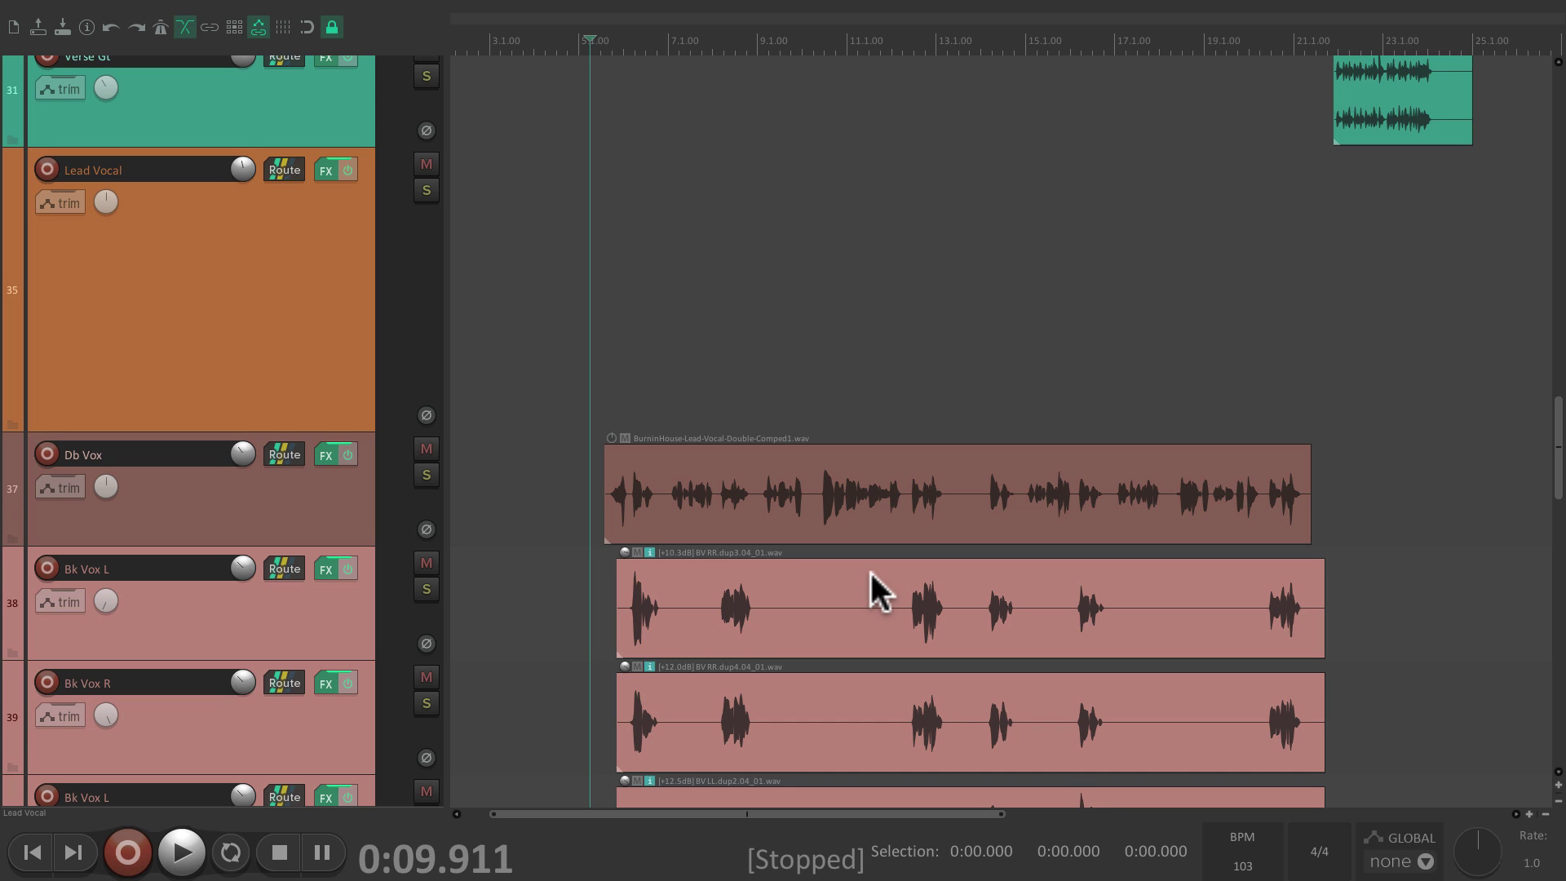
# - Show track 36 in the arrange view again, unmute it, and close Track Manager
pyautogui.hotkey('ctrl', 'alt', 'm')
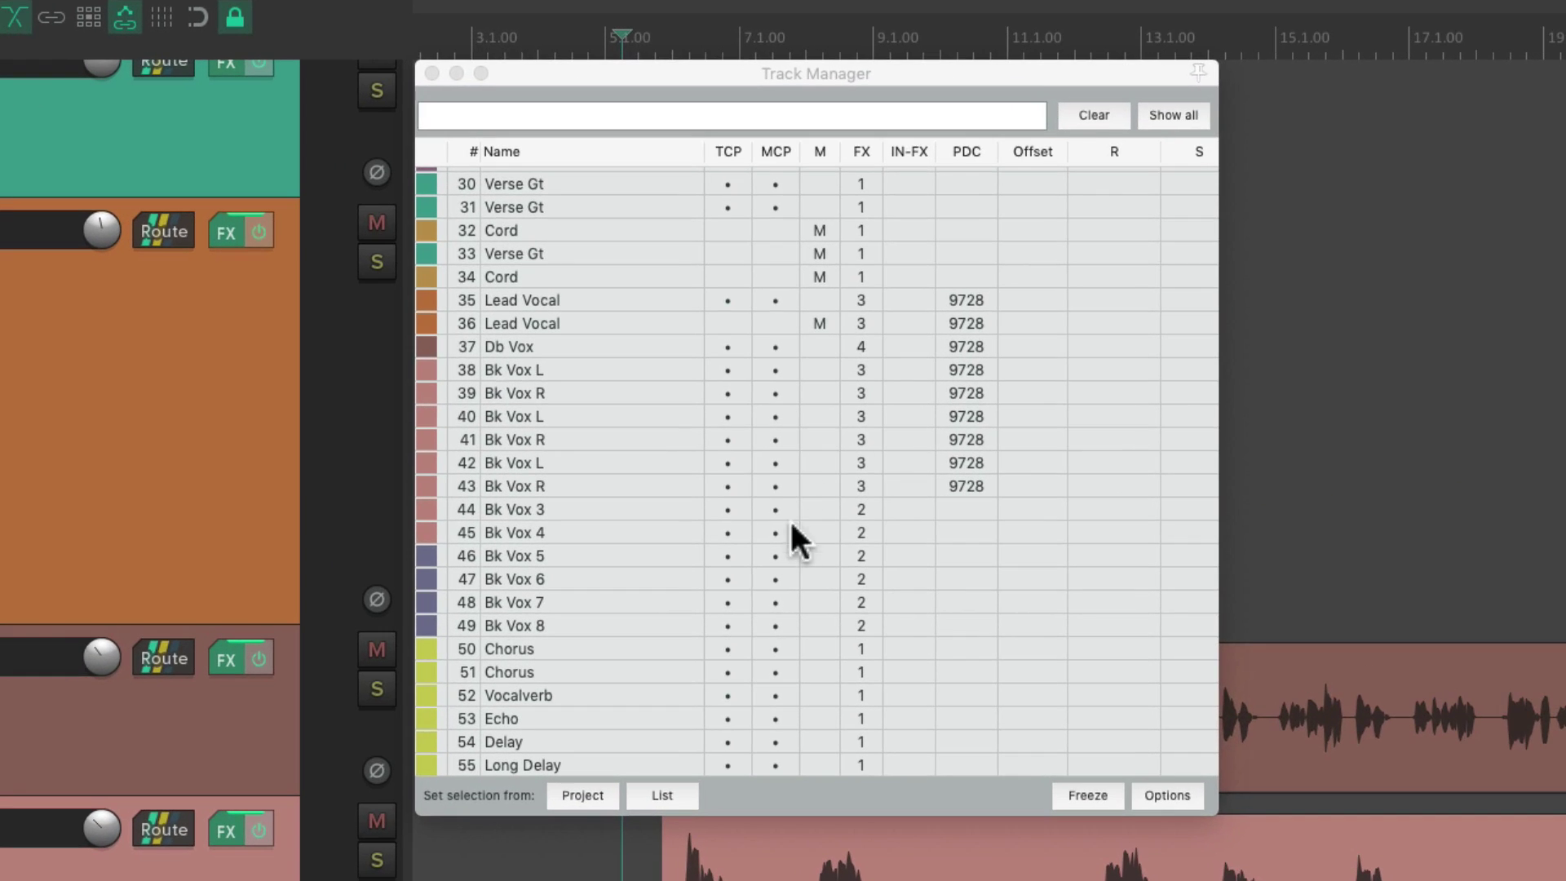
pyautogui.click(731, 316)
pyautogui.scroll(1, 731, 316)
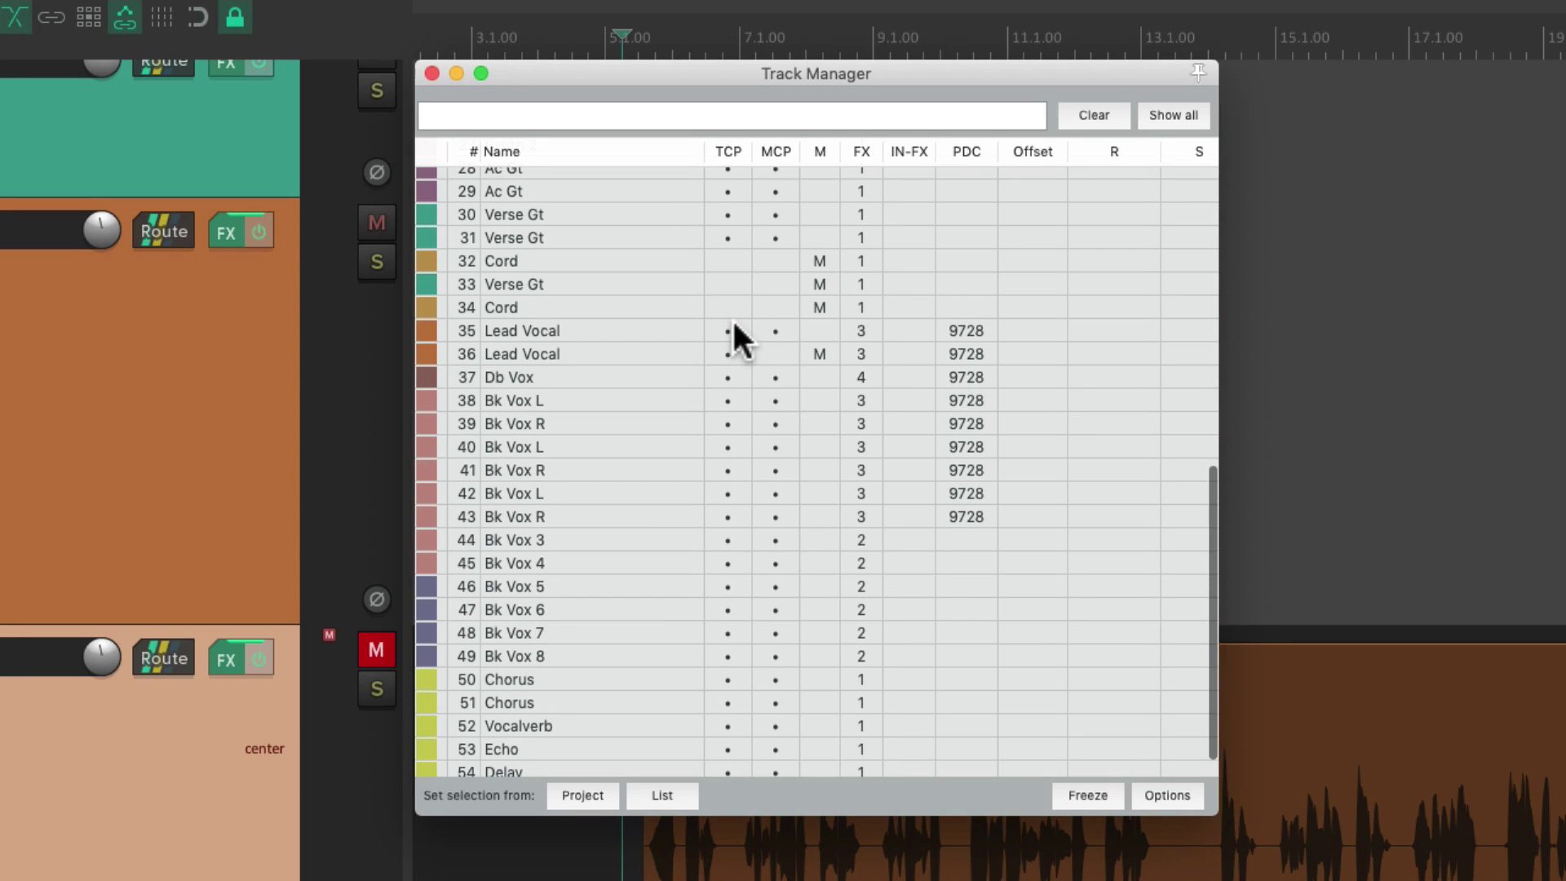
pyautogui.click(811, 354)
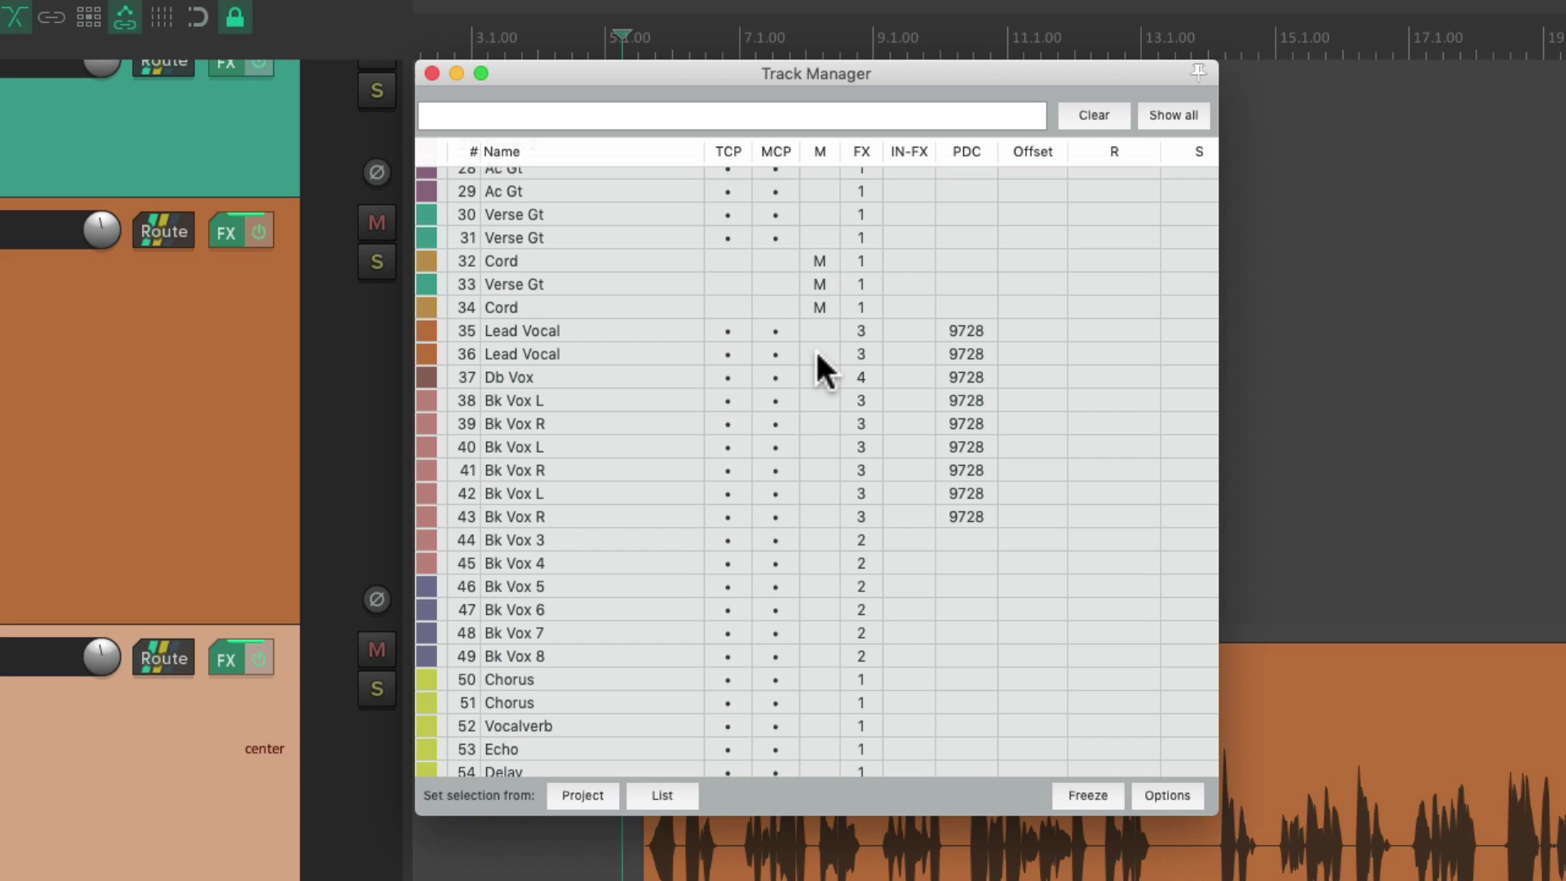
pyautogui.hotkey('ctrl', 'alt', 'm')
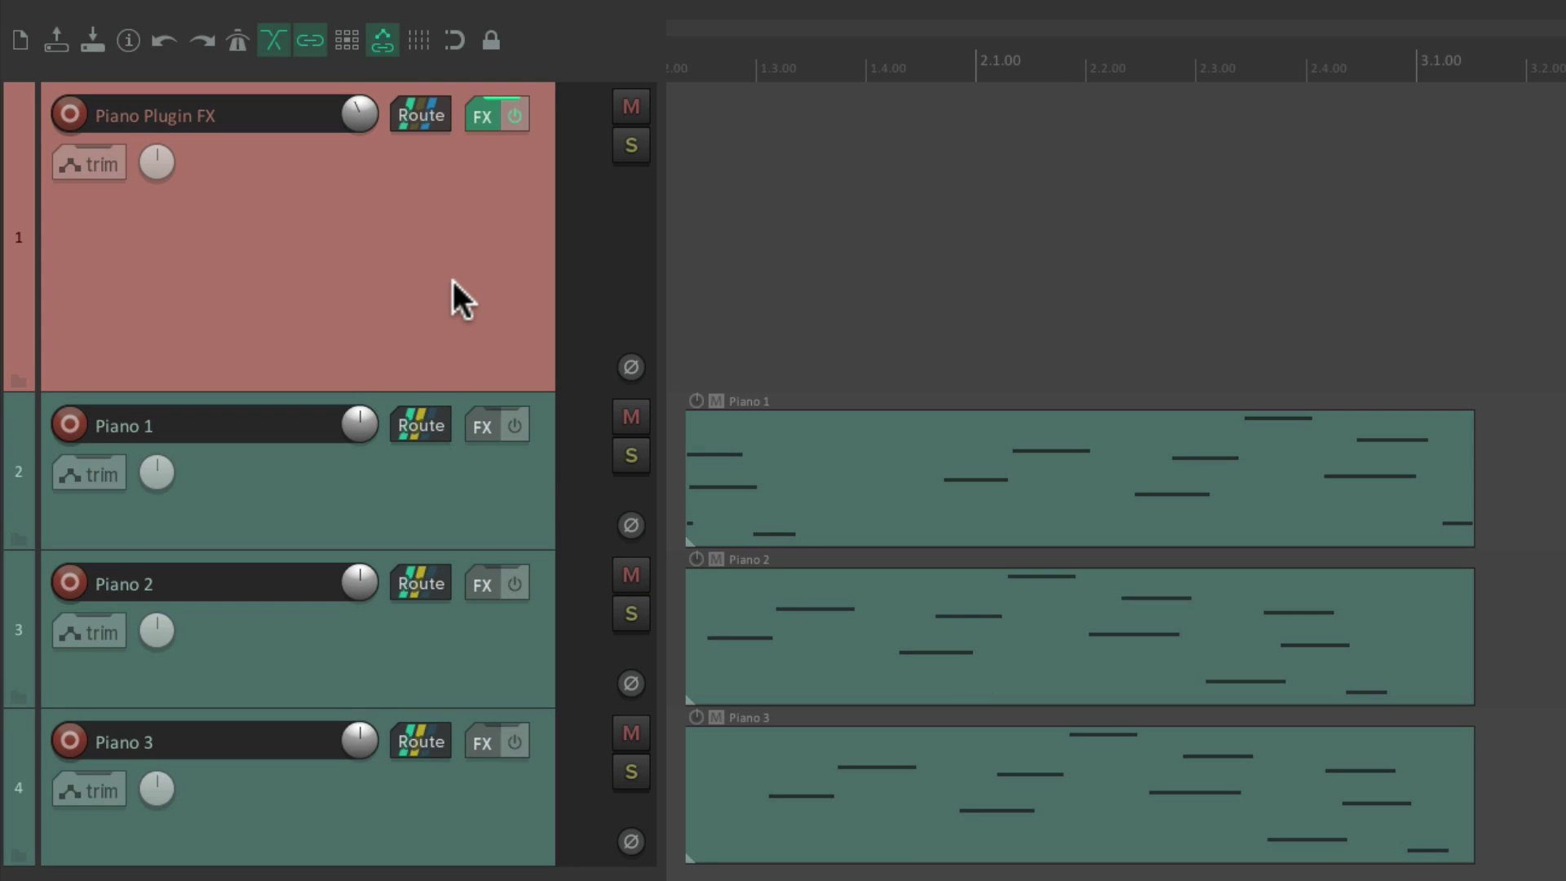
# - Lower the Piano Plugin FX fader to -6.98 dB in the mixer without adding plugins
pyautogui.rightClick(491, 115)
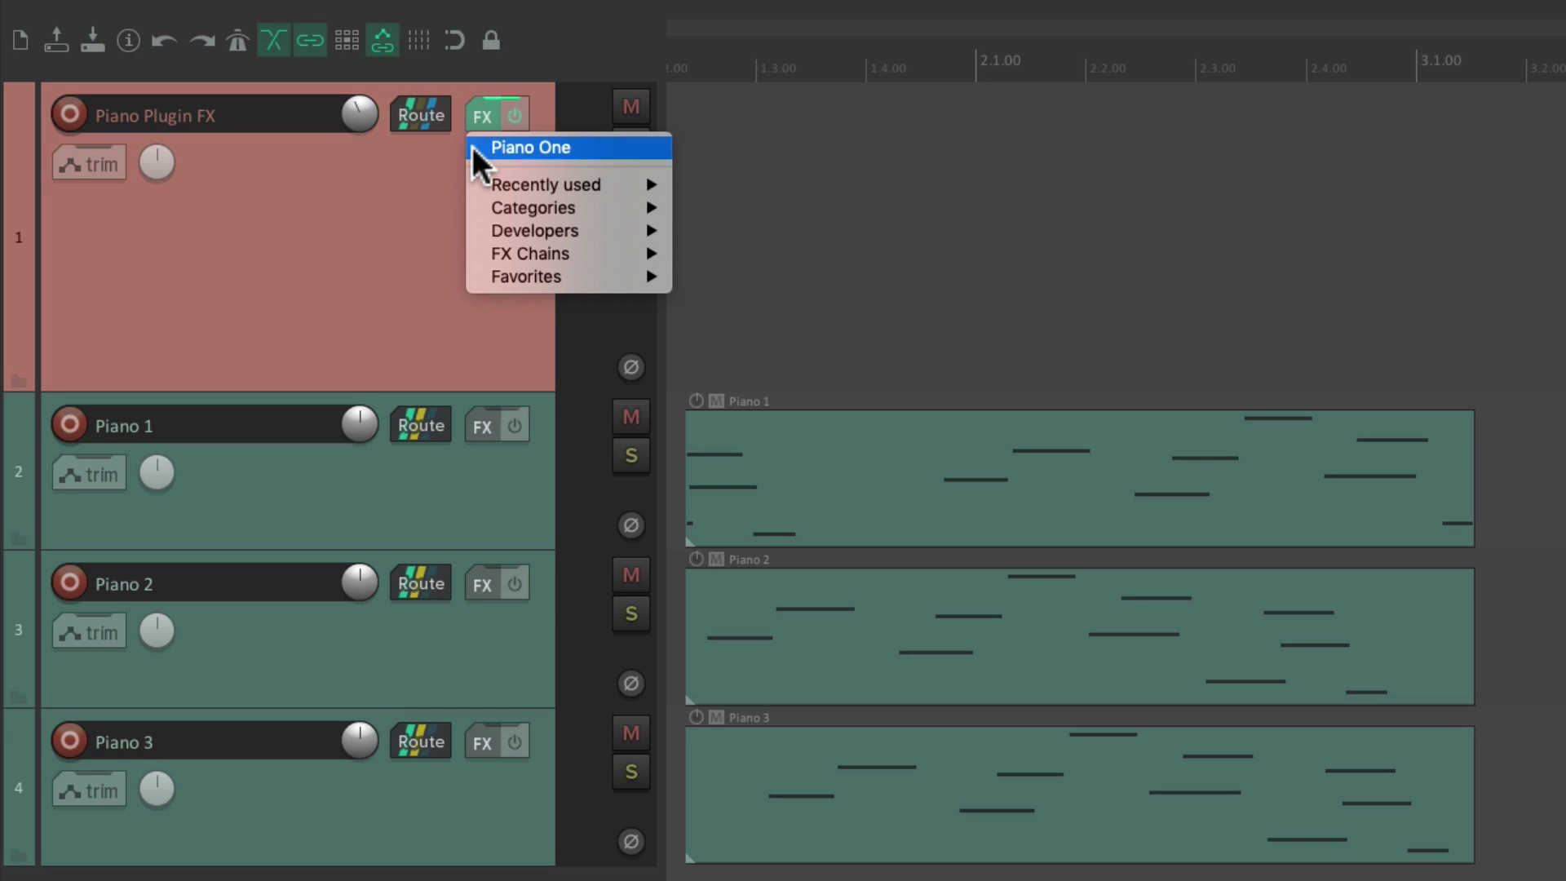
pyautogui.click(540, 242)
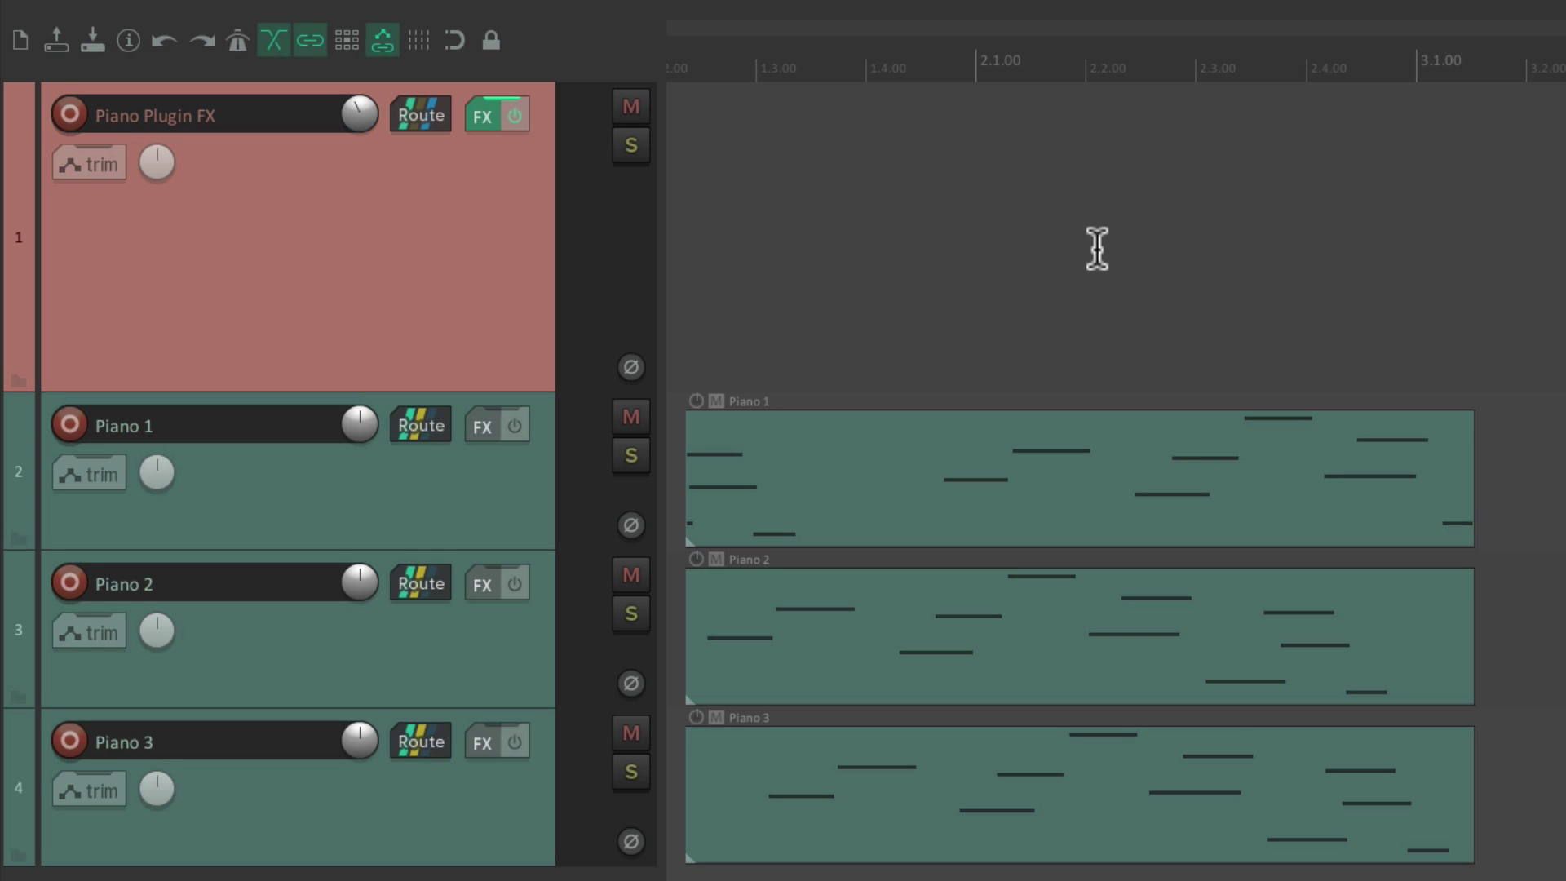
pyautogui.press('super+m')
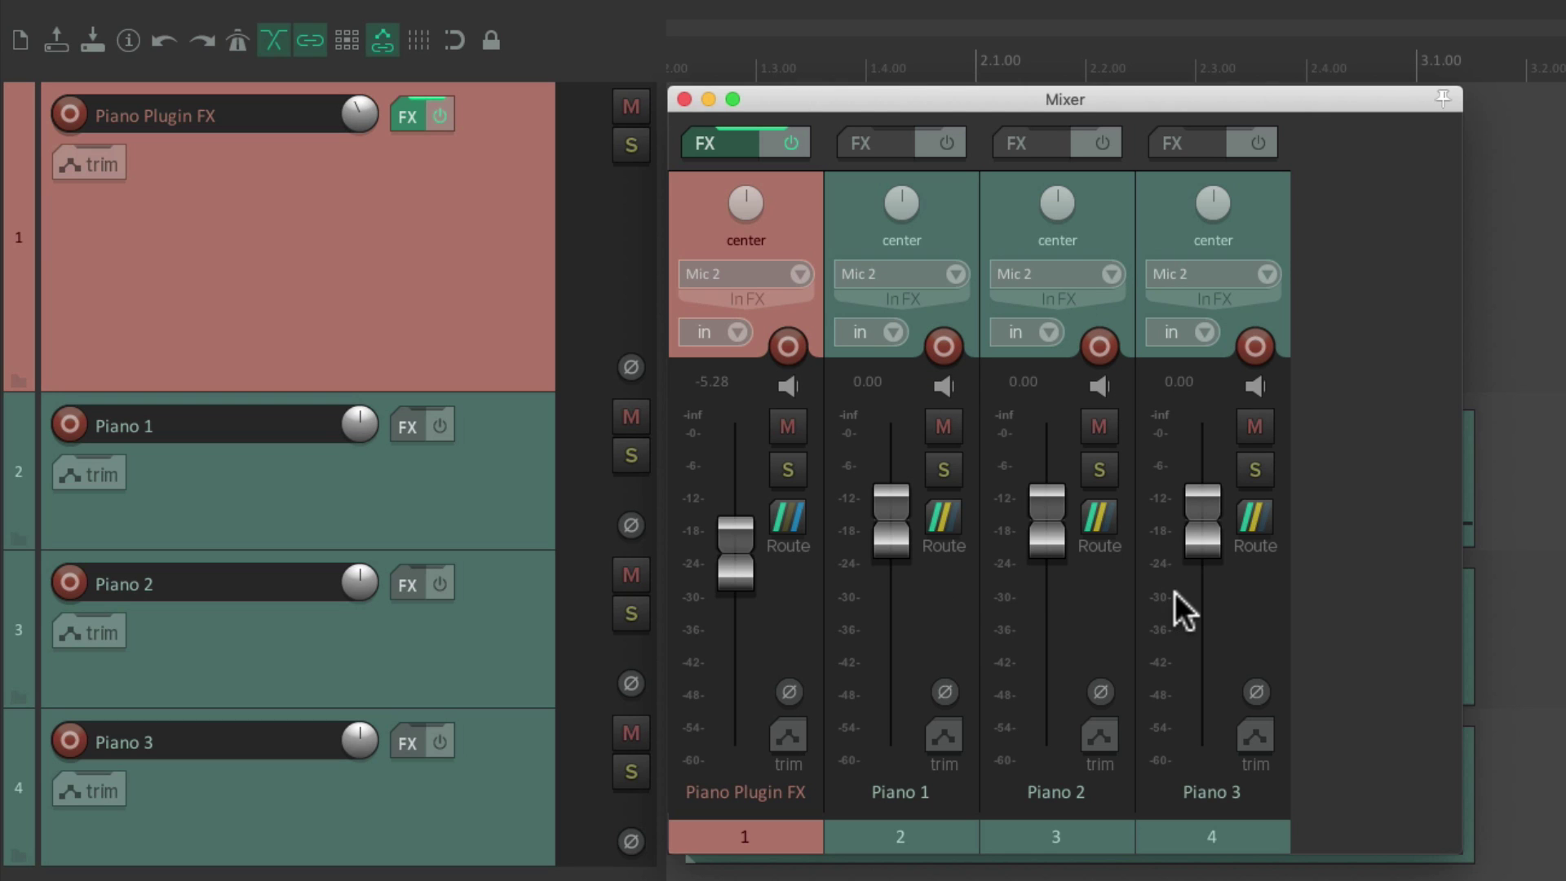
pyautogui.moveTo(727, 555)
pyautogui.mouseDown()
pyautogui.moveTo(732, 588)
pyautogui.moveTo(733, 551)
pyautogui.mouseUp()
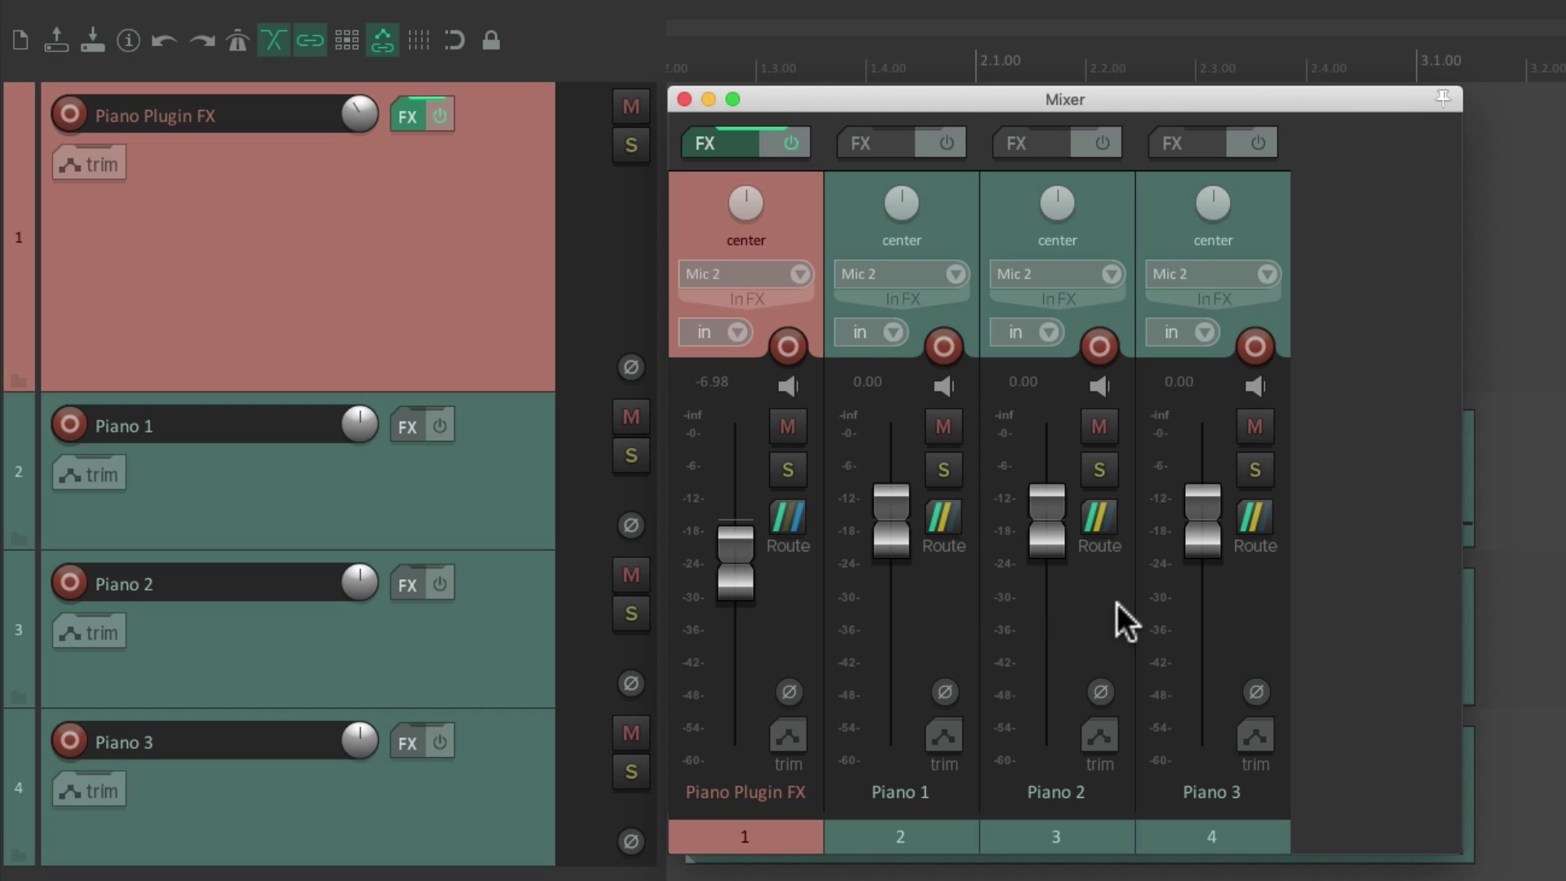
pyautogui.press('super+m')
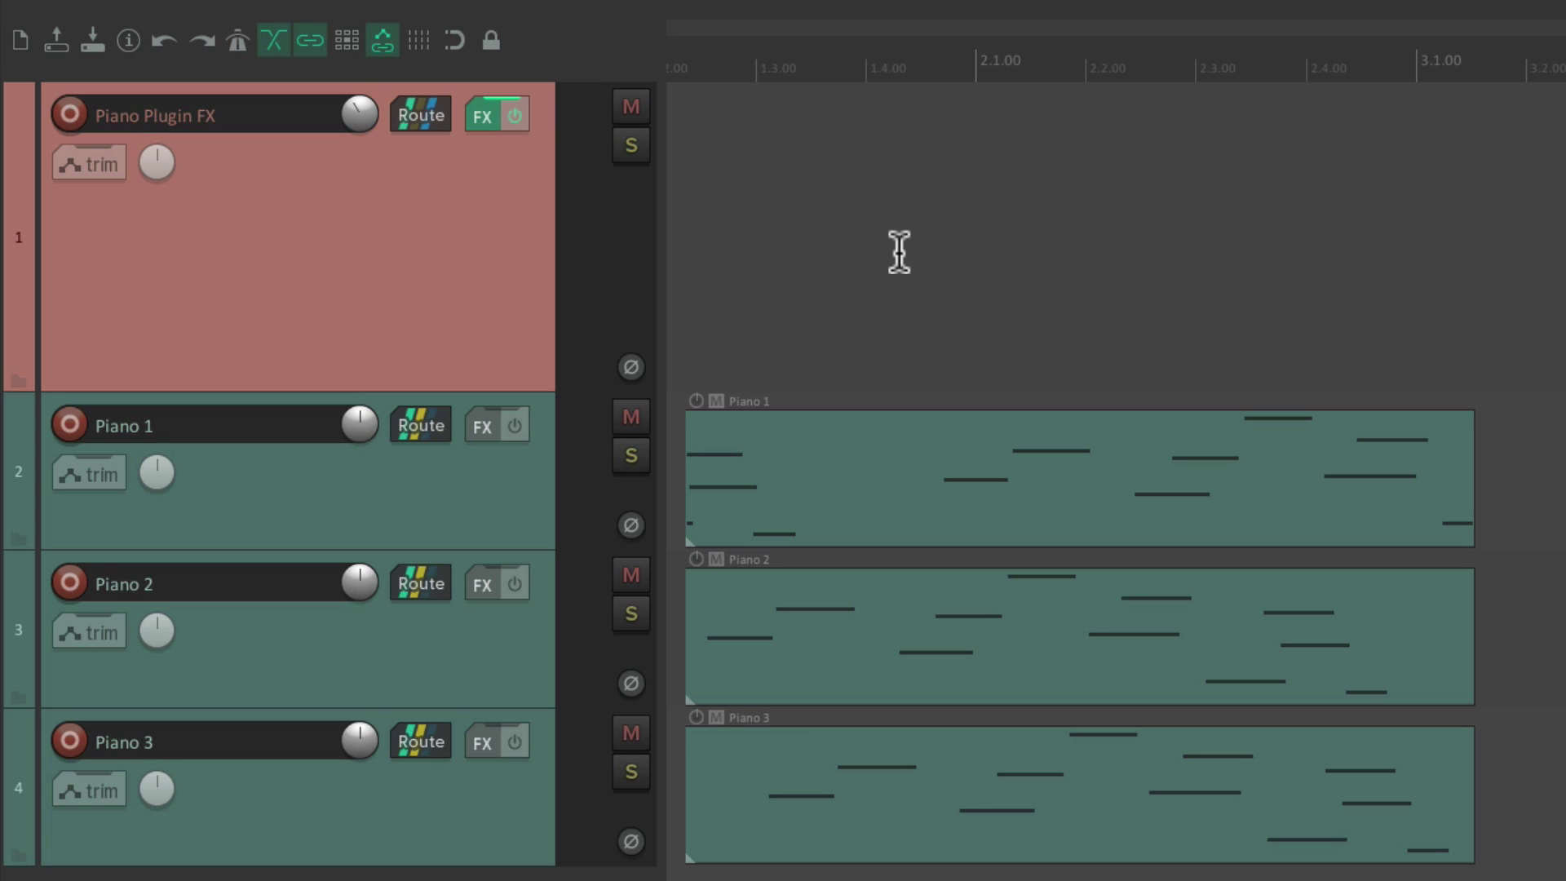
# - Hide Piano Plugin FX from the arrange view and verify the mixer, nudging its volume slightly
pyautogui.press('super+shift+m')
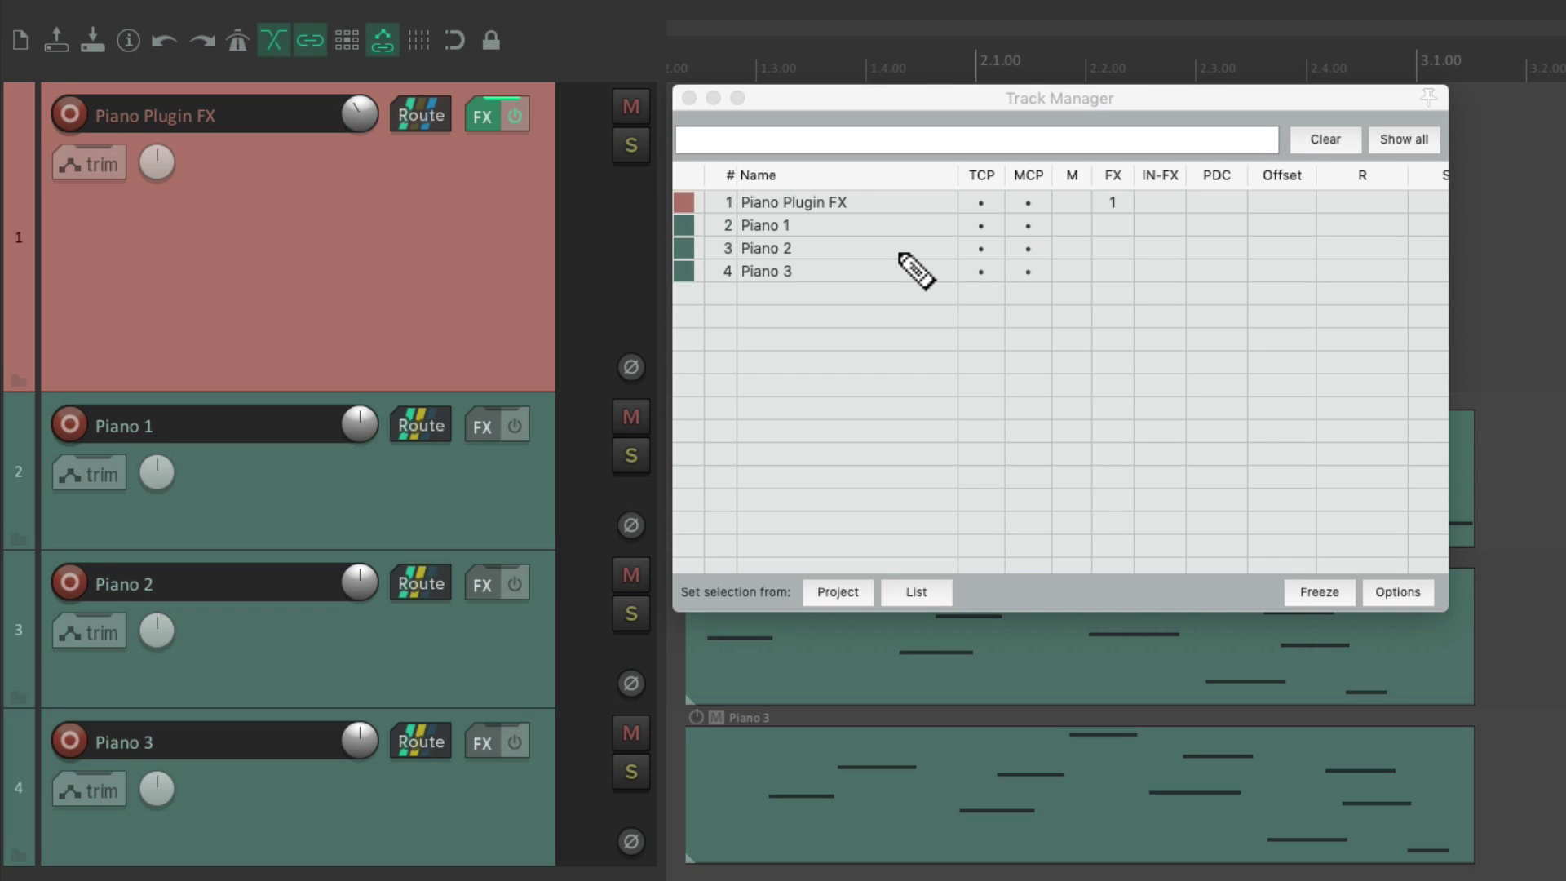
pyautogui.click(982, 202)
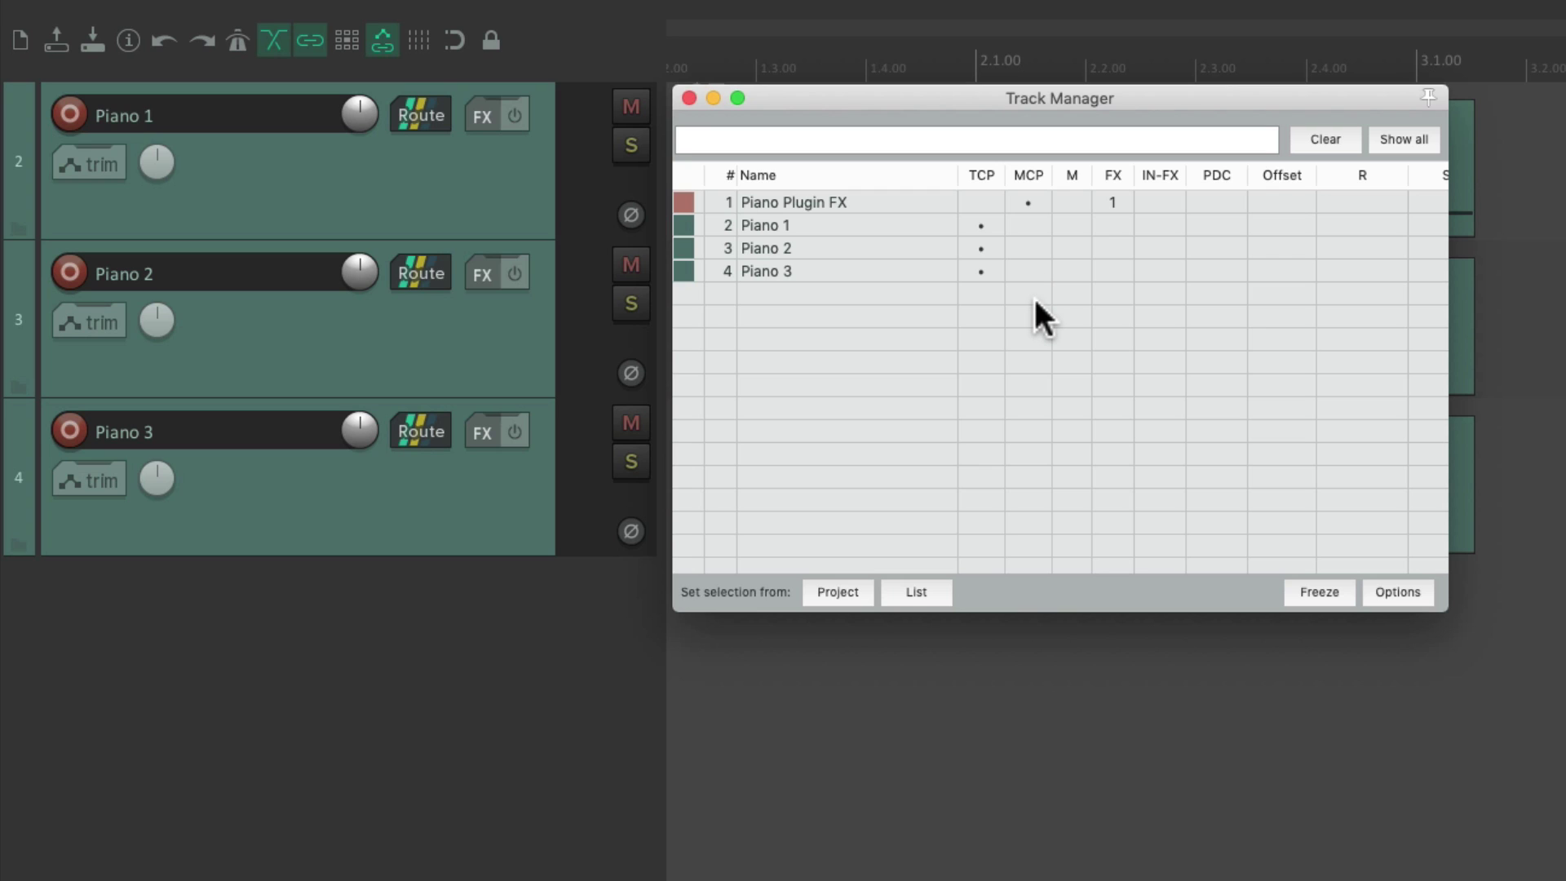
pyautogui.press('Escape')
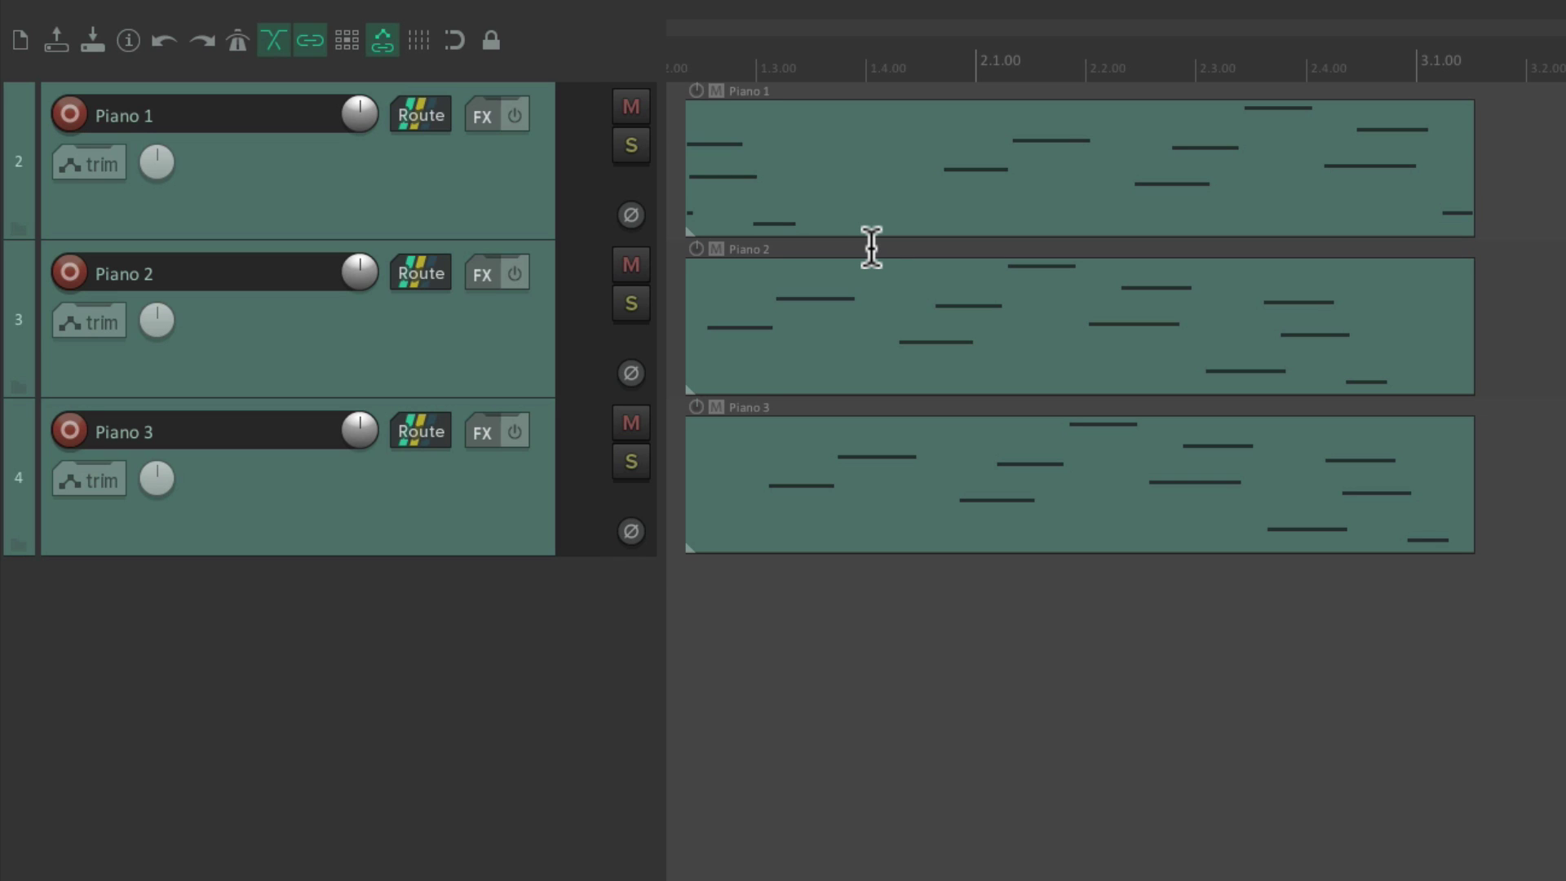
pyautogui.press('super+m')
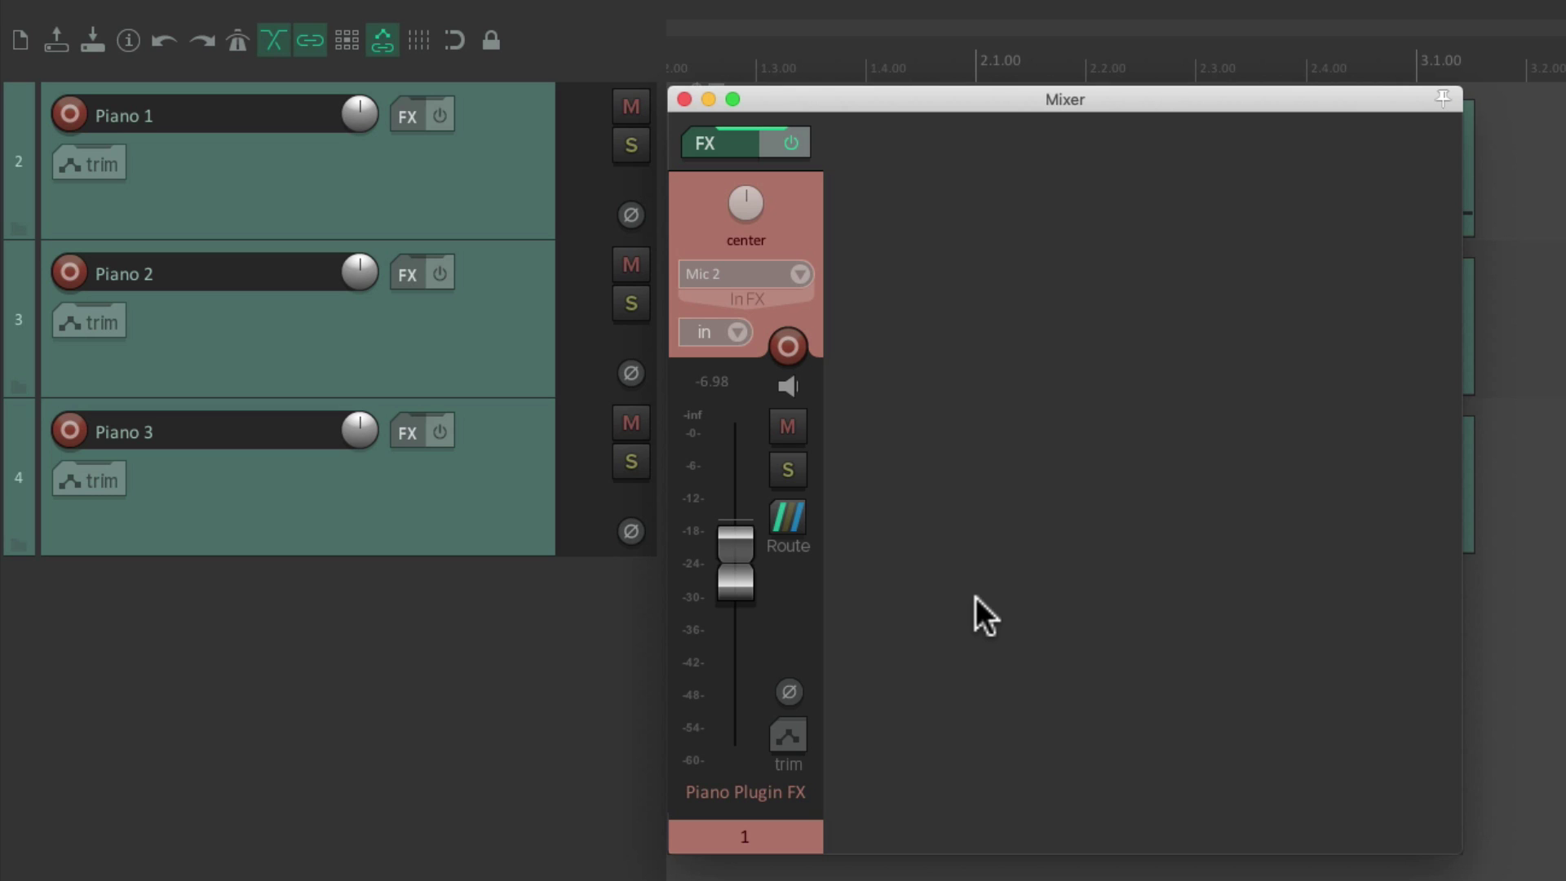
pyautogui.moveTo(734, 565)
pyautogui.mouseDown()
pyautogui.moveTo(738, 633)
pyautogui.moveTo(743, 562)
pyautogui.mouseUp()
pyautogui.hotkey('ctrl', 'm')
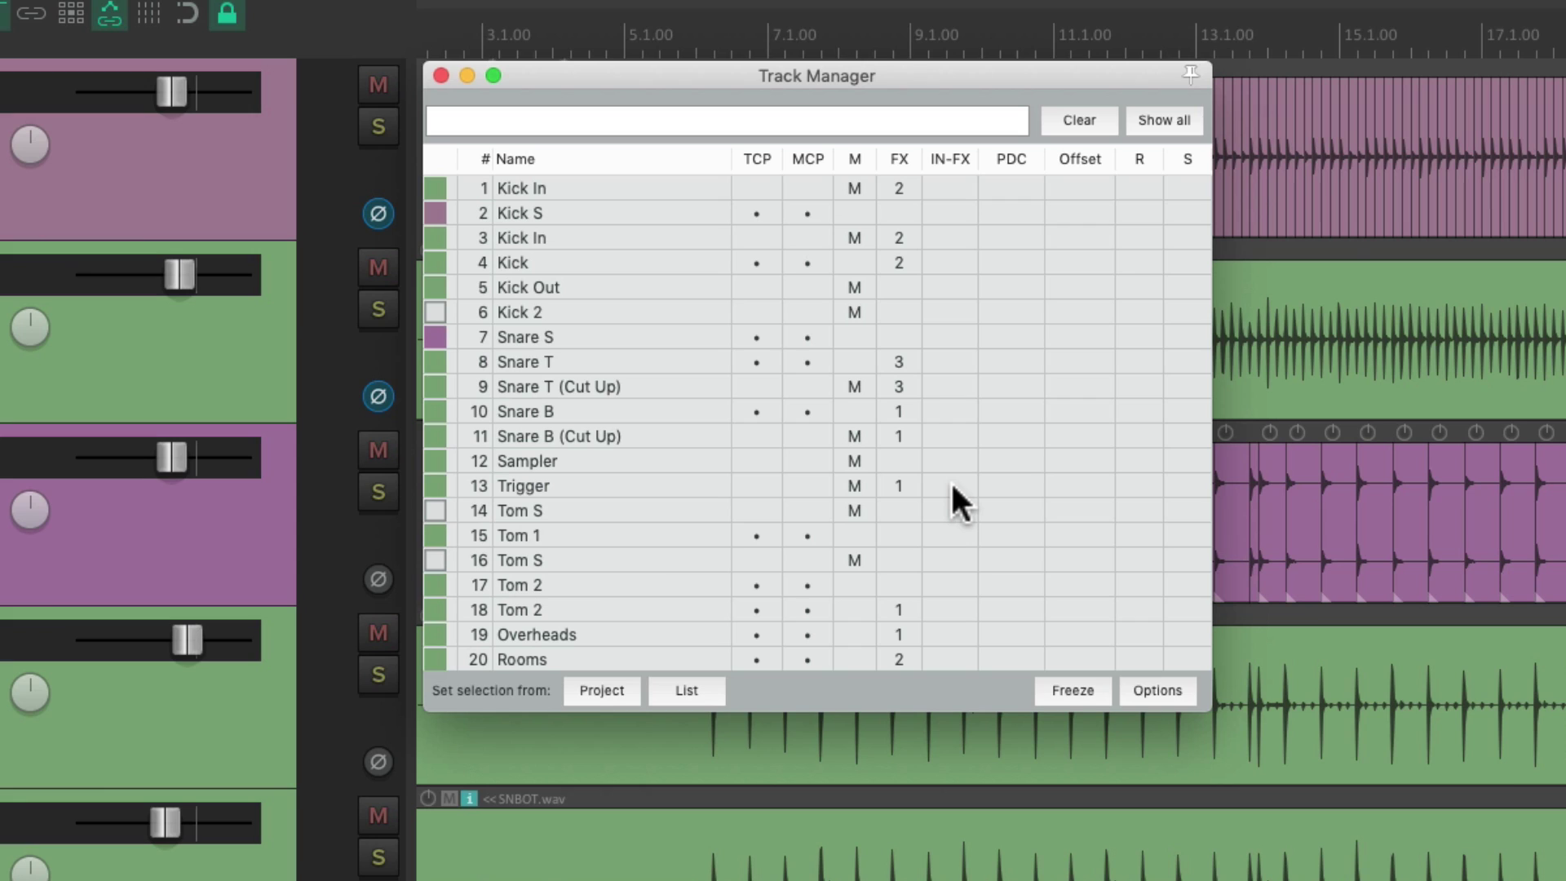
# - Filter the Track Manager by 'vocal' and toggle the vocal tracks' MCP visibility
pyautogui.click(789, 120)
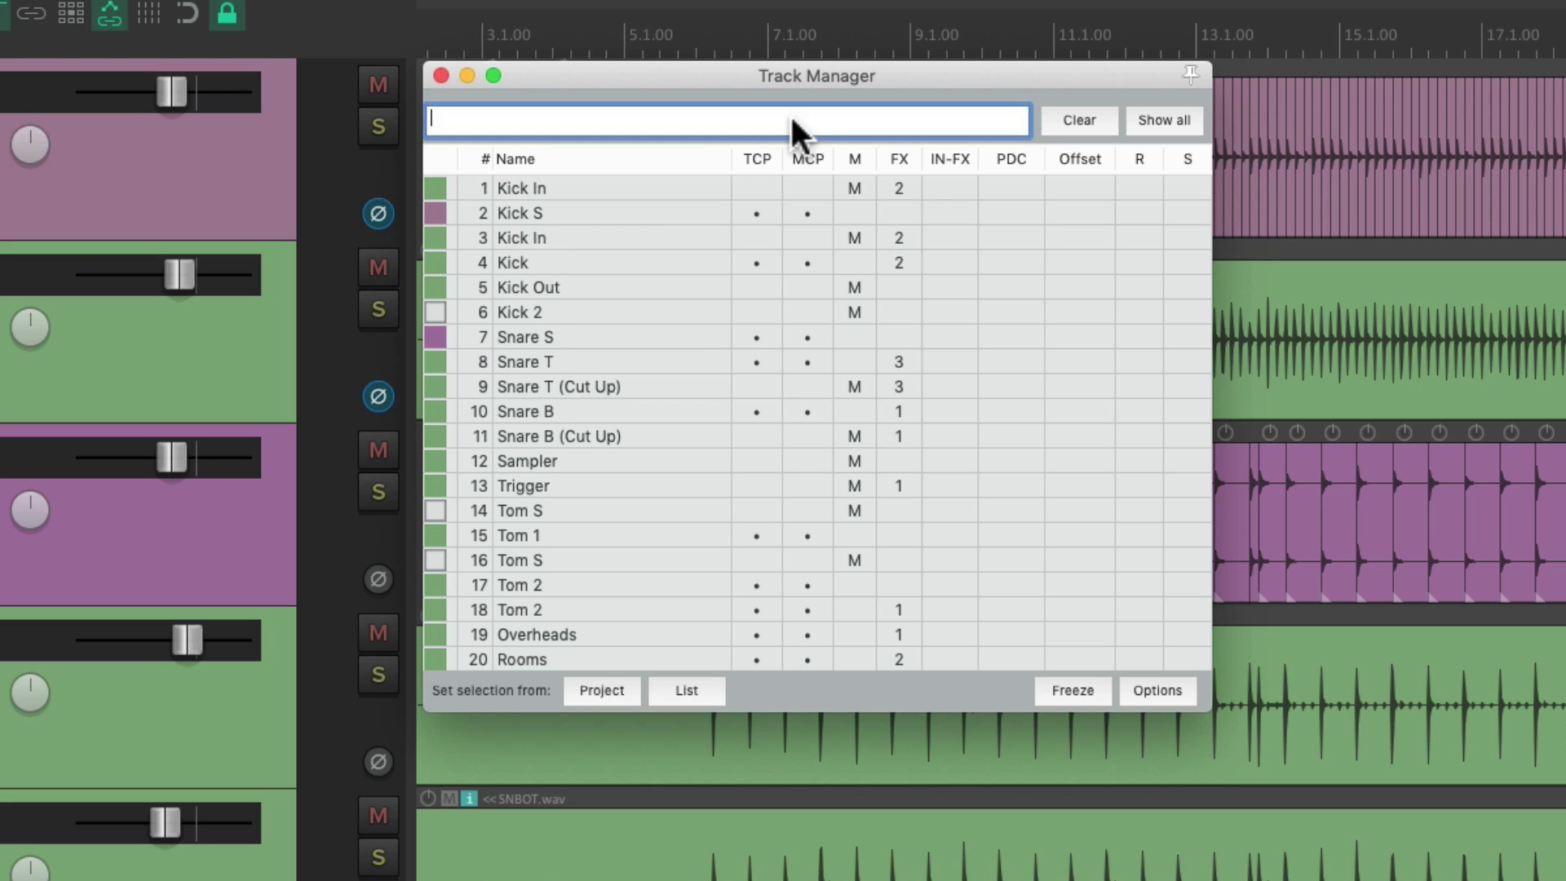
pyautogui.write('vocal')
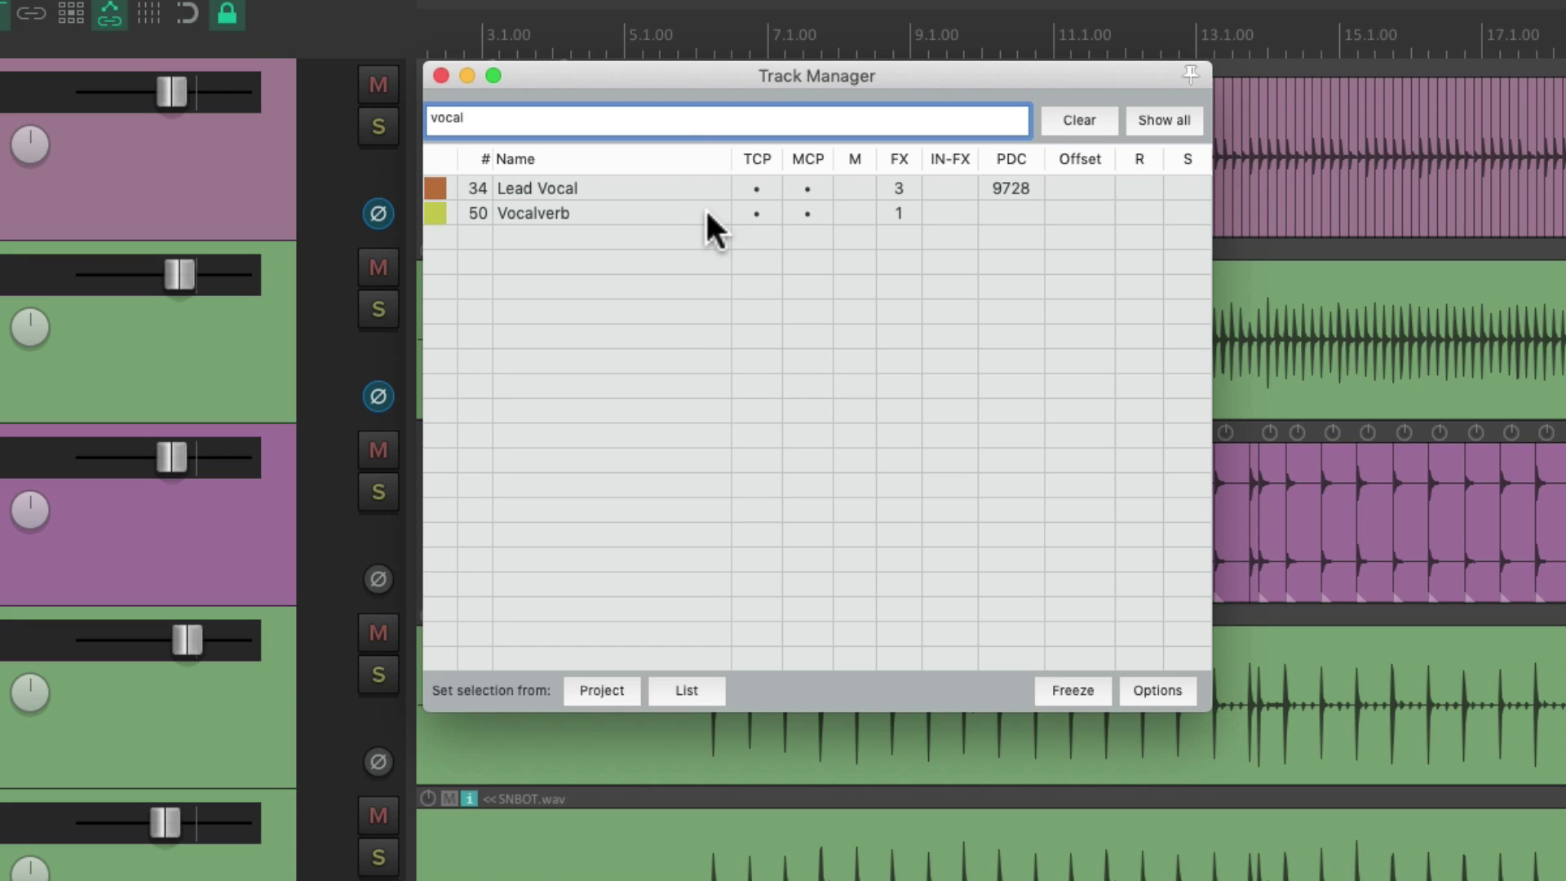
pyautogui.click(755, 189)
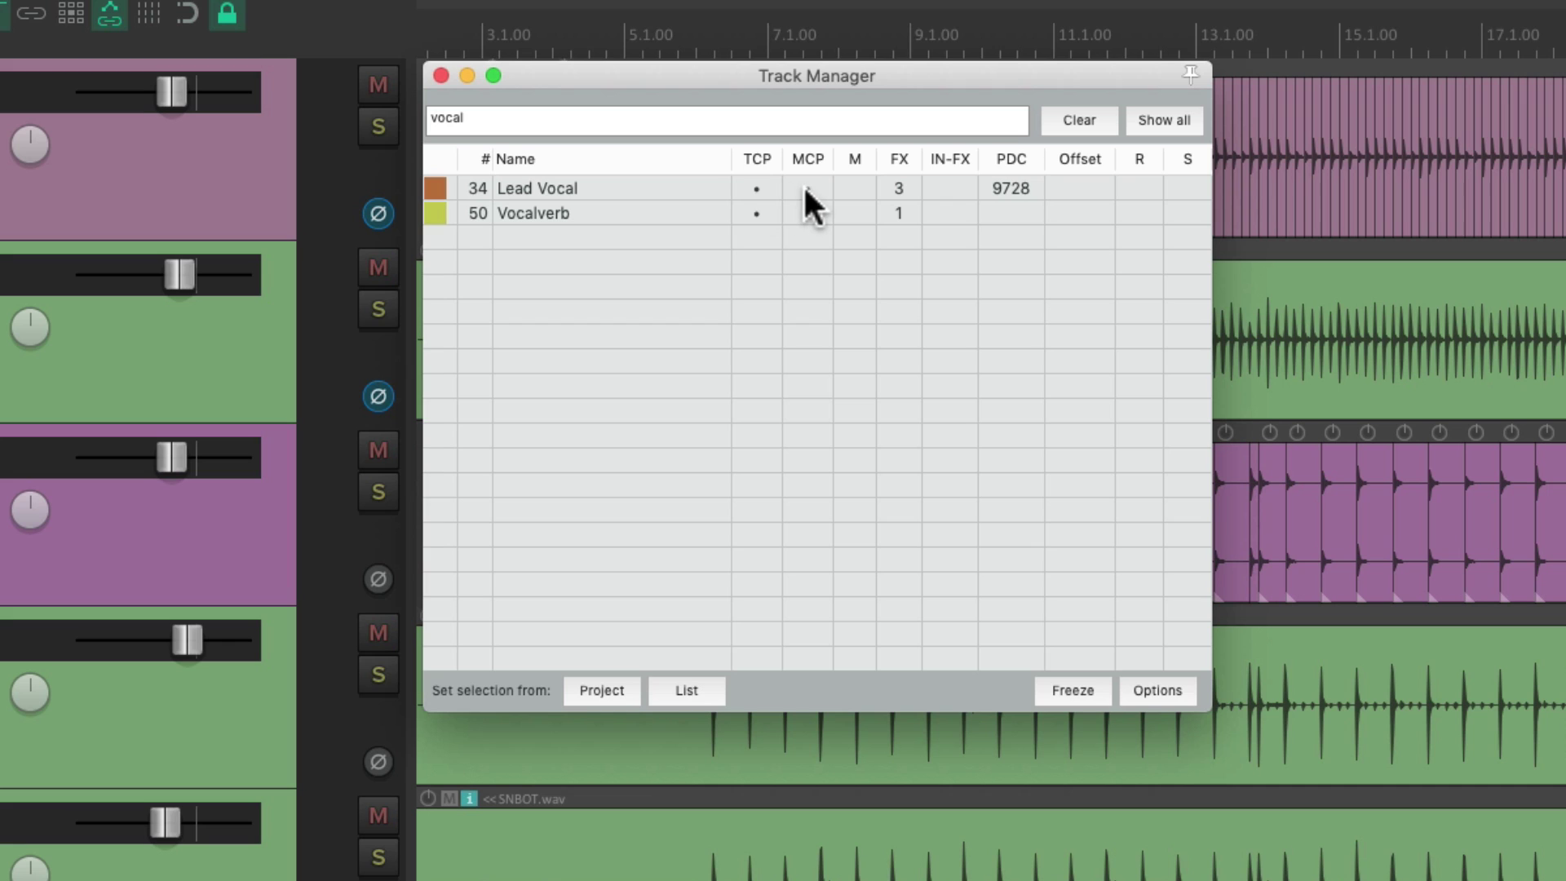
# - Open and close Lead Vocal's ReaComp, then select Lead Vocal and the filter text
pyautogui.click(892, 184)
pyautogui.click(892, 243)
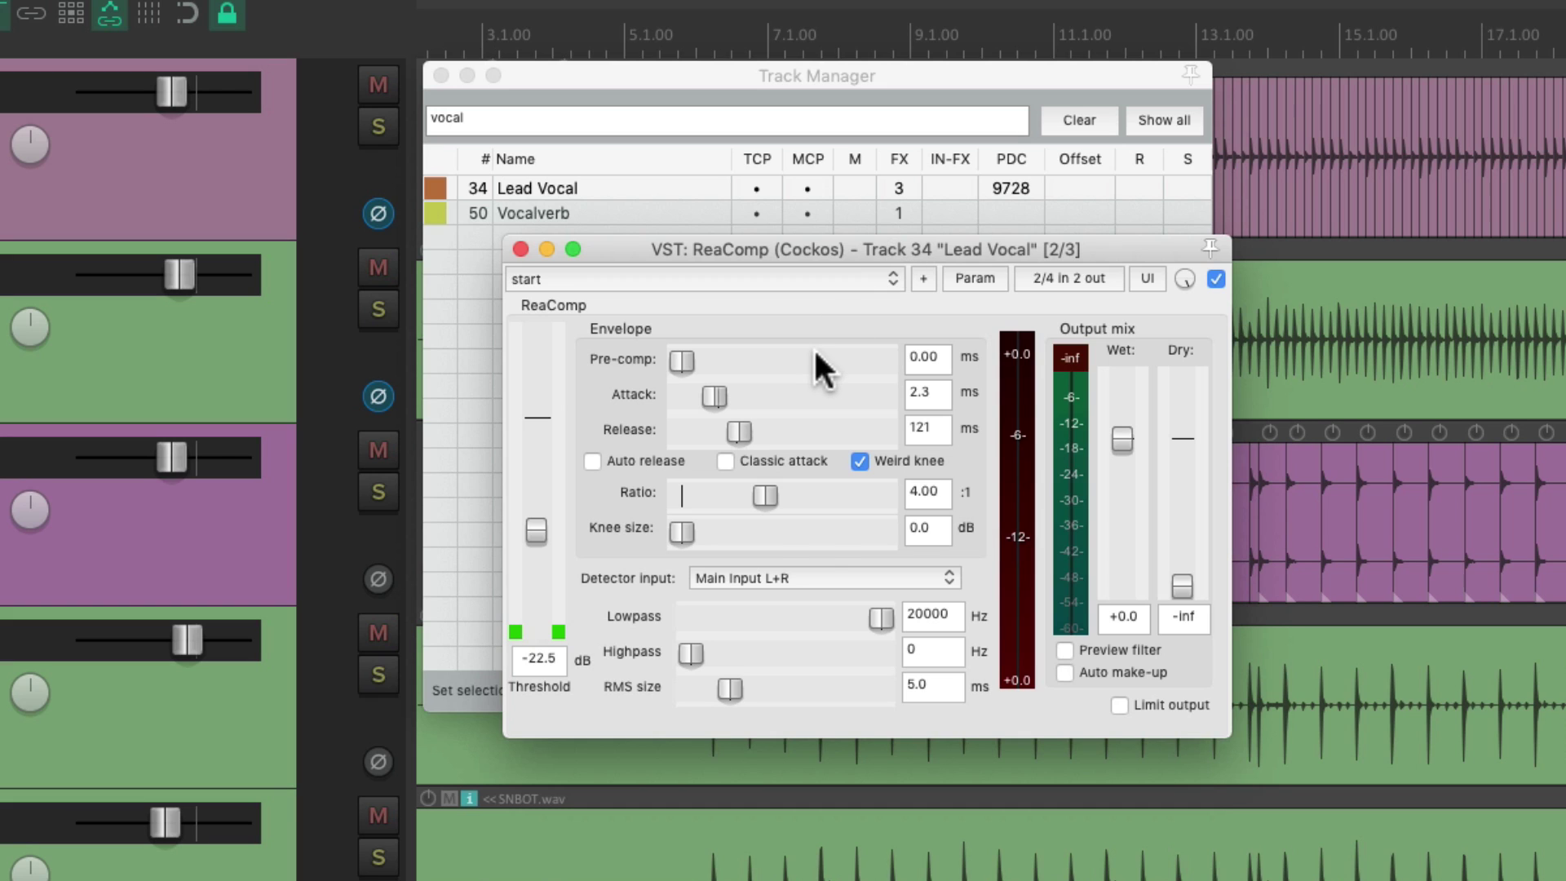
pyautogui.press('Escape')
pyautogui.click(702, 187)
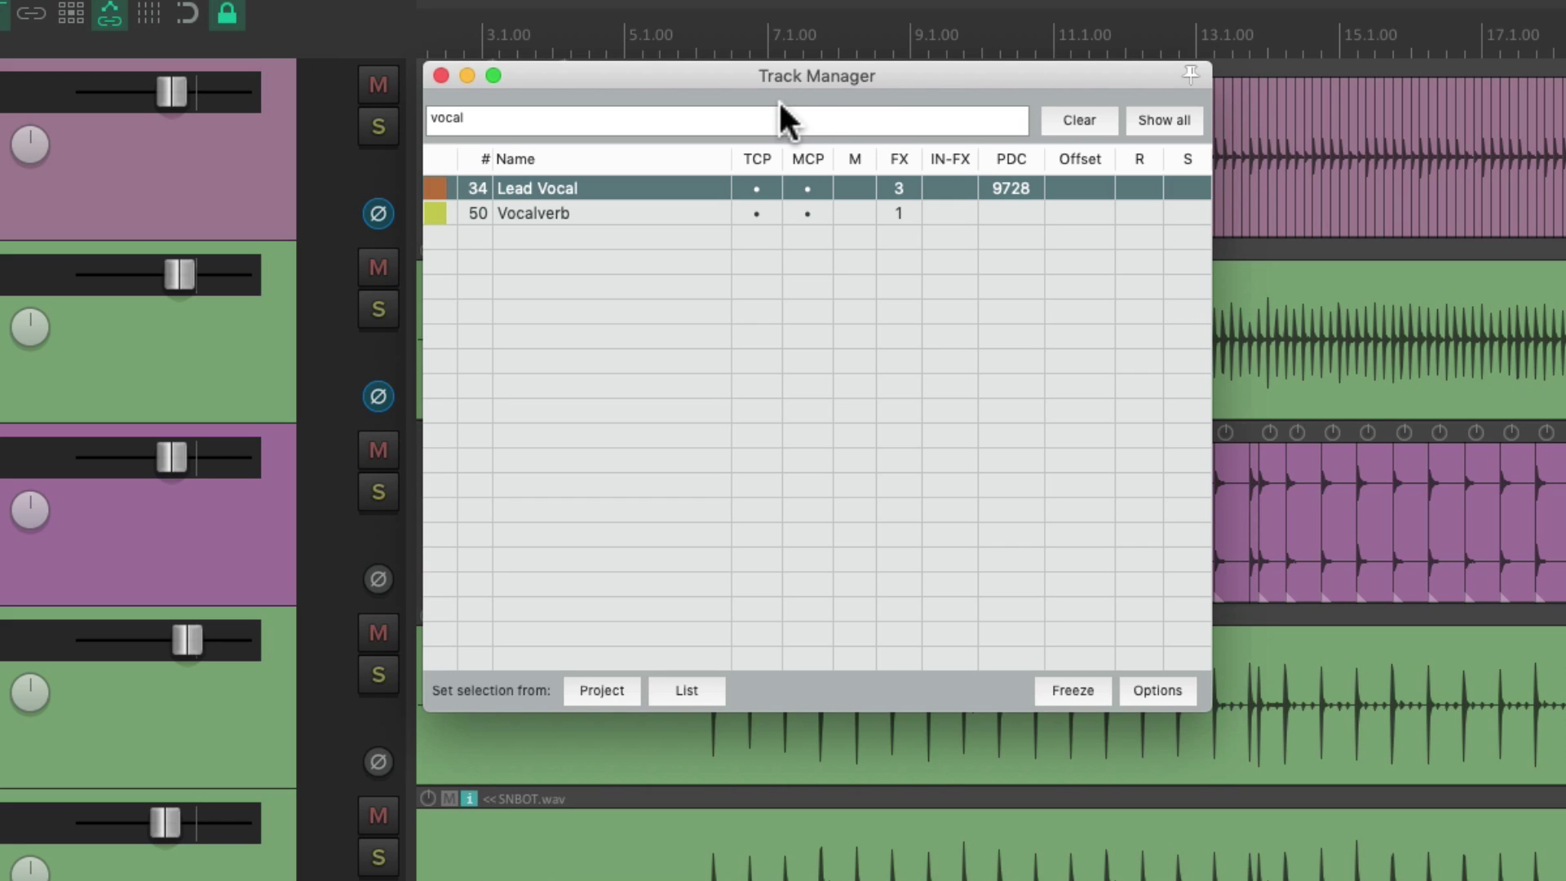
pyautogui.click(779, 114)
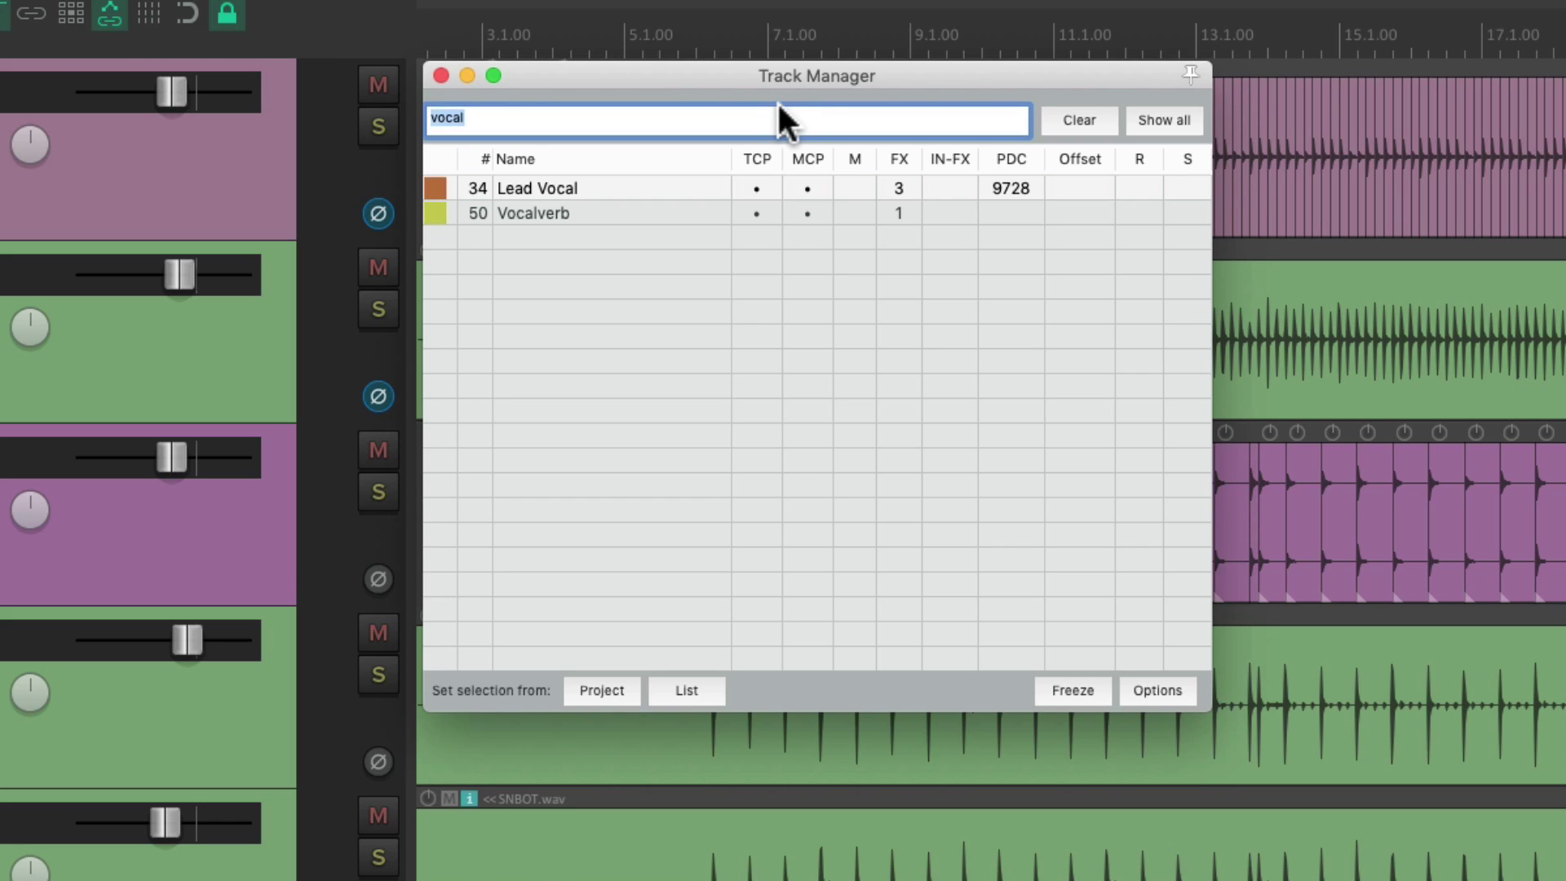
# - Filter by 'gt', select tracks 28–31, and toggle mute, record-arm and solo on and off
pyautogui.write('gt')
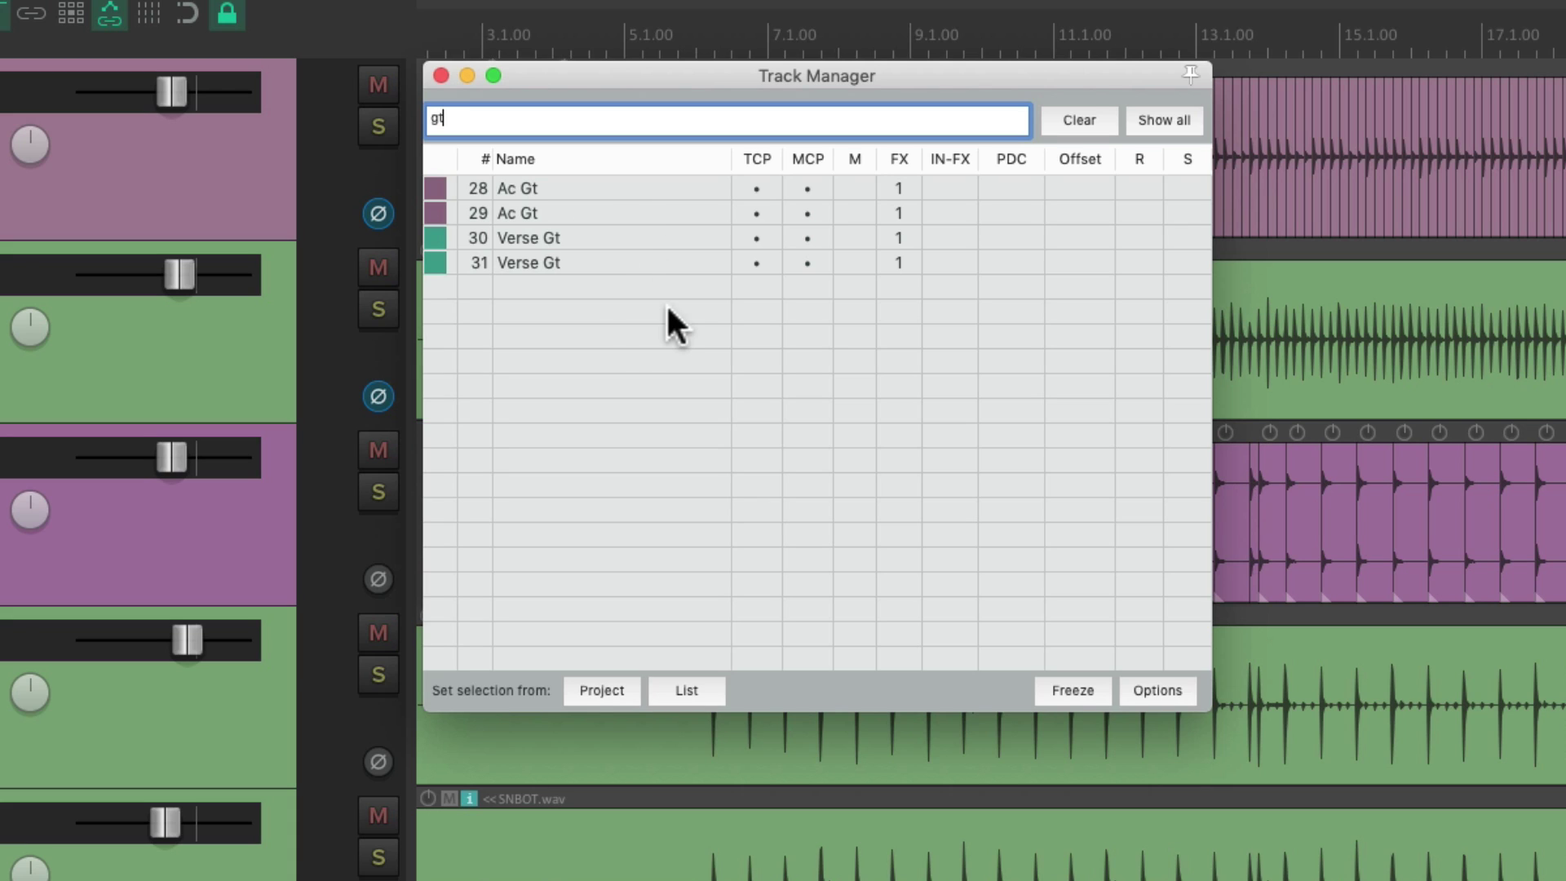
pyautogui.press('Return')
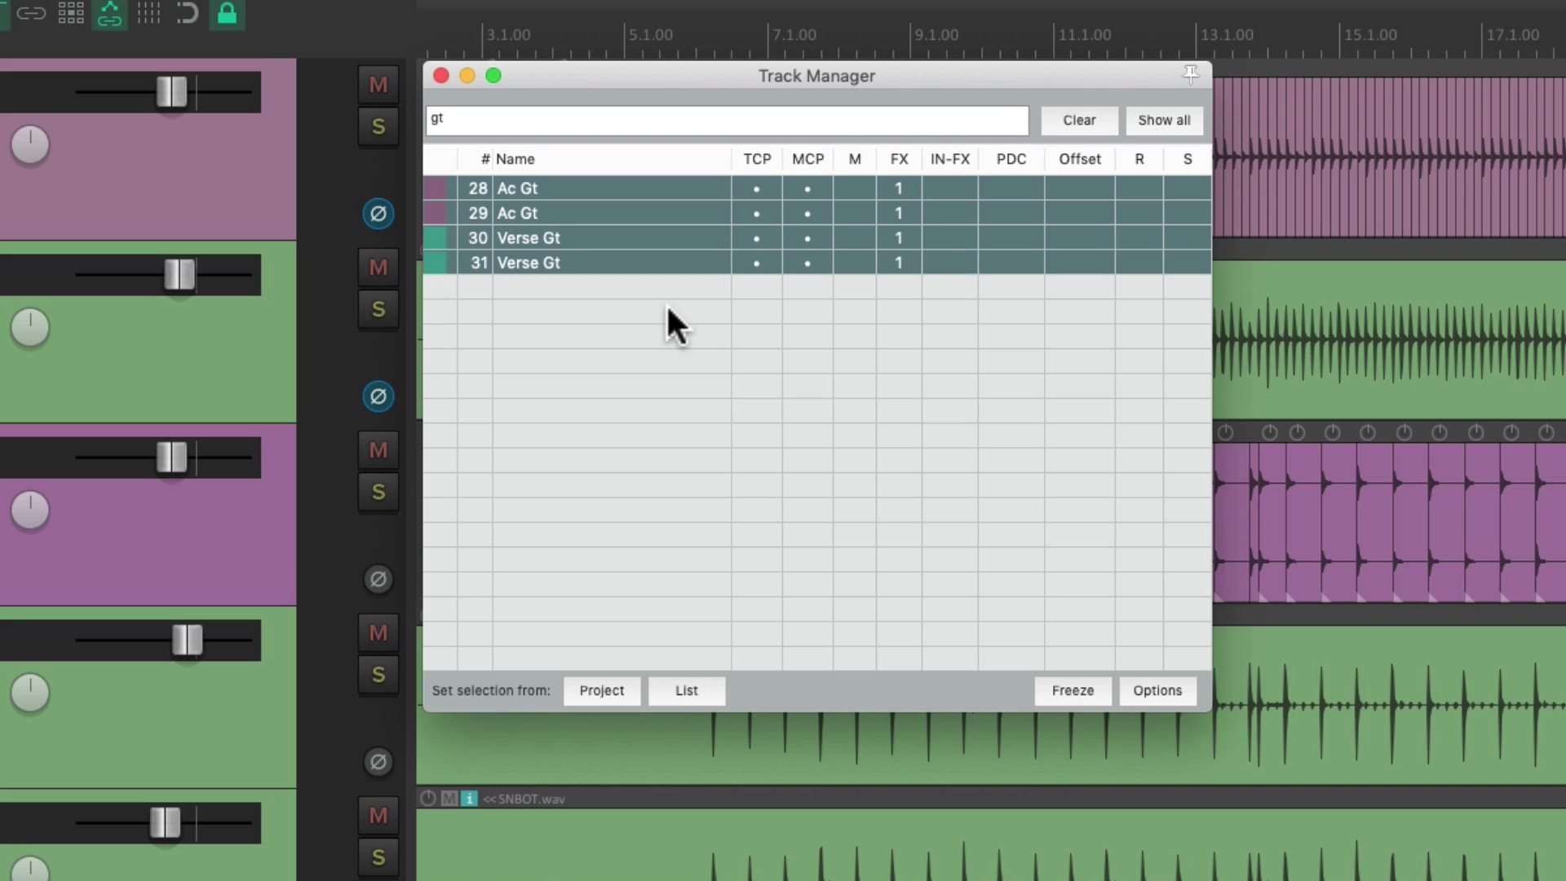
pyautogui.click(859, 187)
pyautogui.click(859, 188)
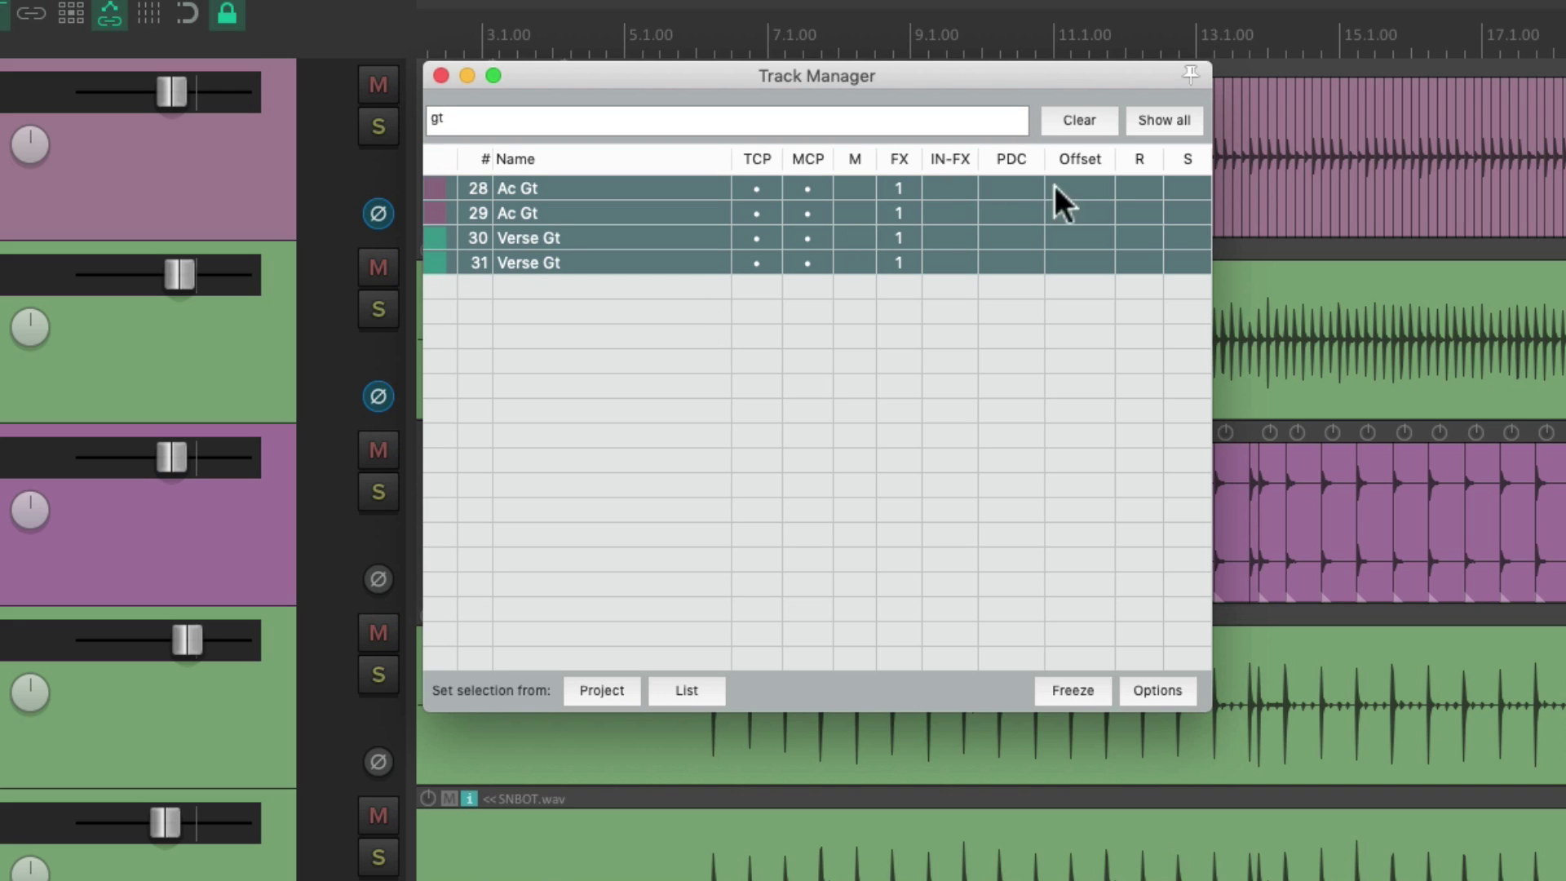
pyautogui.click(1145, 185)
pyautogui.click(1147, 186)
pyautogui.click(1195, 184)
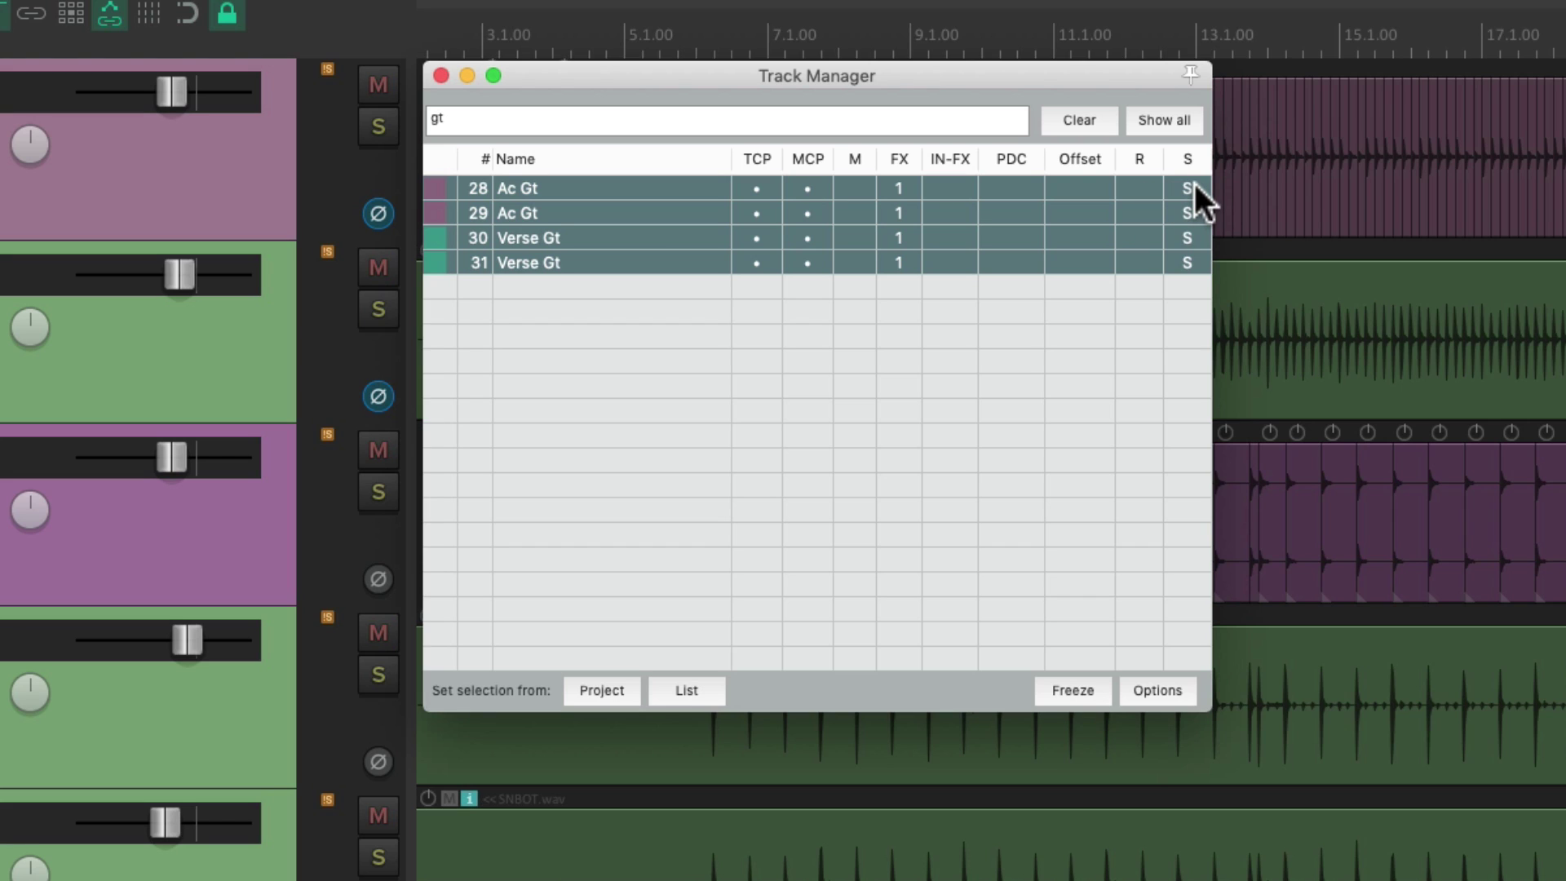
pyautogui.click(1195, 183)
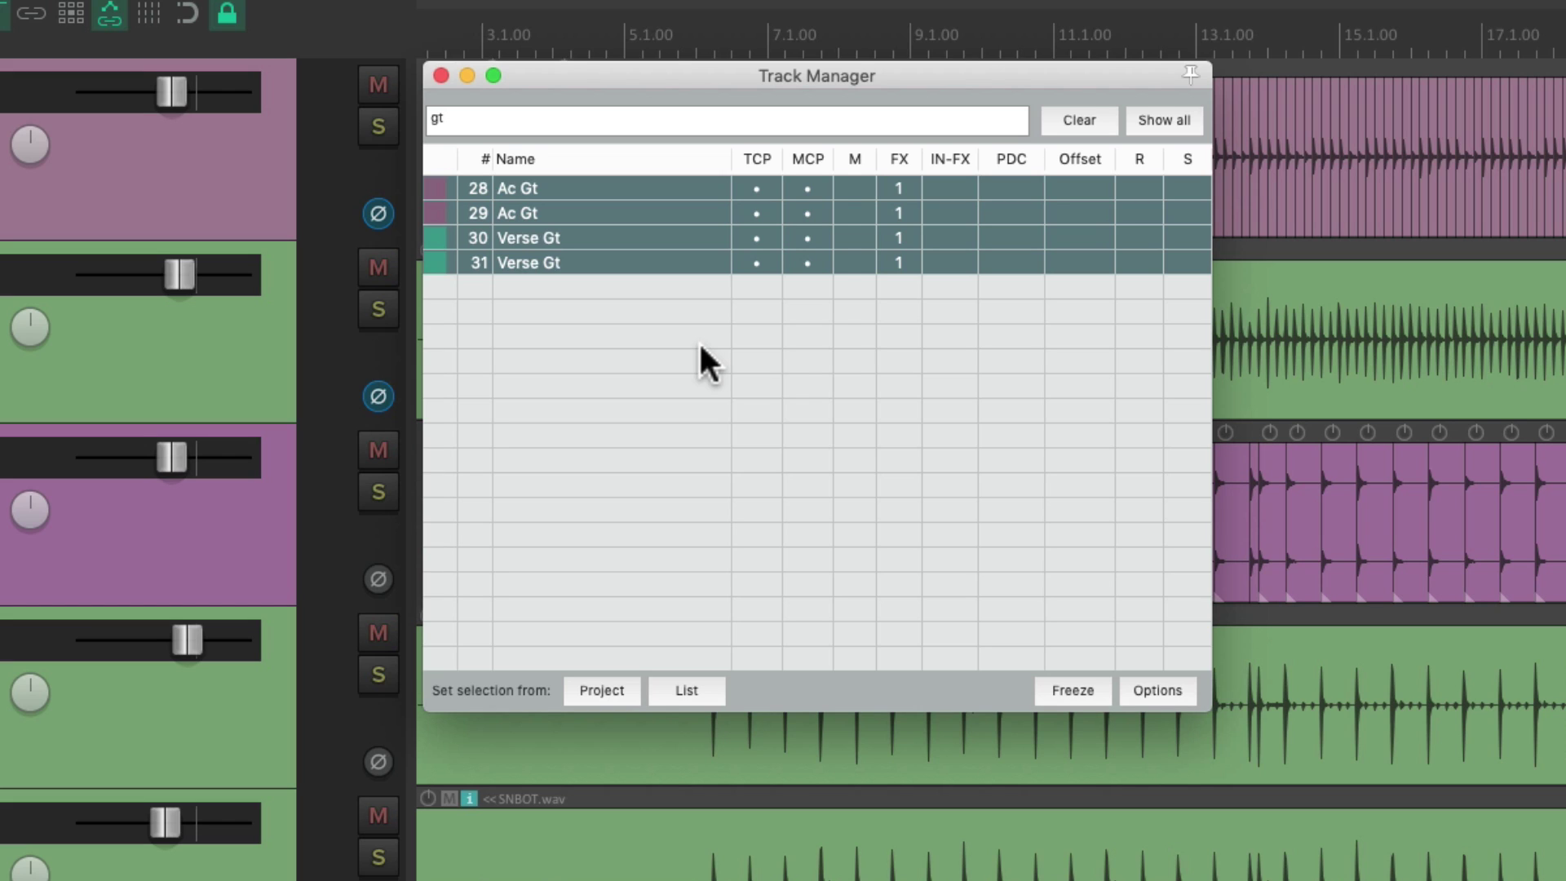
pyautogui.click(1078, 688)
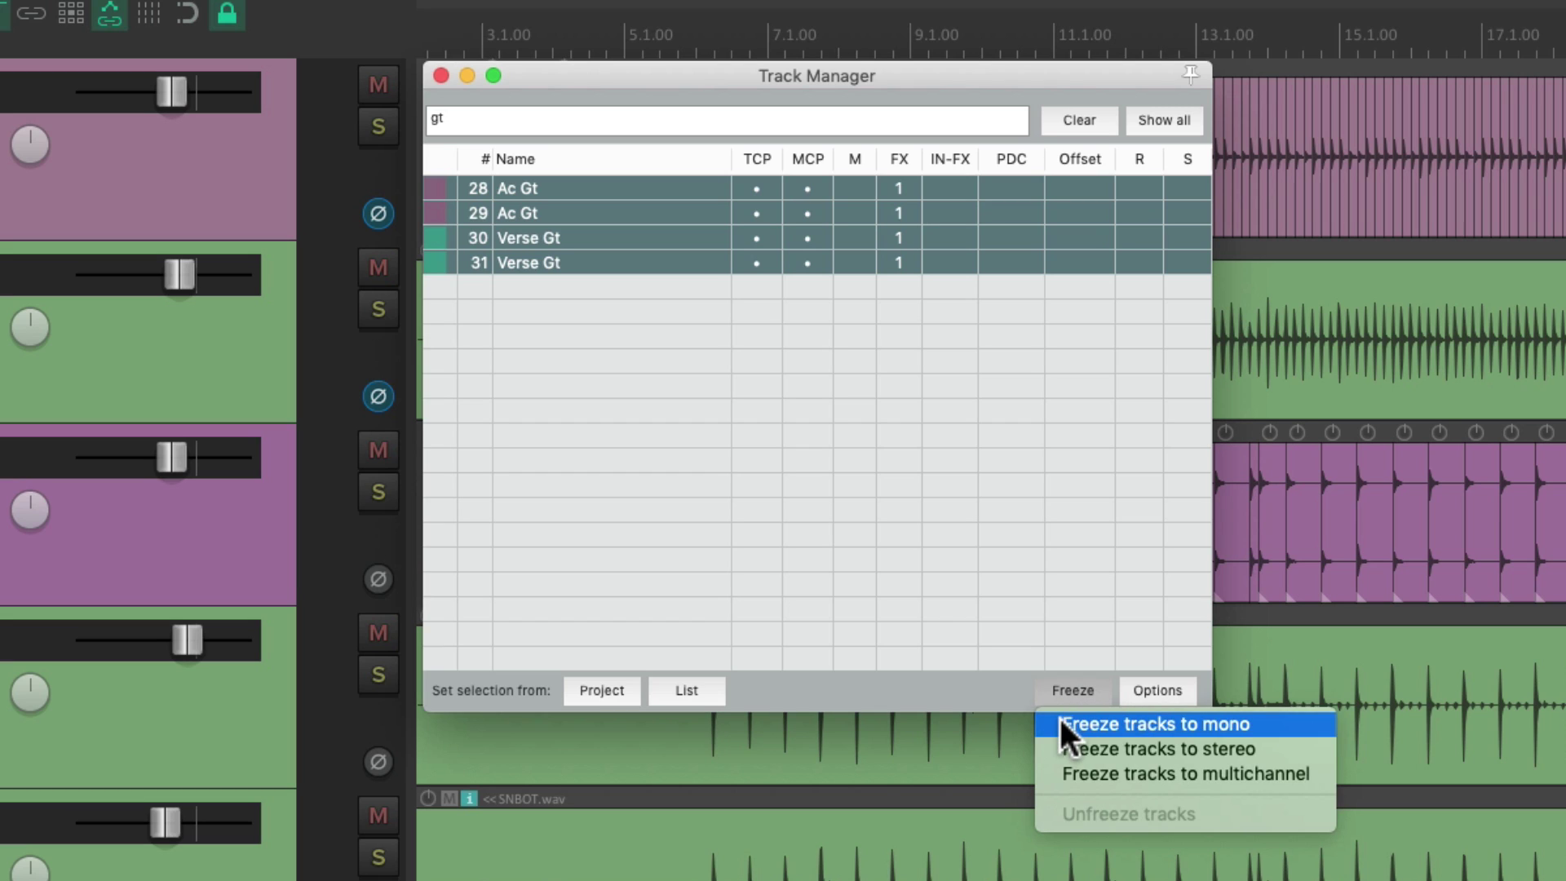
# - Enable Mirror track selection and Scroll to selected track when mirroring selection in Track Manager options
pyautogui.click(1056, 776)
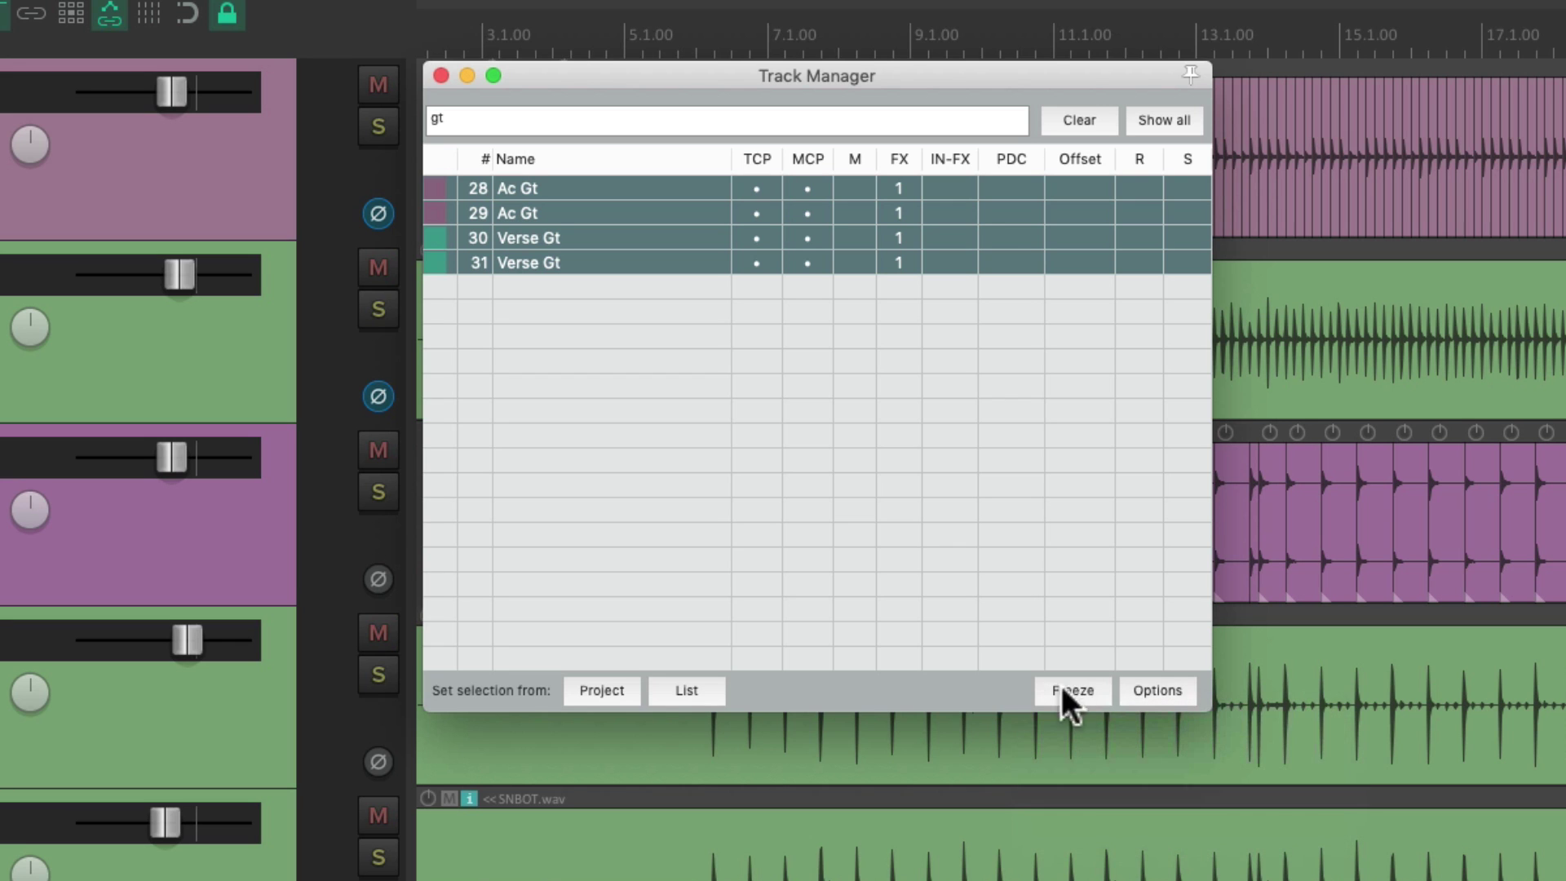
pyautogui.click(1126, 687)
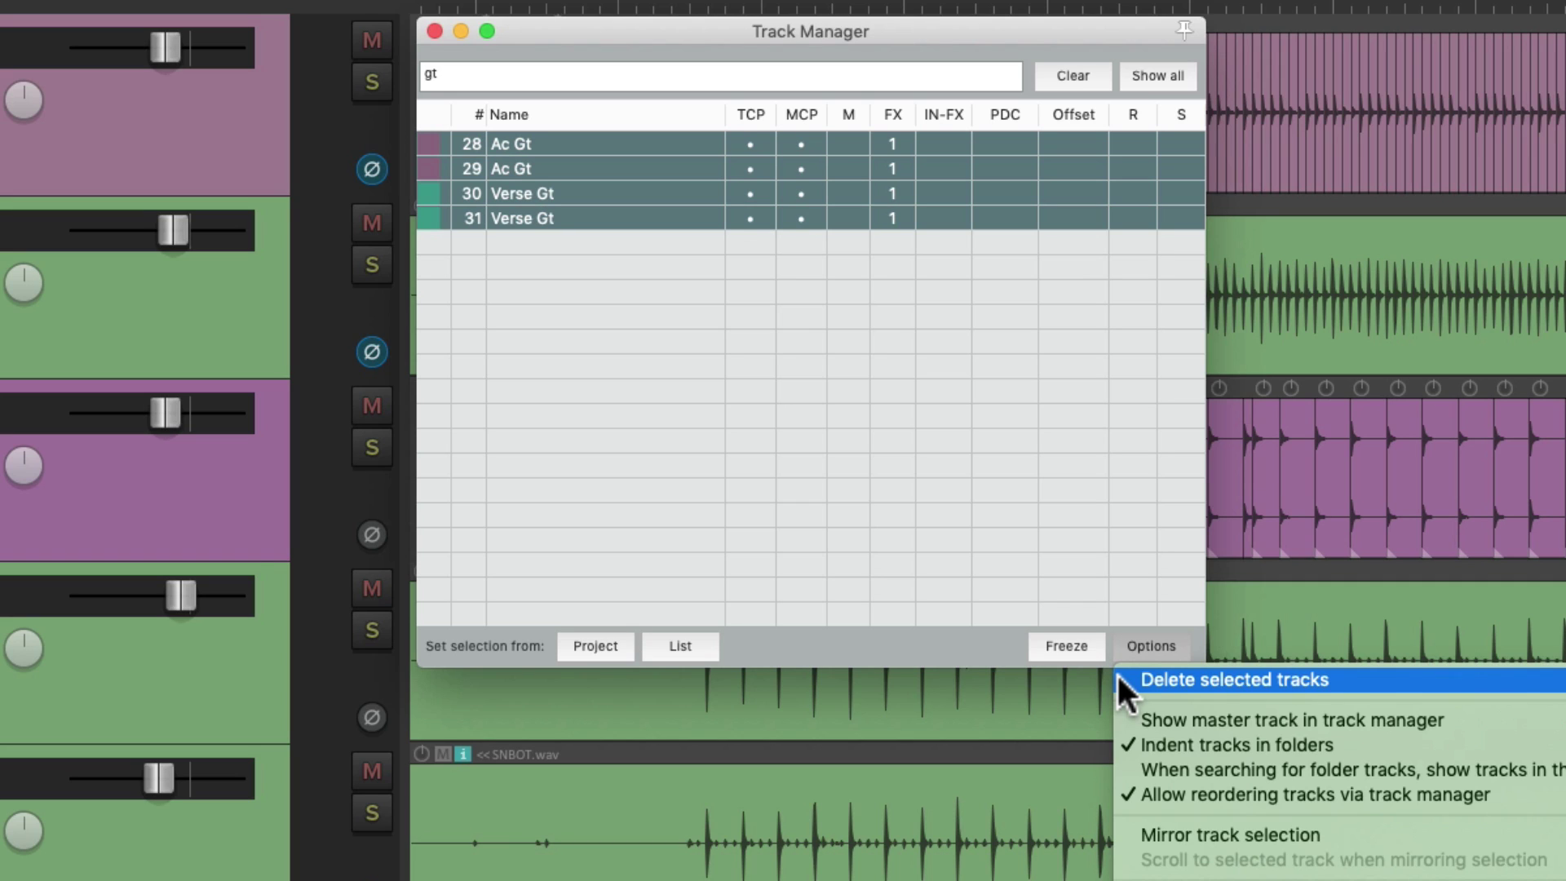
pyautogui.click(1117, 831)
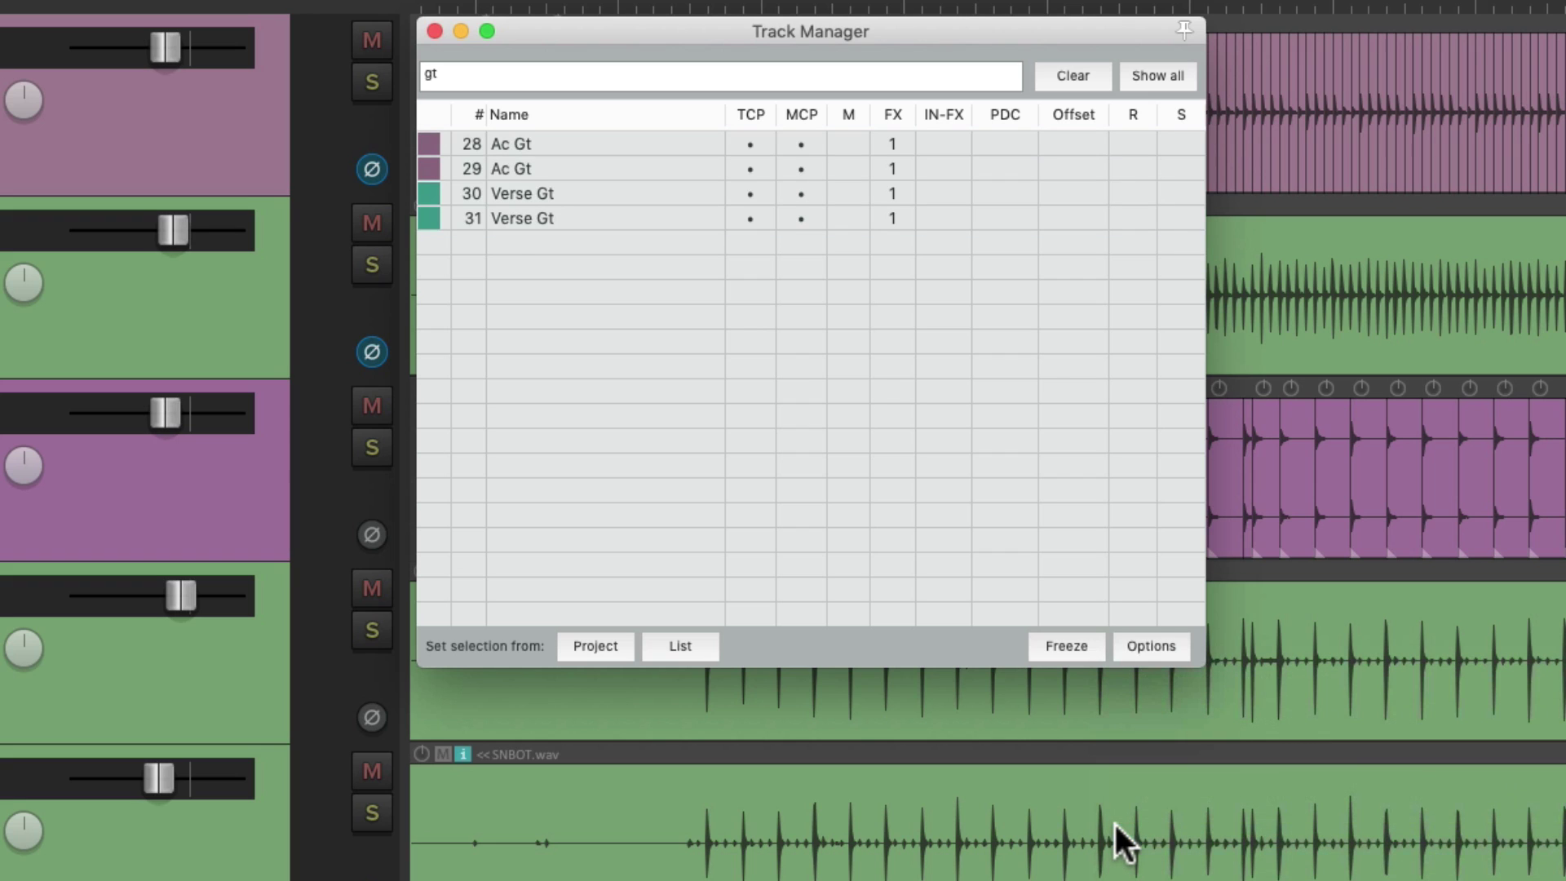
pyautogui.click(1131, 655)
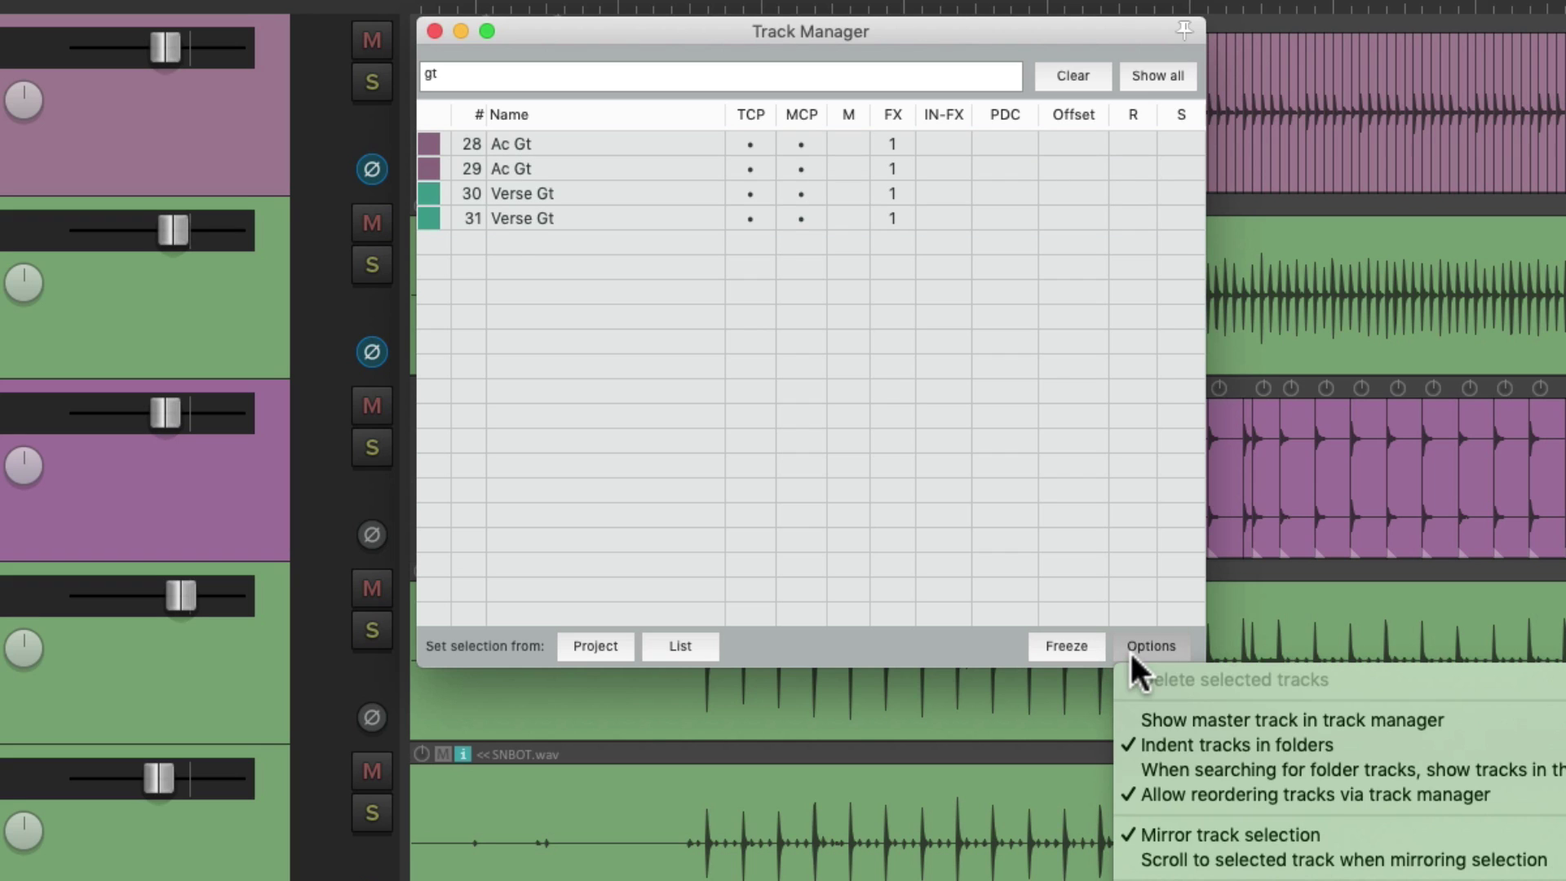
pyautogui.click(1125, 860)
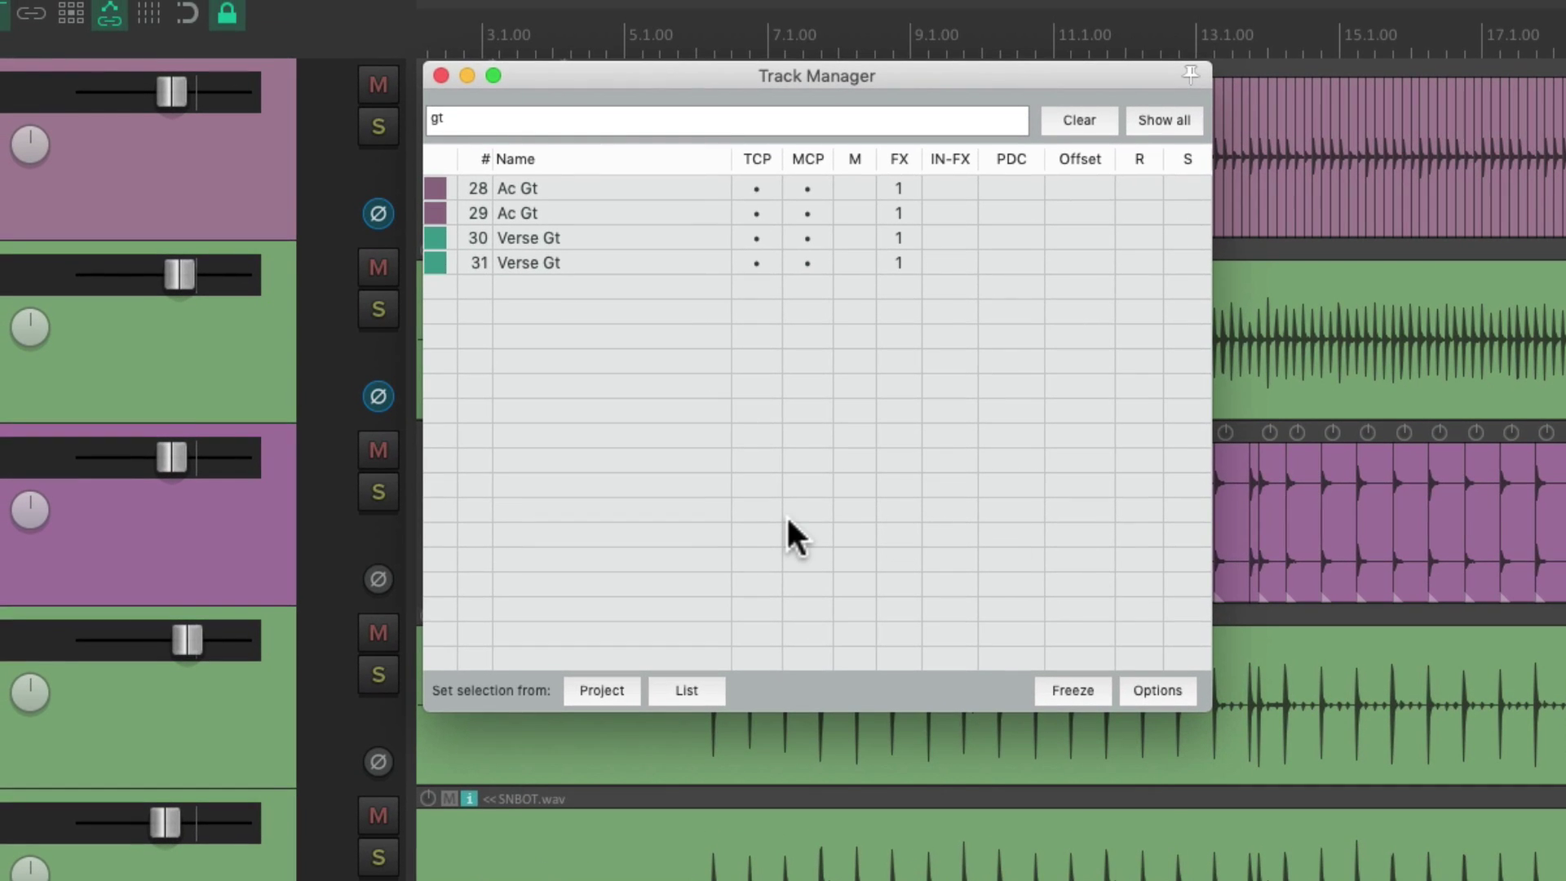
pyautogui.press('Tab')
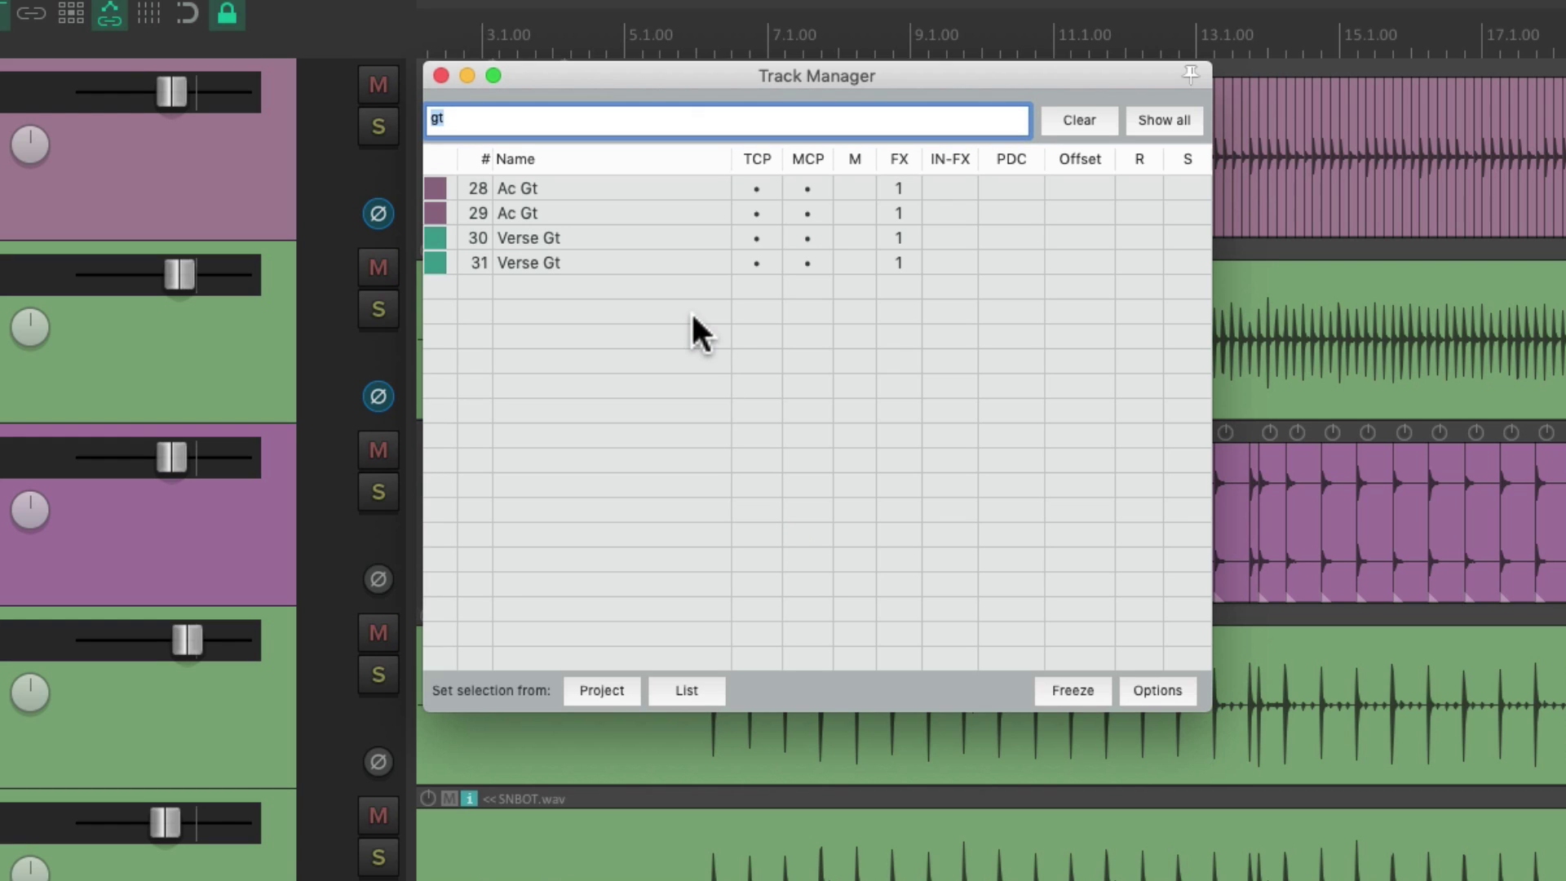
# - Filter the list to 'bk vox', select all twelve Bk Vox tracks, and lower their volume together
pyautogui.write('bk vox')
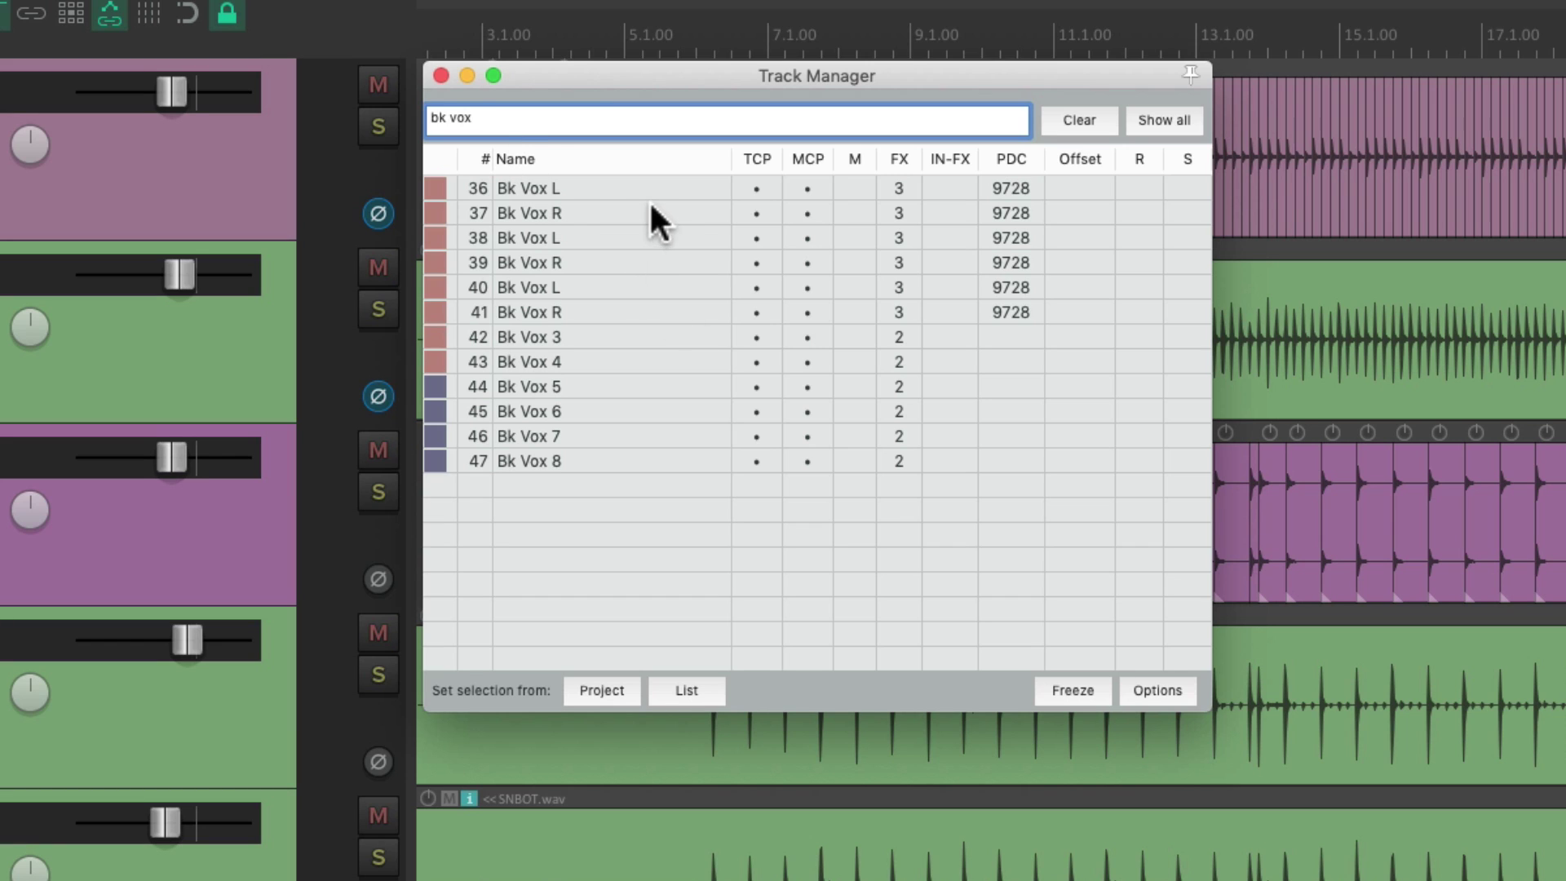
pyautogui.press('Return')
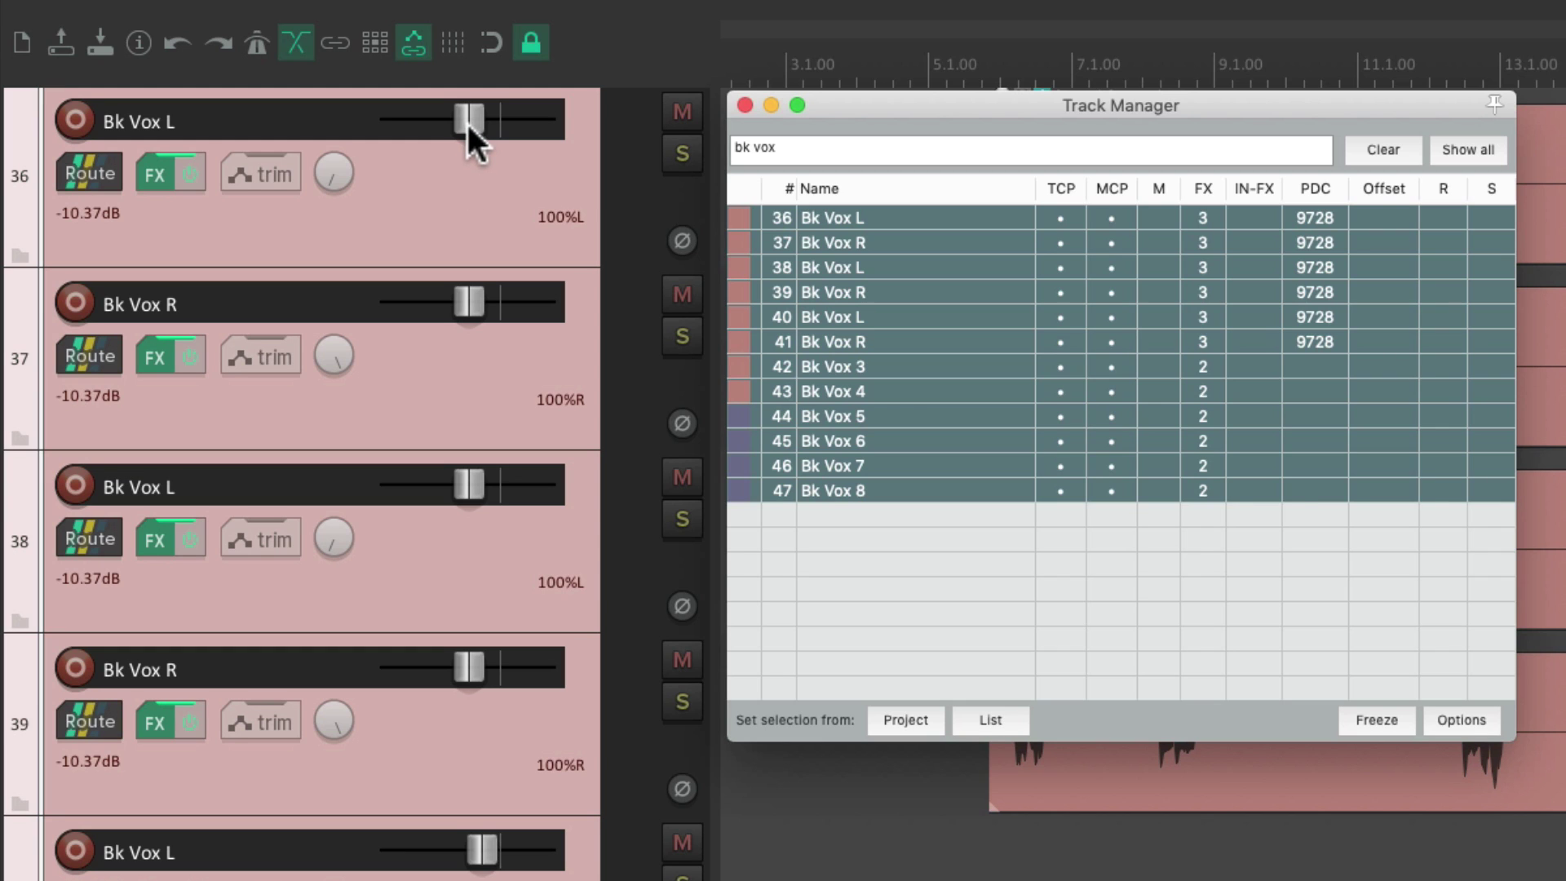
pyautogui.moveTo(467, 124)
pyautogui.mouseDown()
pyautogui.moveTo(413, 137)
pyautogui.moveTo(465, 135)
pyautogui.mouseUp()
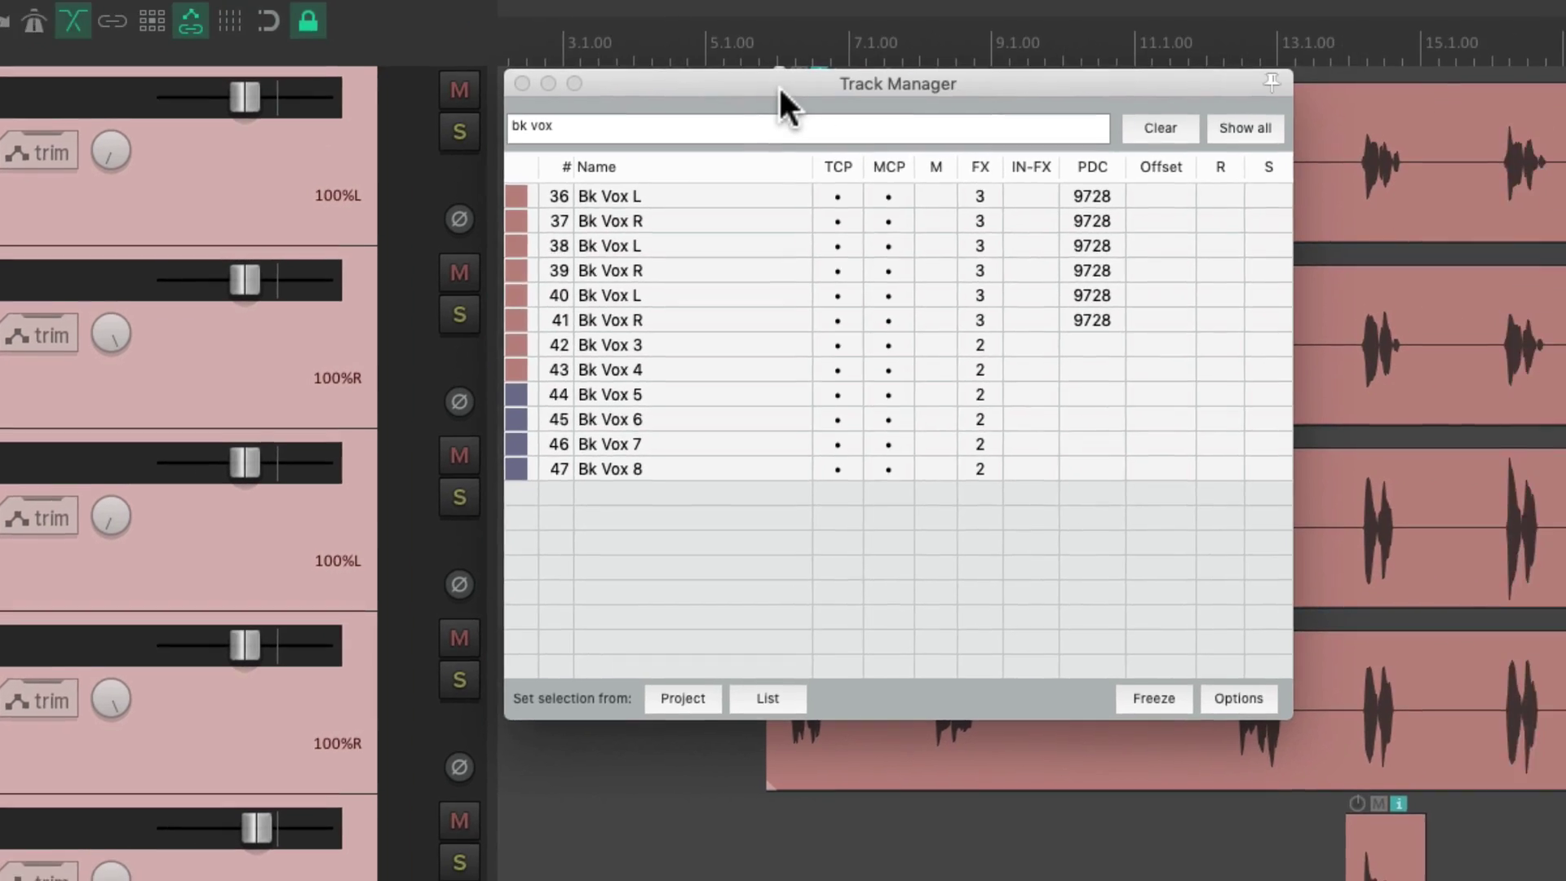
# - Solo and unsolo, then mute and unmute, all twelve Bk Vox tracks at once
pyautogui.click(1001, 106)
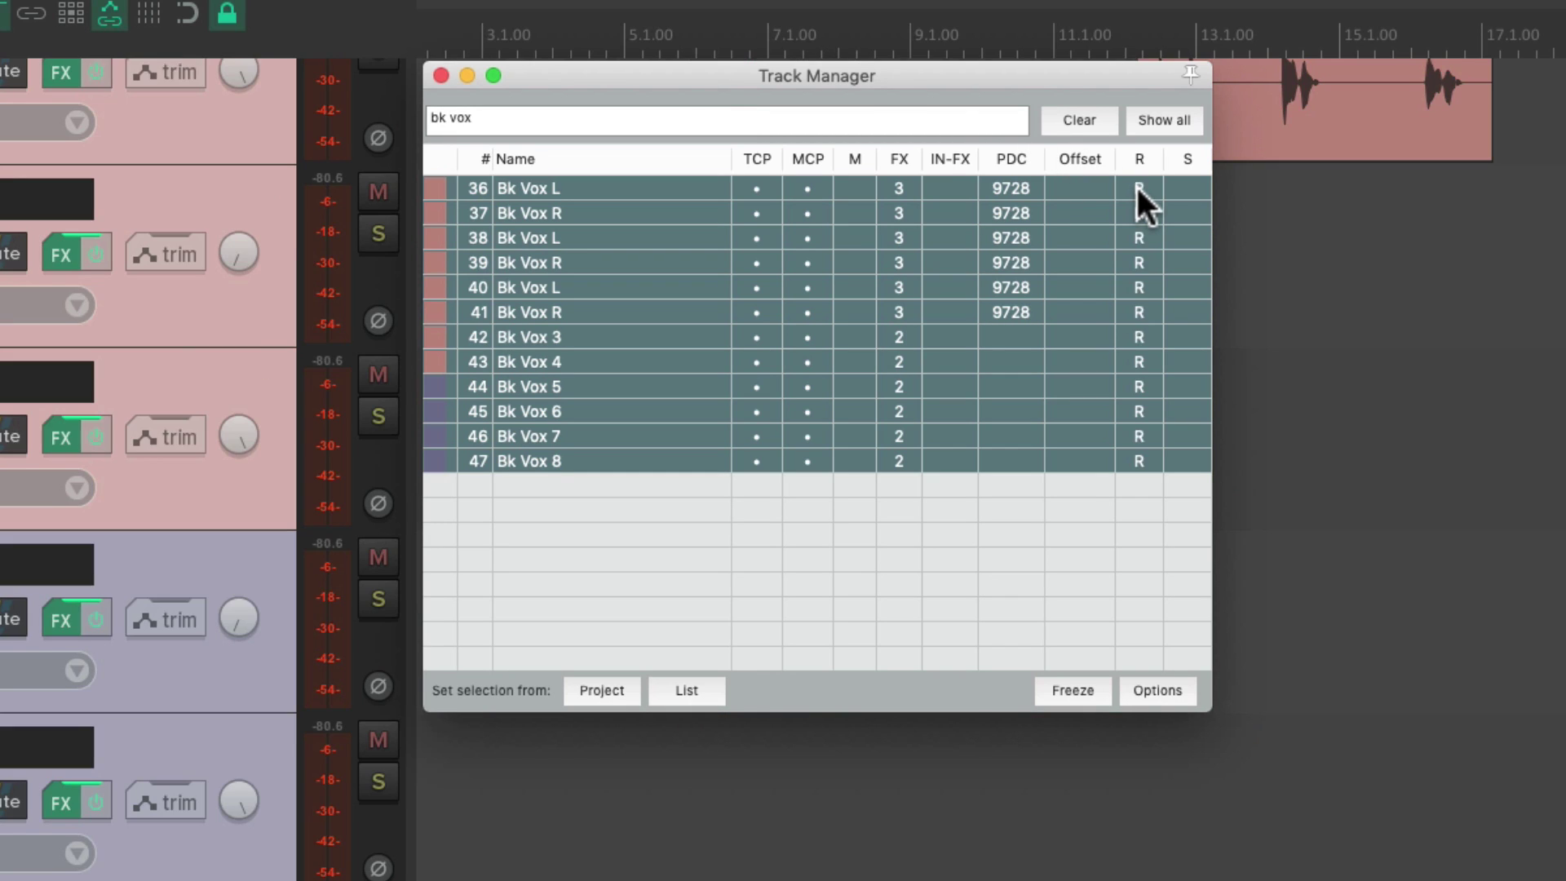
pyautogui.click(1181, 188)
pyautogui.click(1181, 188)
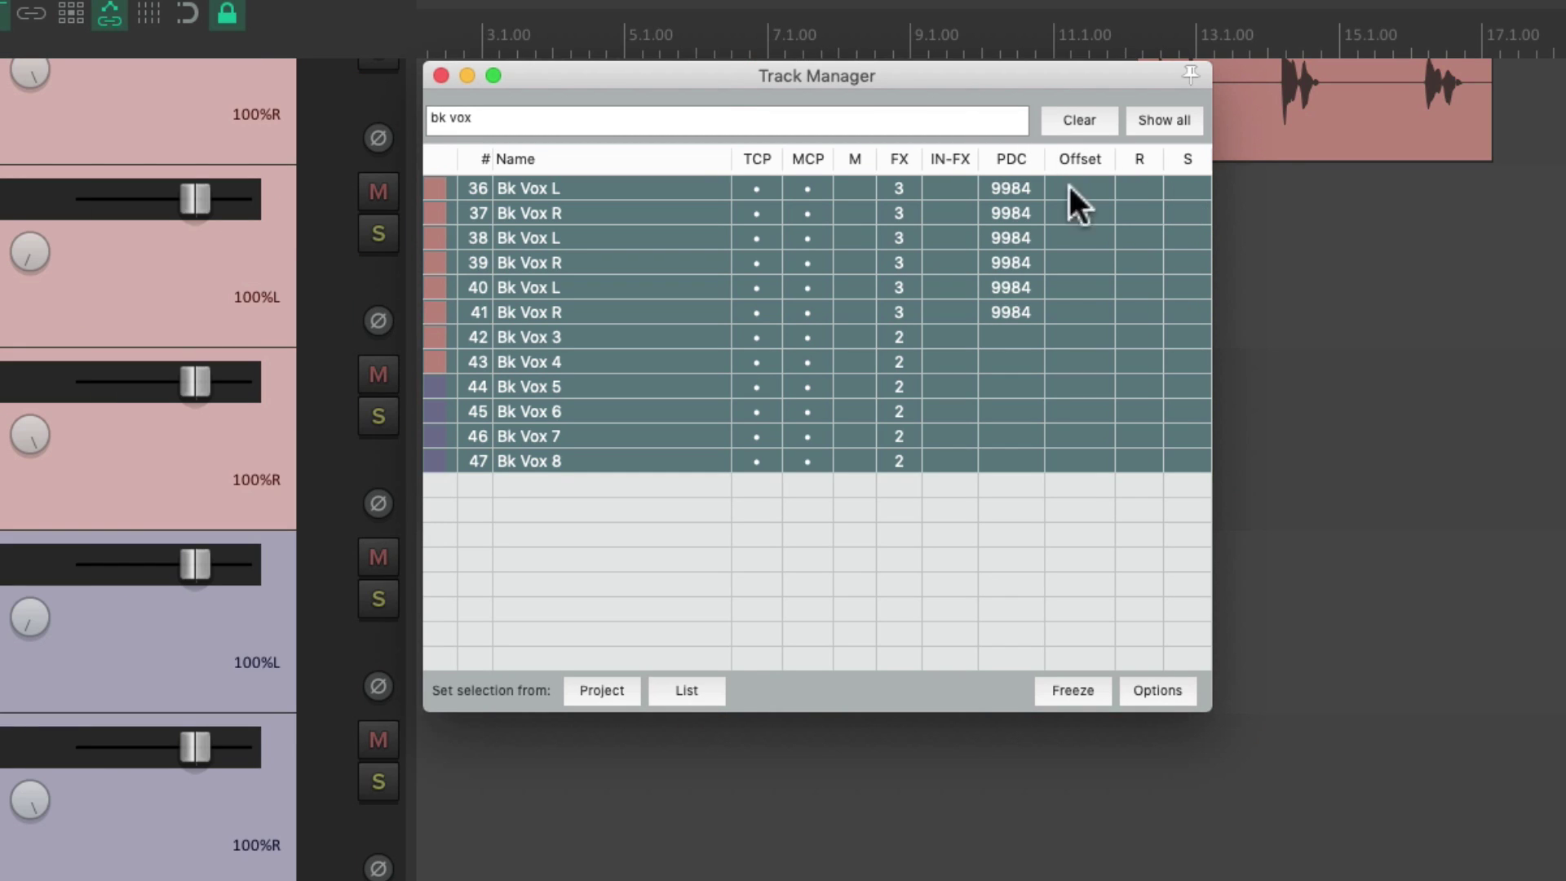
pyautogui.click(853, 188)
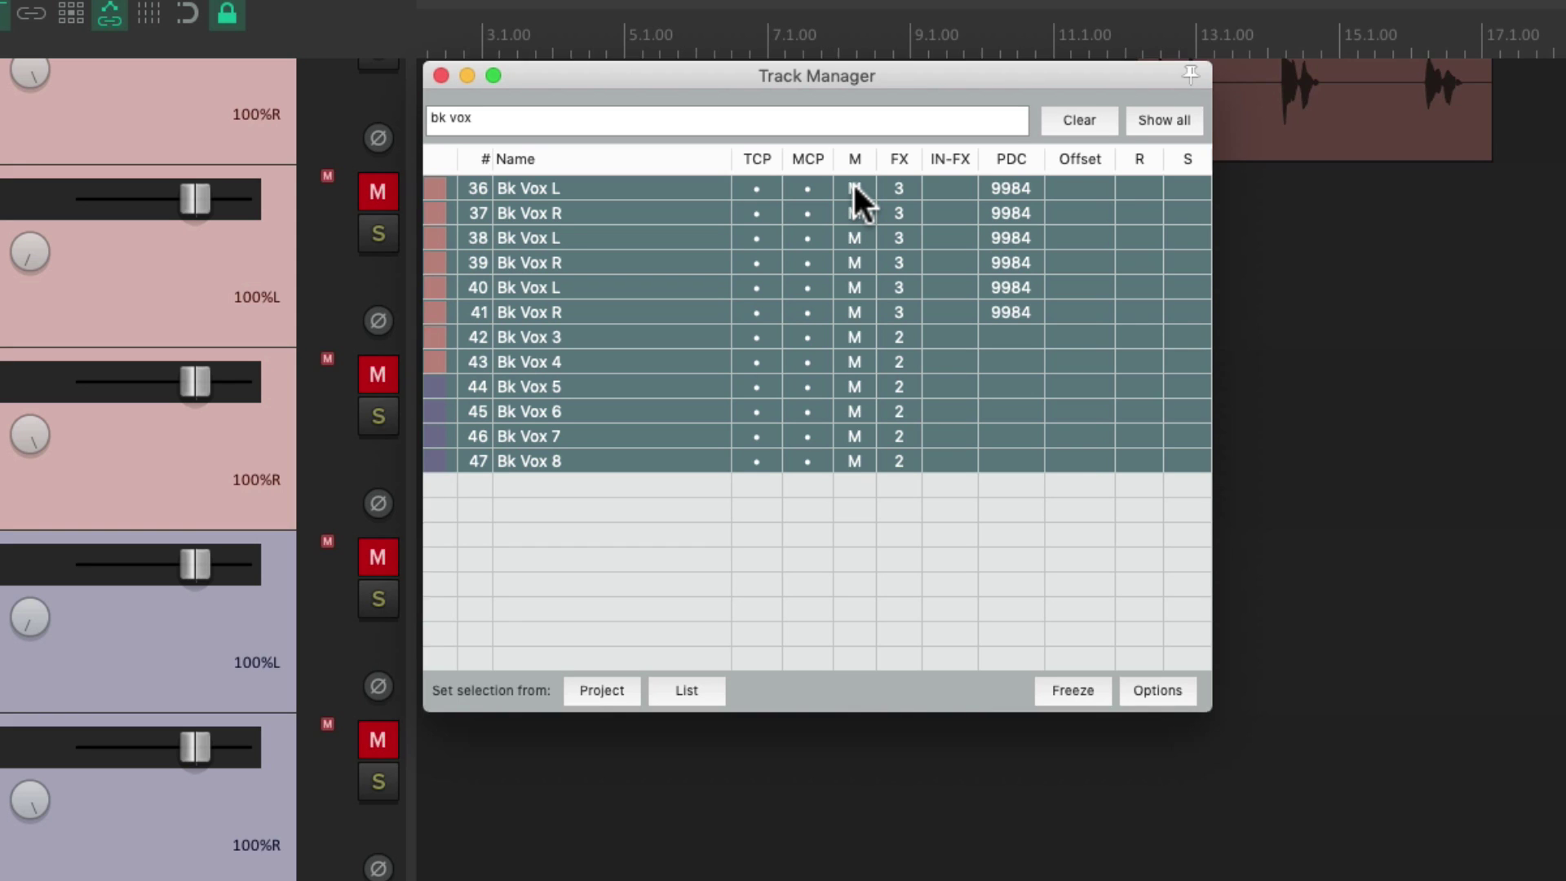
pyautogui.click(854, 186)
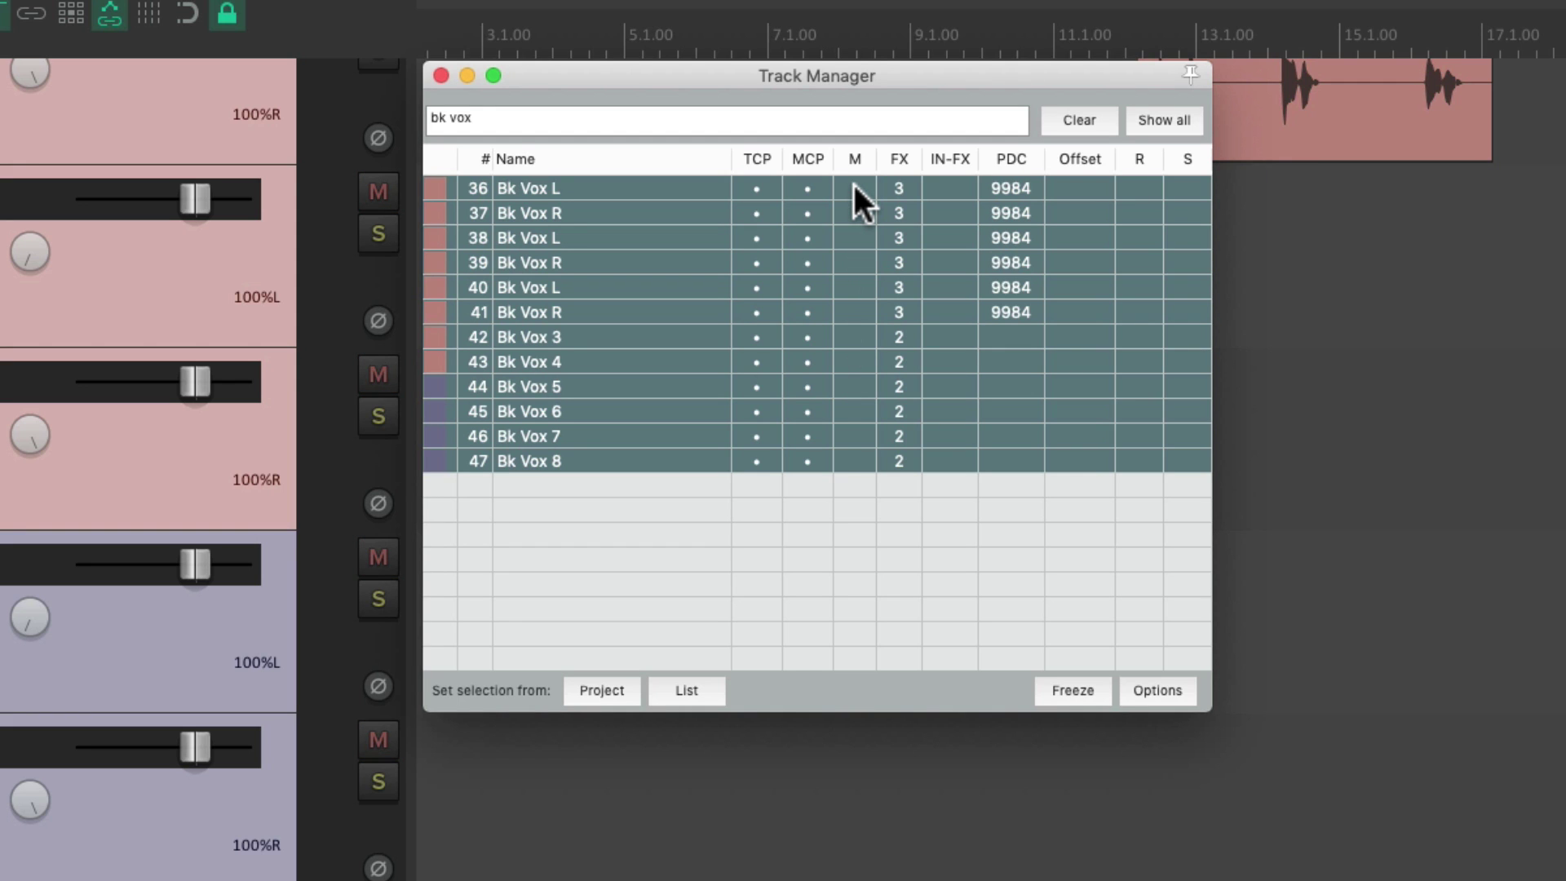
# - With the 'vocal' filter and Lead Vocal selected, enable 'Hide filtered-out tracks in TCP'
pyautogui.write('vocal')
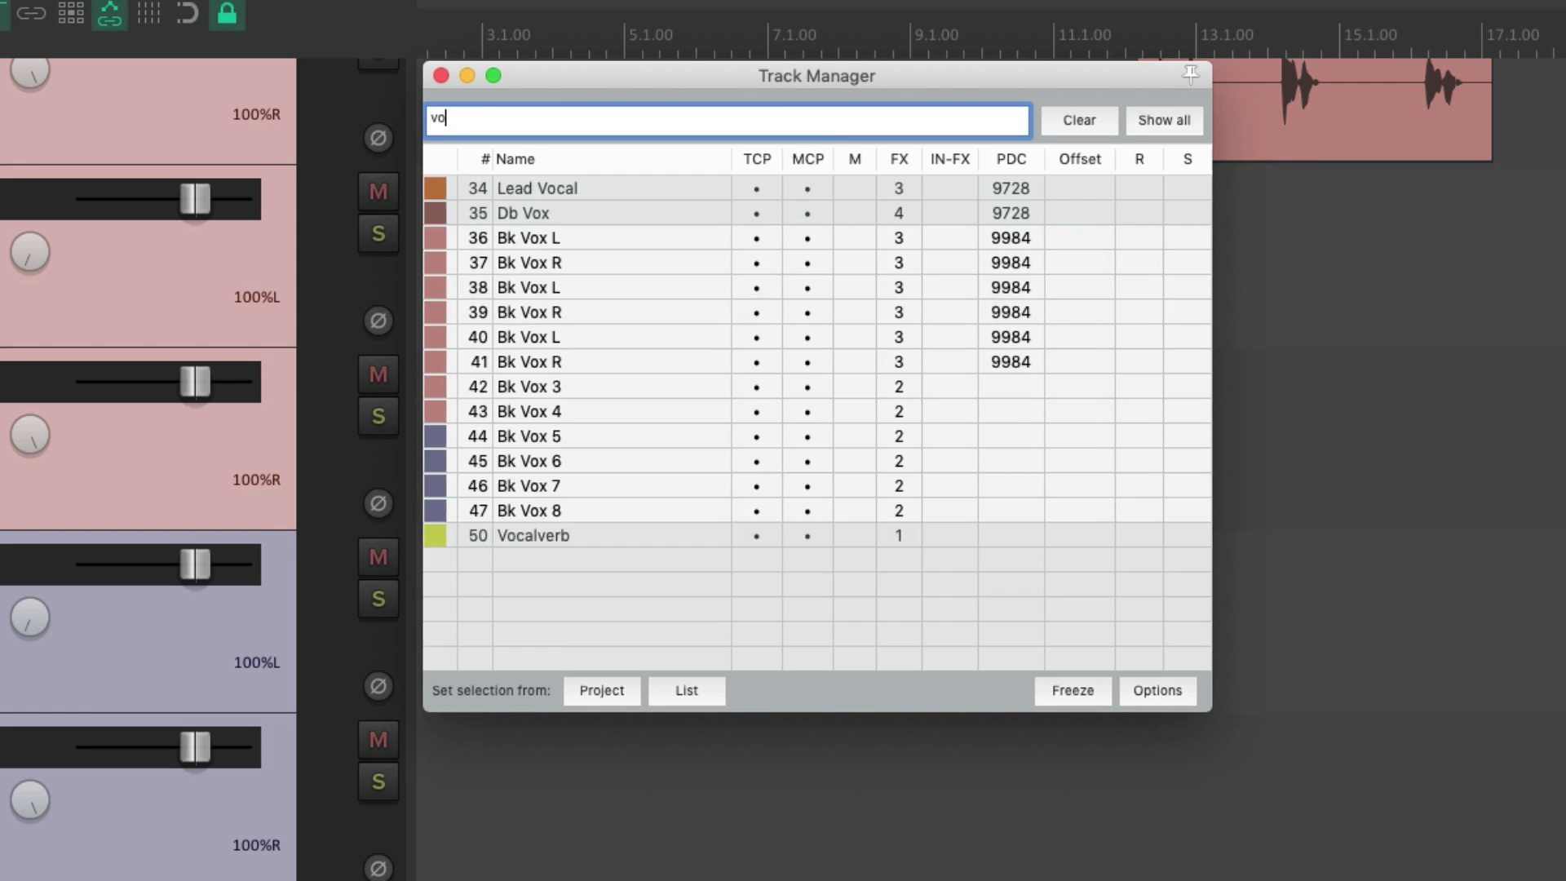
pyautogui.click(662, 187)
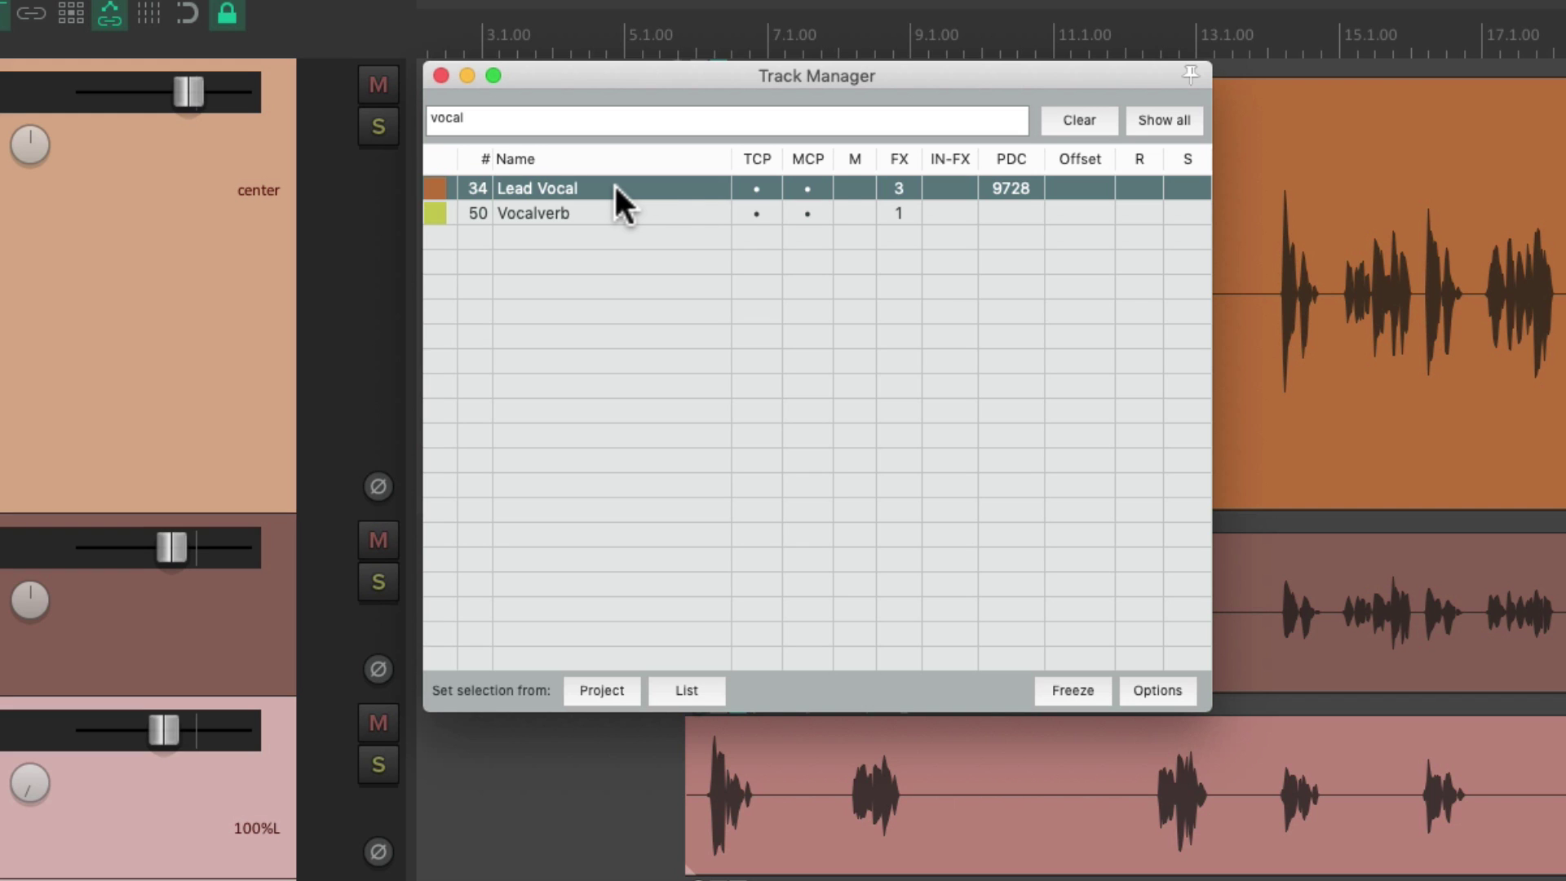
pyautogui.click(1150, 691)
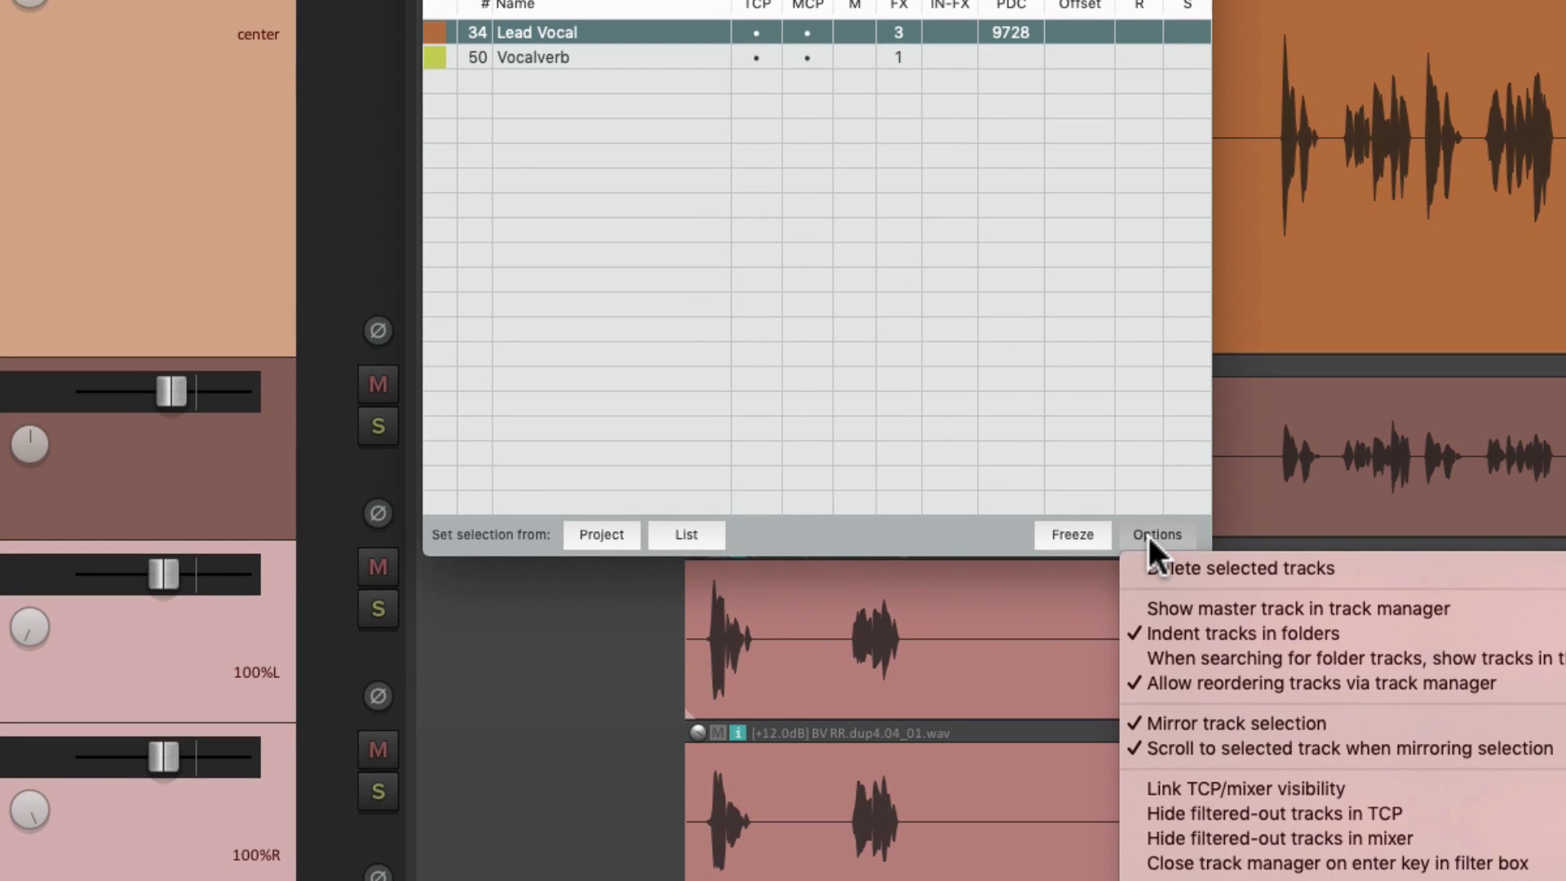
pyautogui.click(1142, 818)
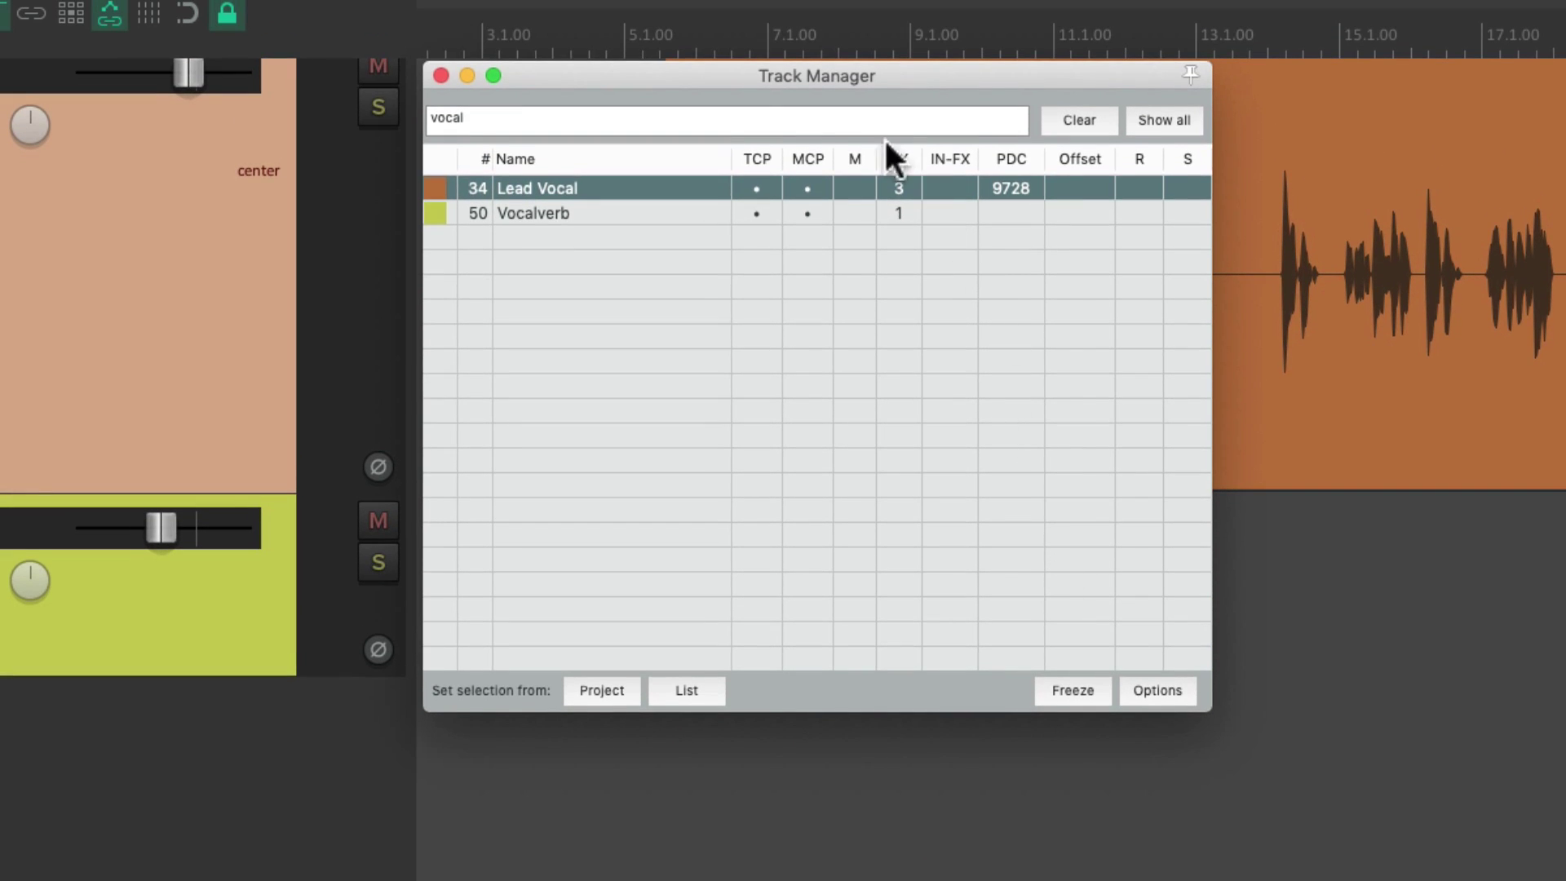
# - Retype the name filter as 'bk vox', then 'gt', then 'vocal'
pyautogui.click(830, 122)
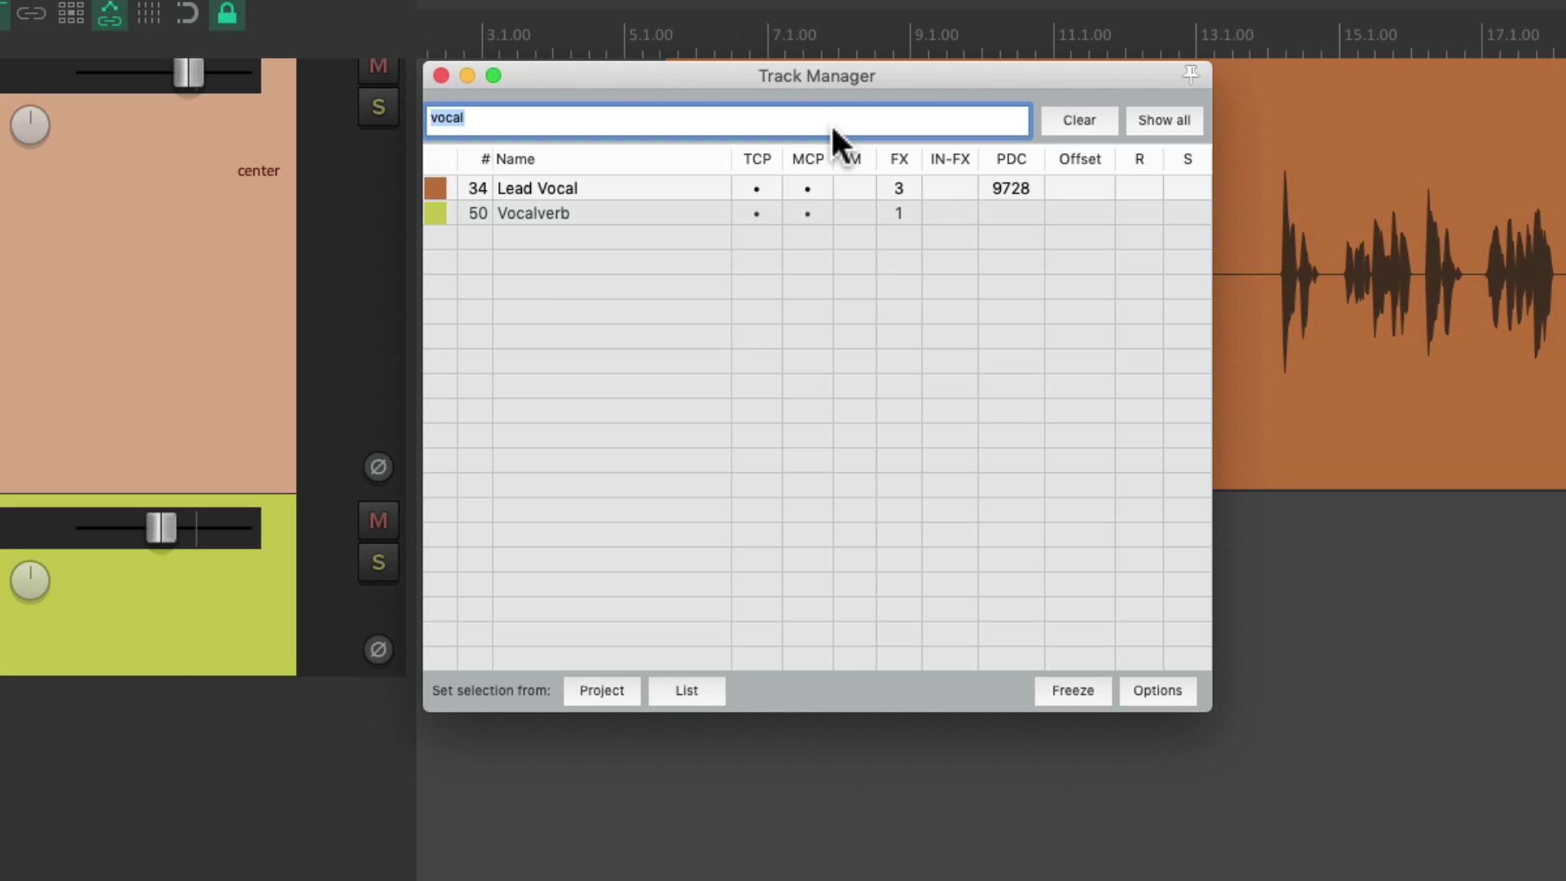
pyautogui.write('bk vox')
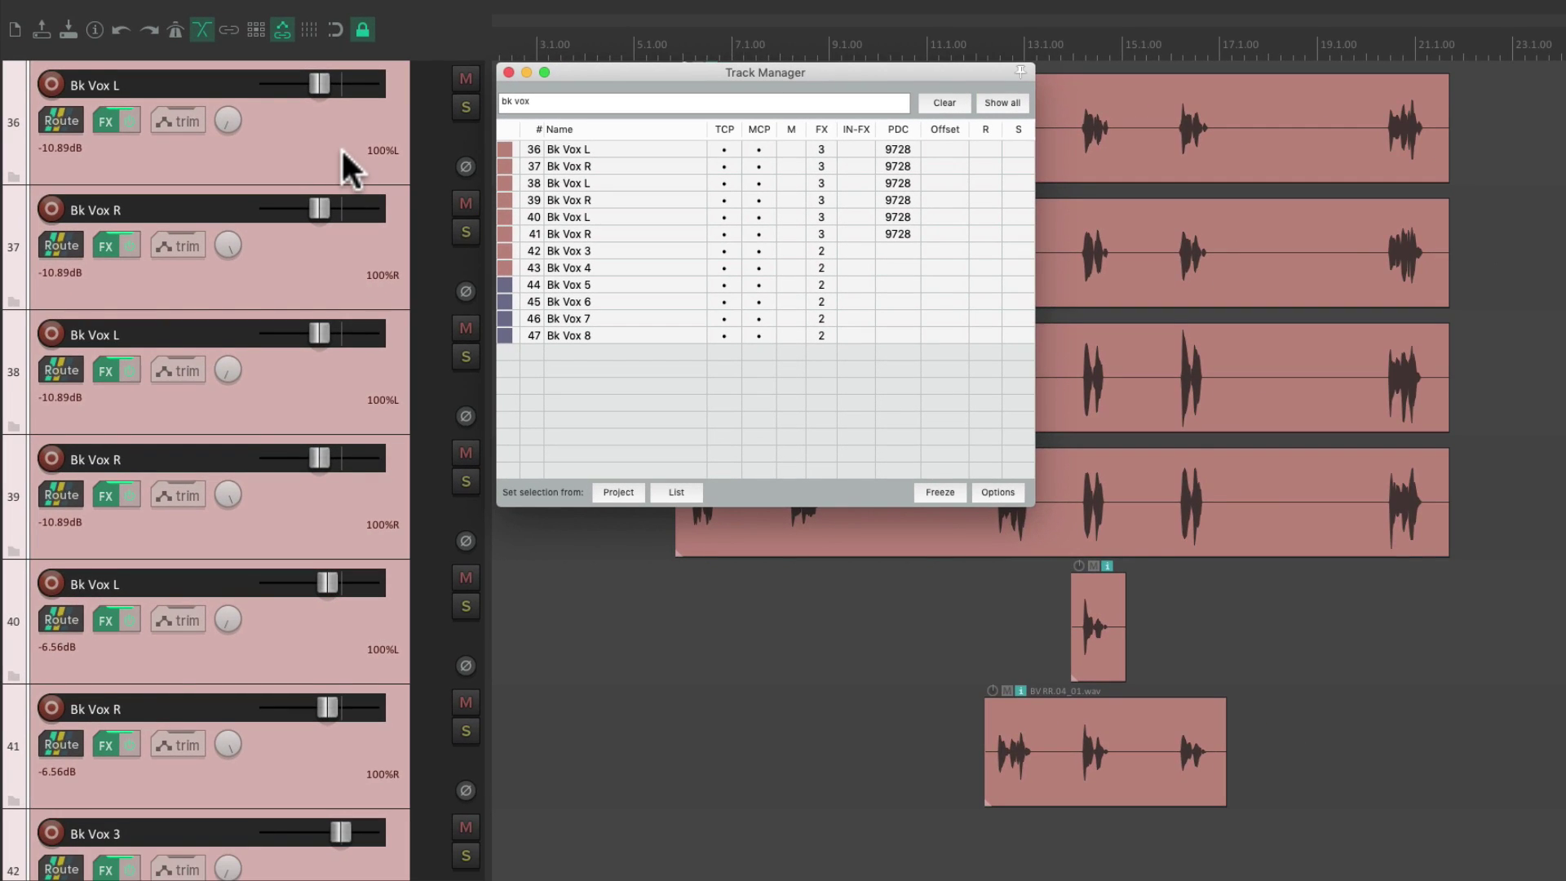
pyautogui.scroll(-5, 341, 149)
pyautogui.scroll(5, 341, 149)
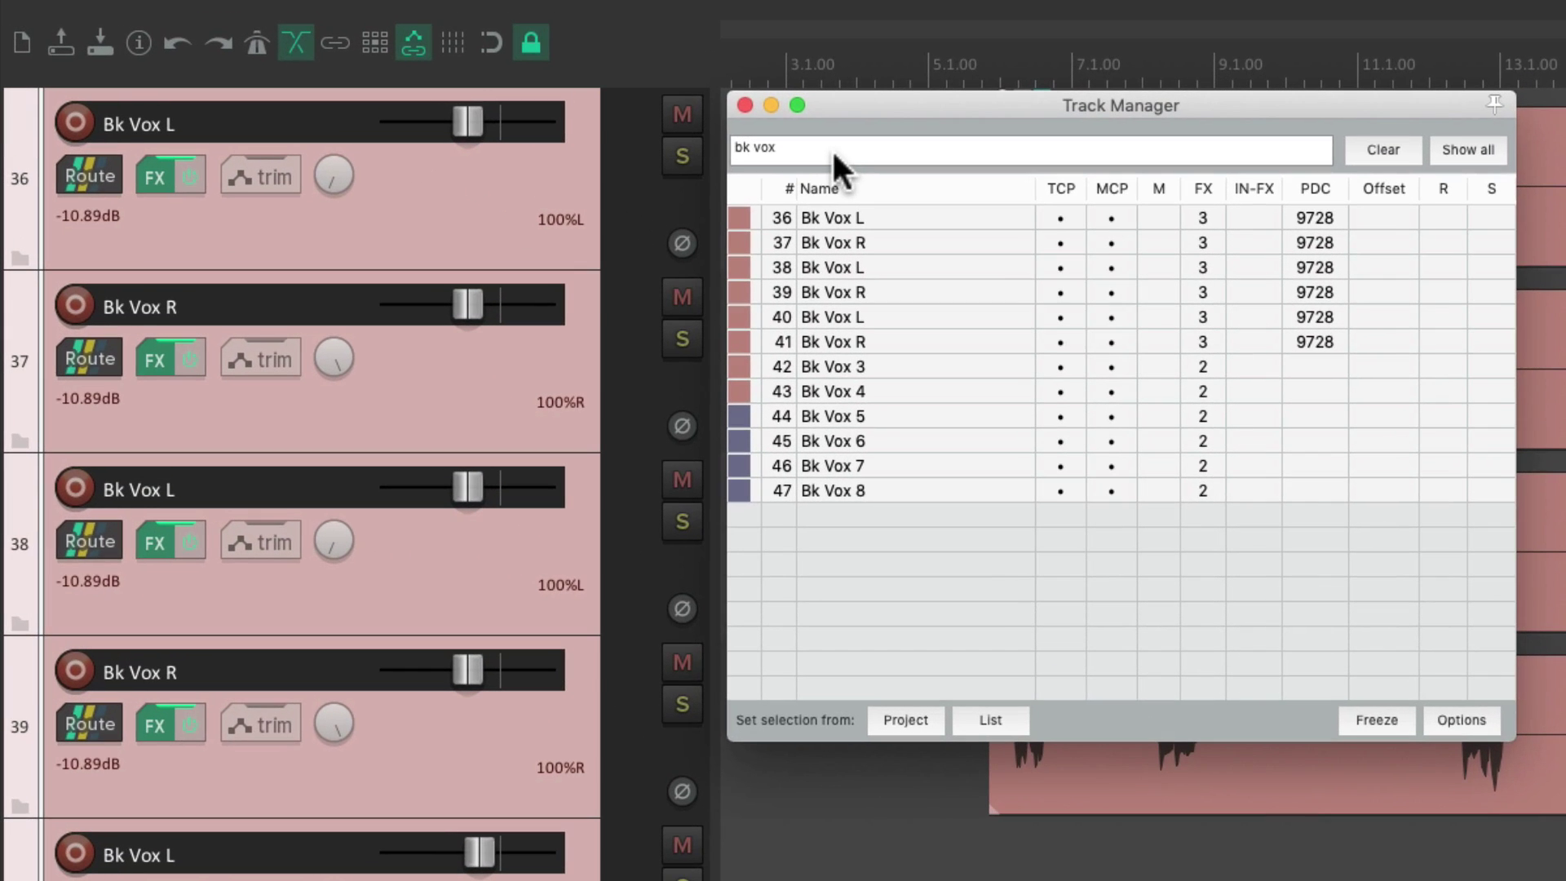
pyautogui.click(583, 104)
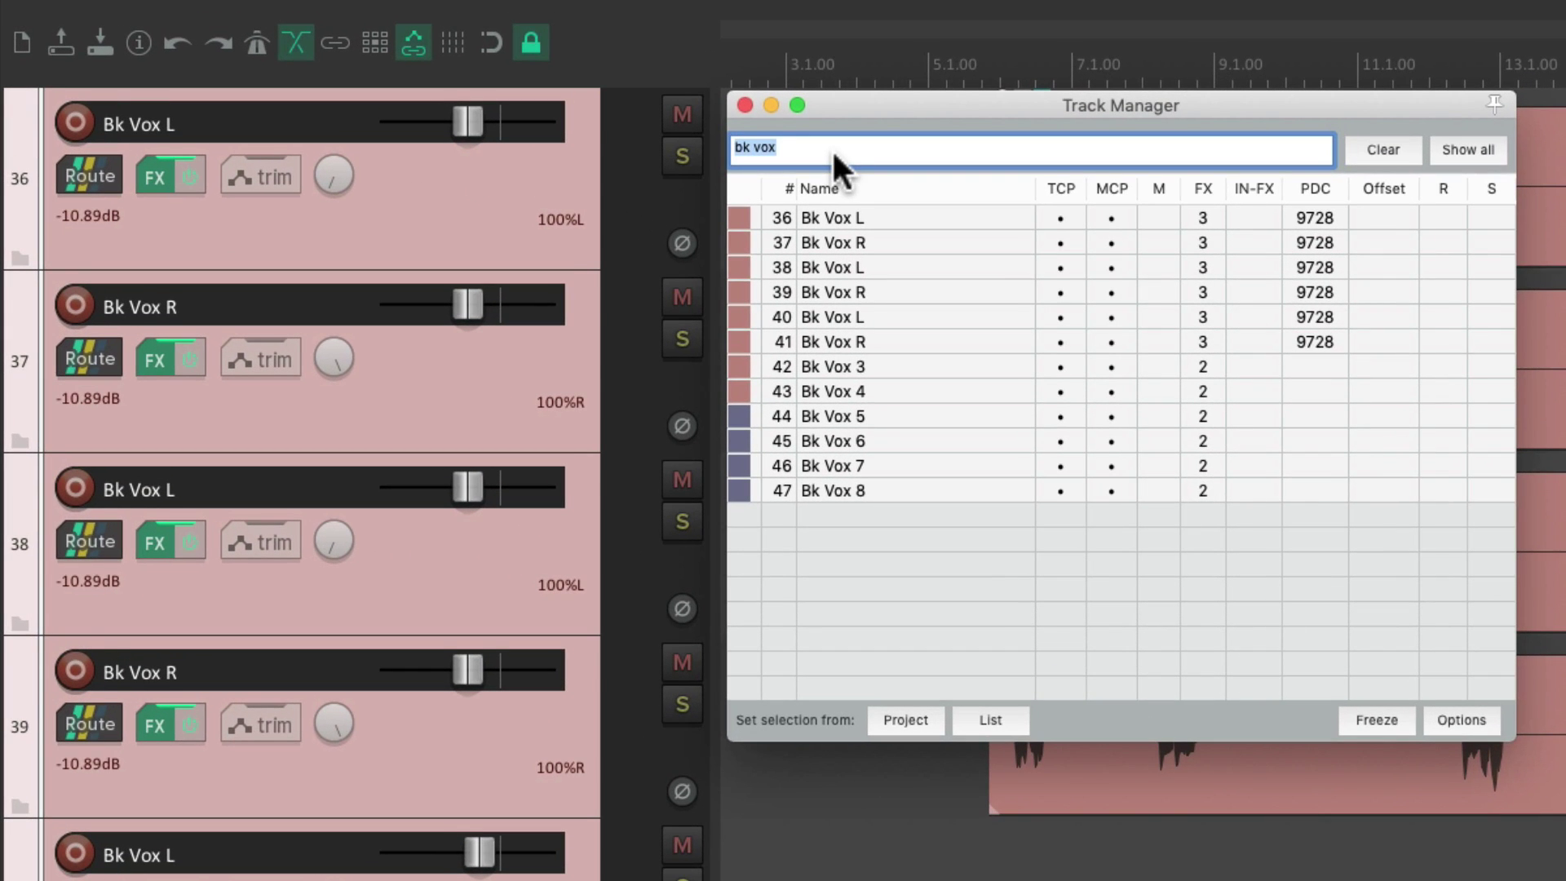
pyautogui.write('gt')
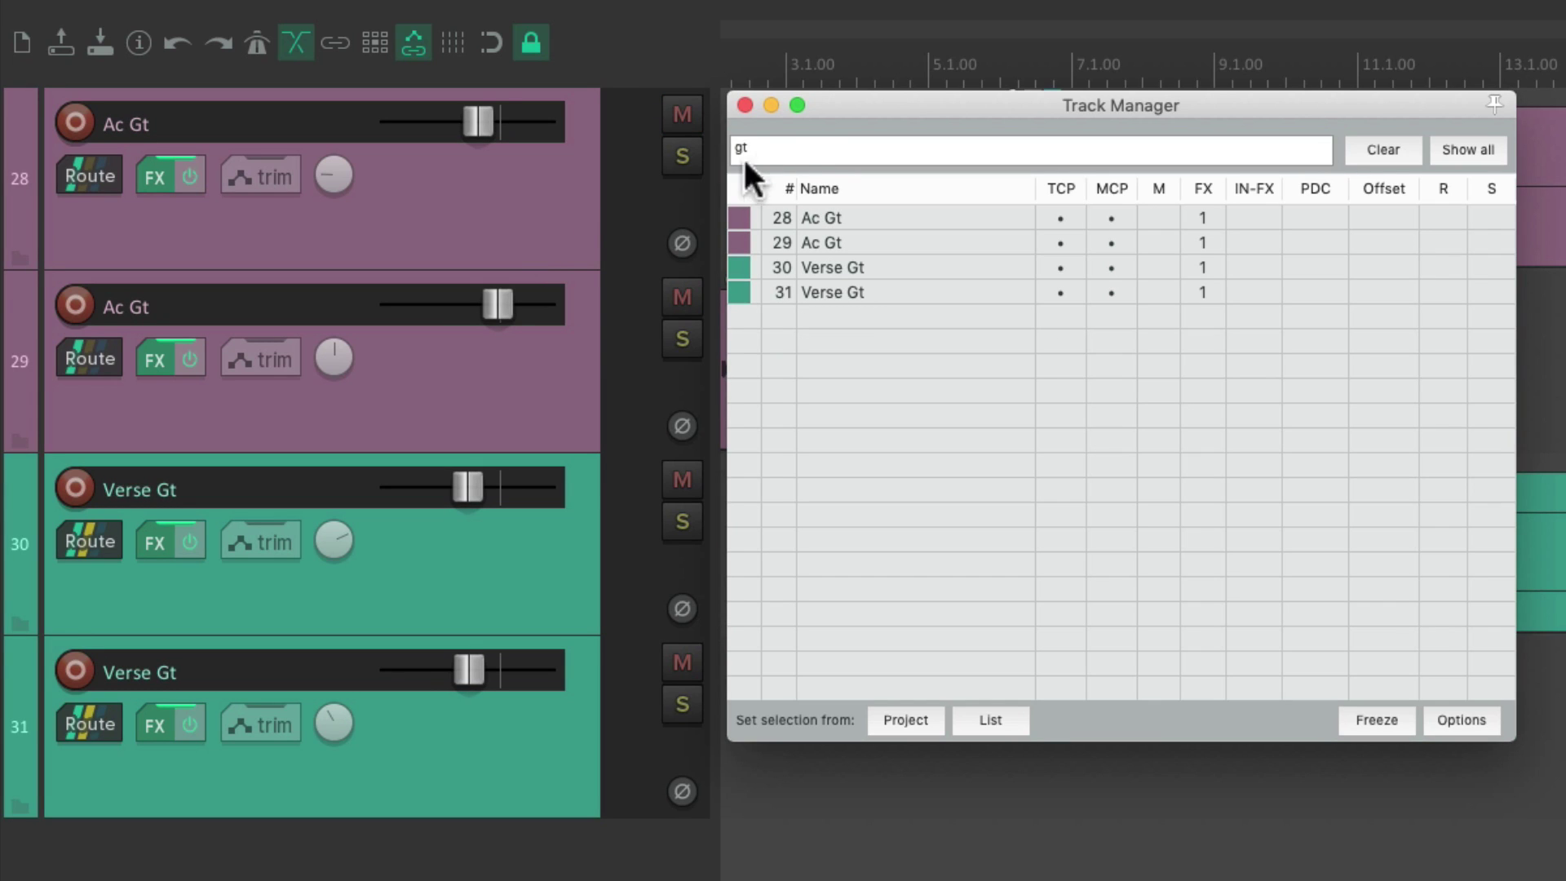
pyautogui.click(818, 146)
pyautogui.write('vocal')
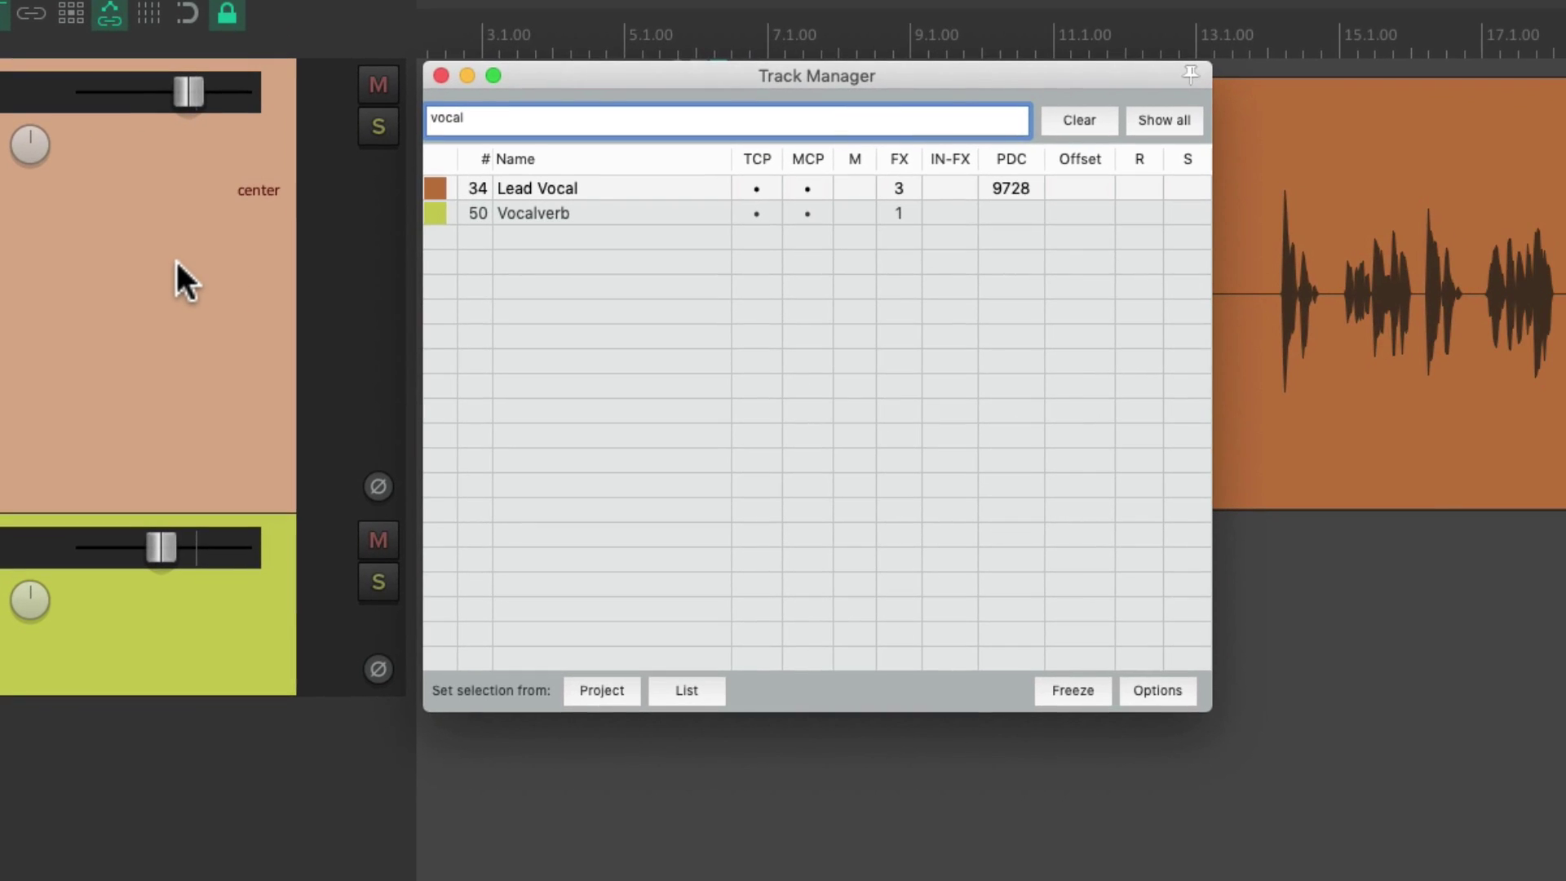
# - Enable 'Hide filtered-out tracks in mixer' and show the Mixer window with Ctrl+M
pyautogui.click(1070, 474)
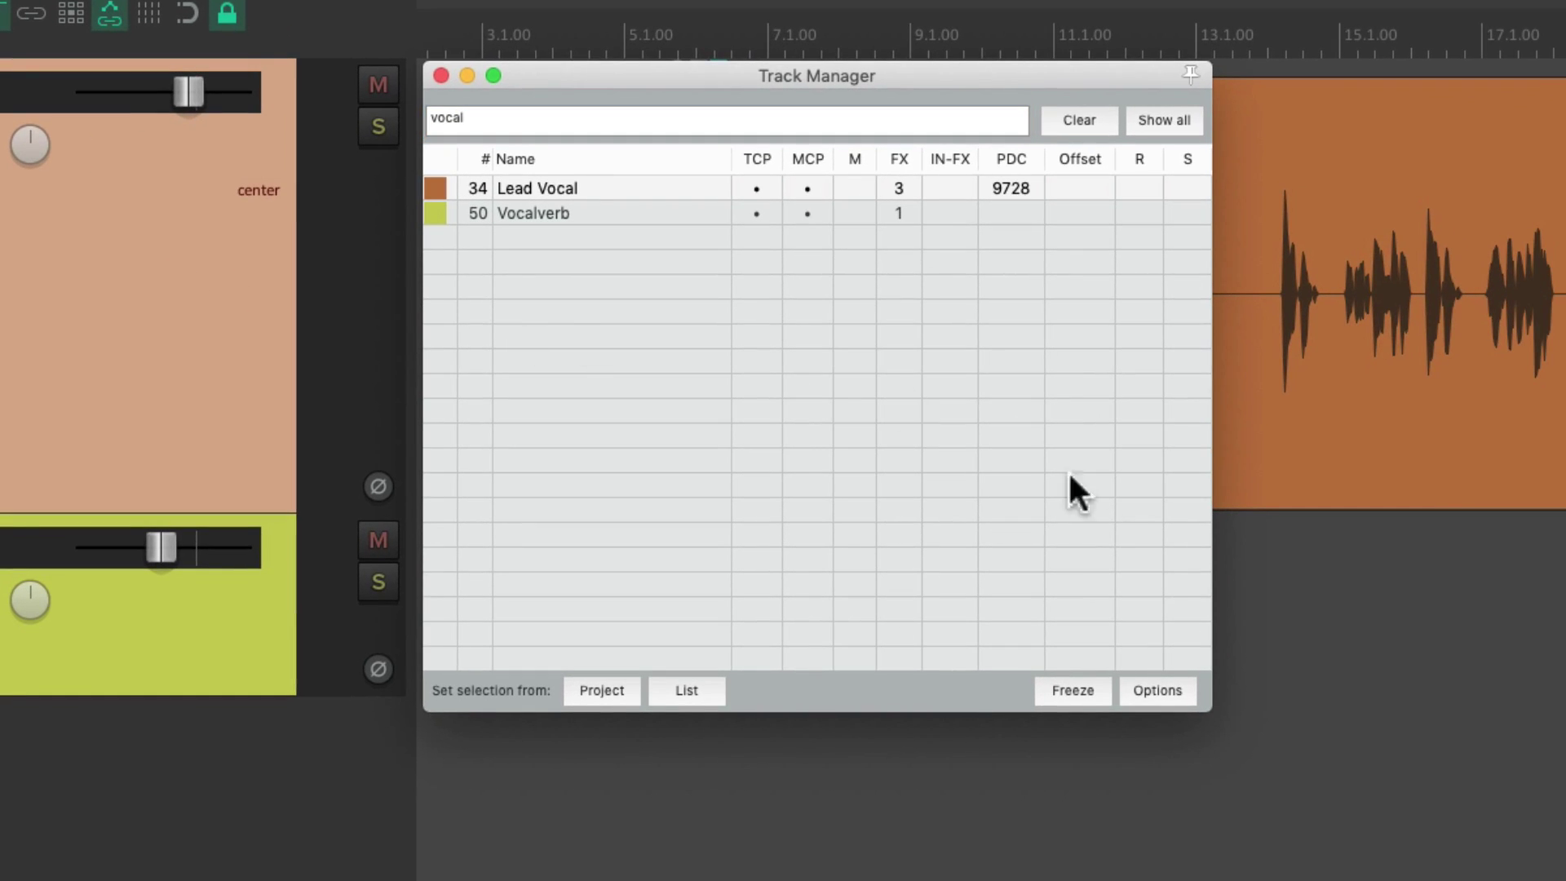
pyautogui.click(1142, 690)
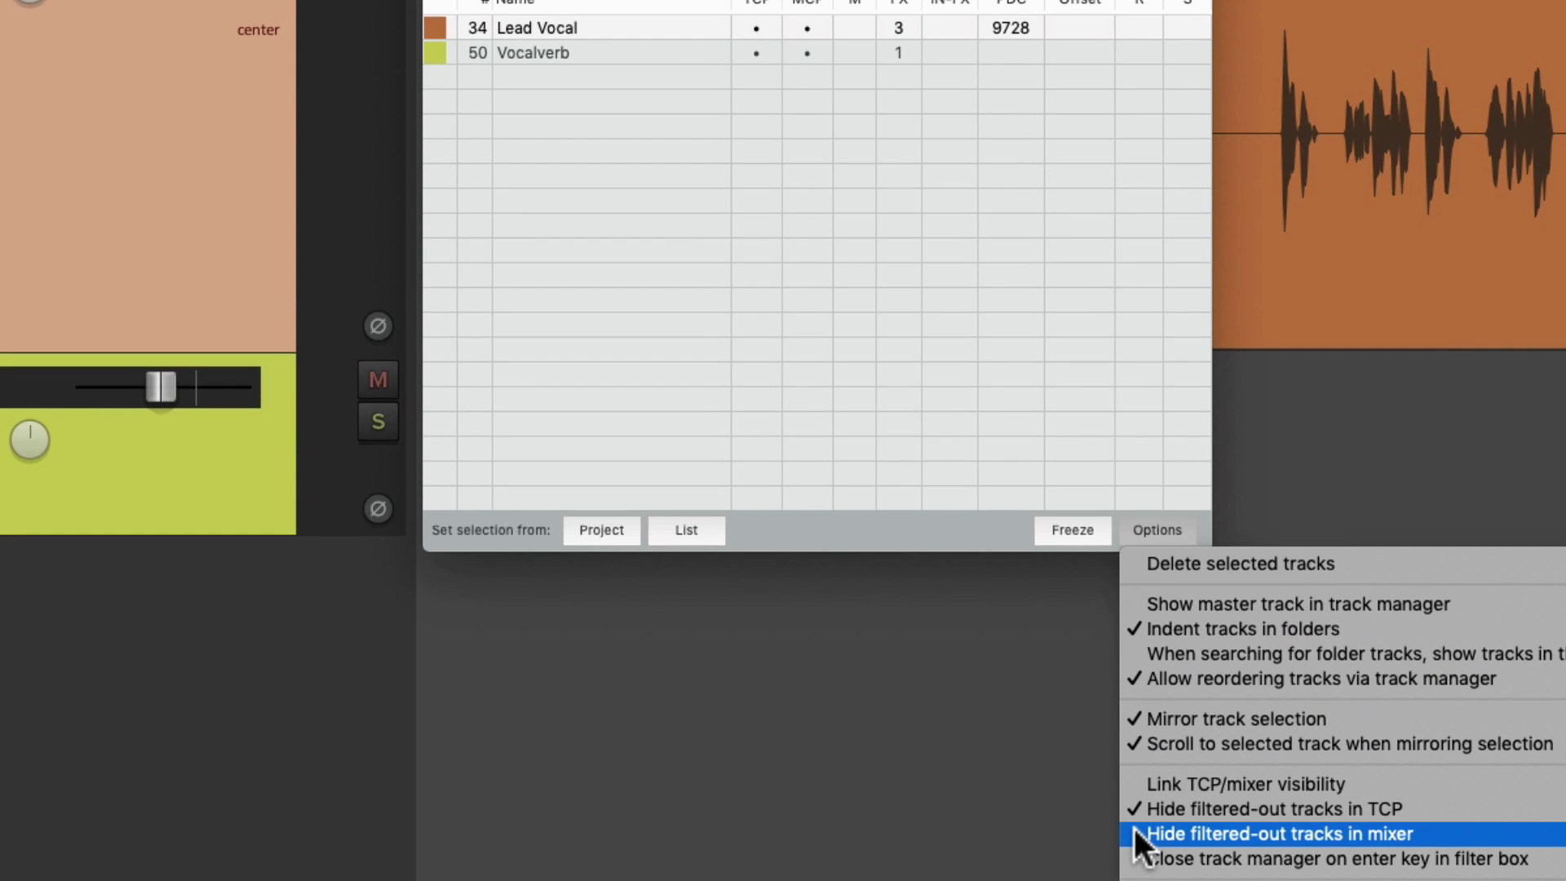
pyautogui.click(1138, 834)
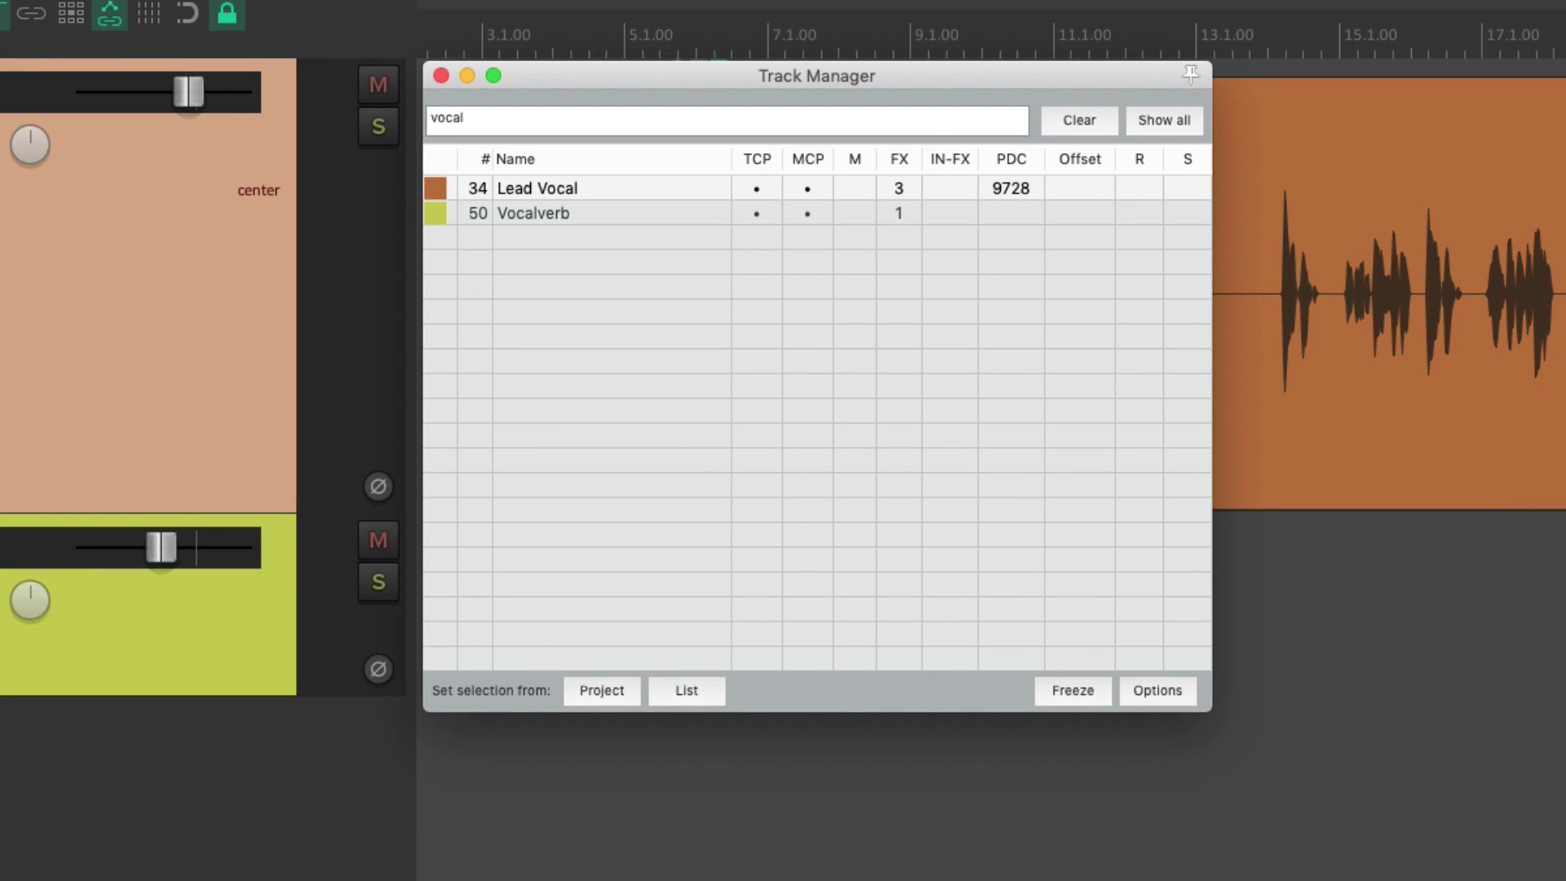
pyautogui.hotkey('ctrl', 'm')
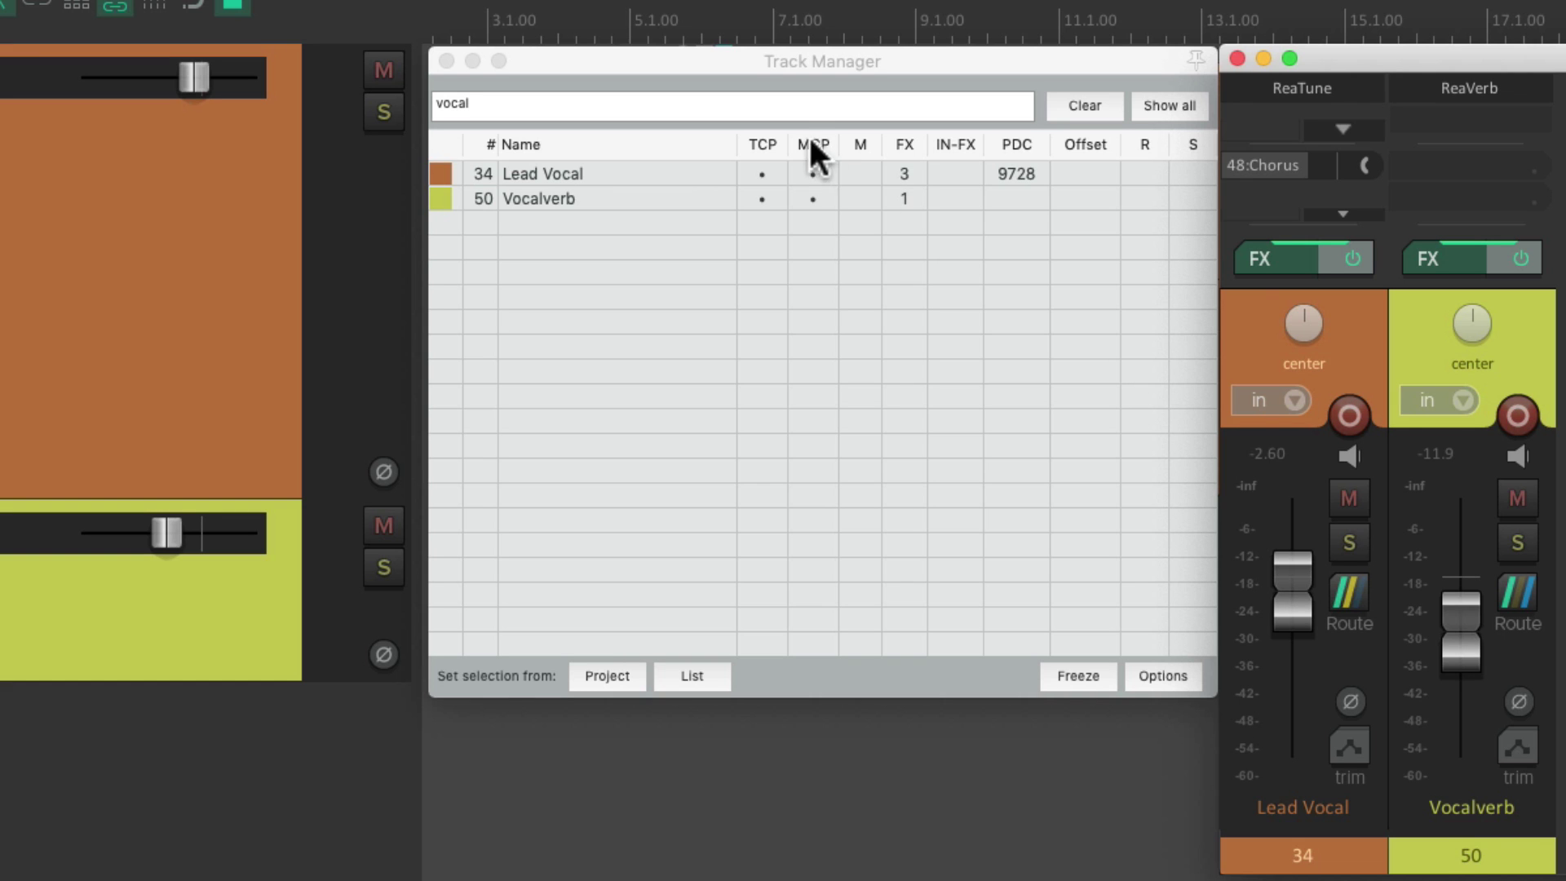
# - Filter by 'gt', then 'bk vox', then clear the filter to list every track
pyautogui.click(767, 108)
pyautogui.write('gt')
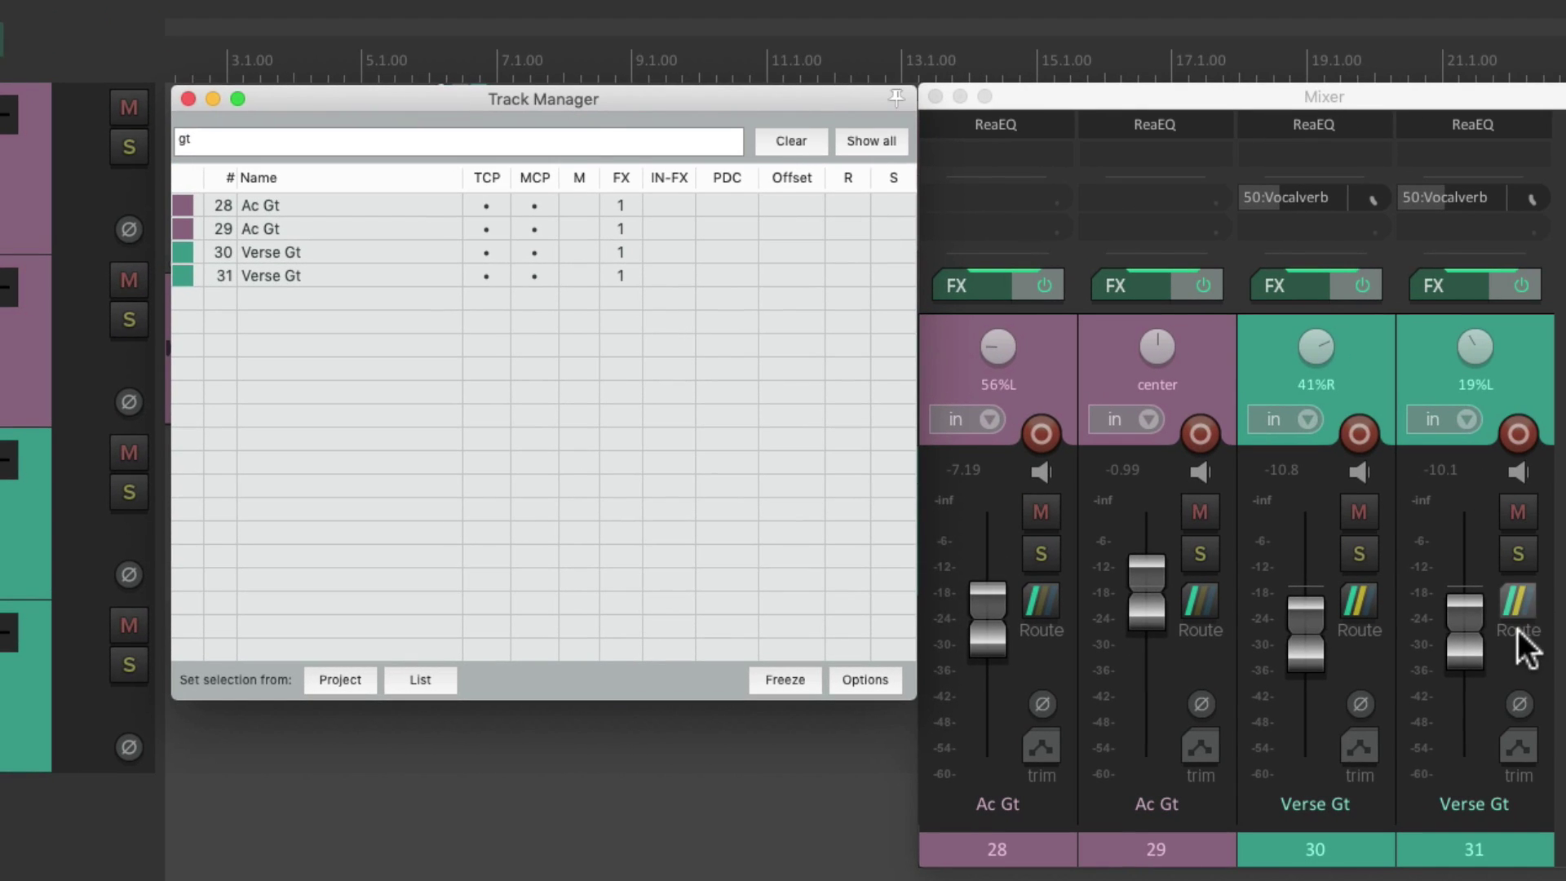
pyautogui.click(321, 147)
pyautogui.write('bk vox')
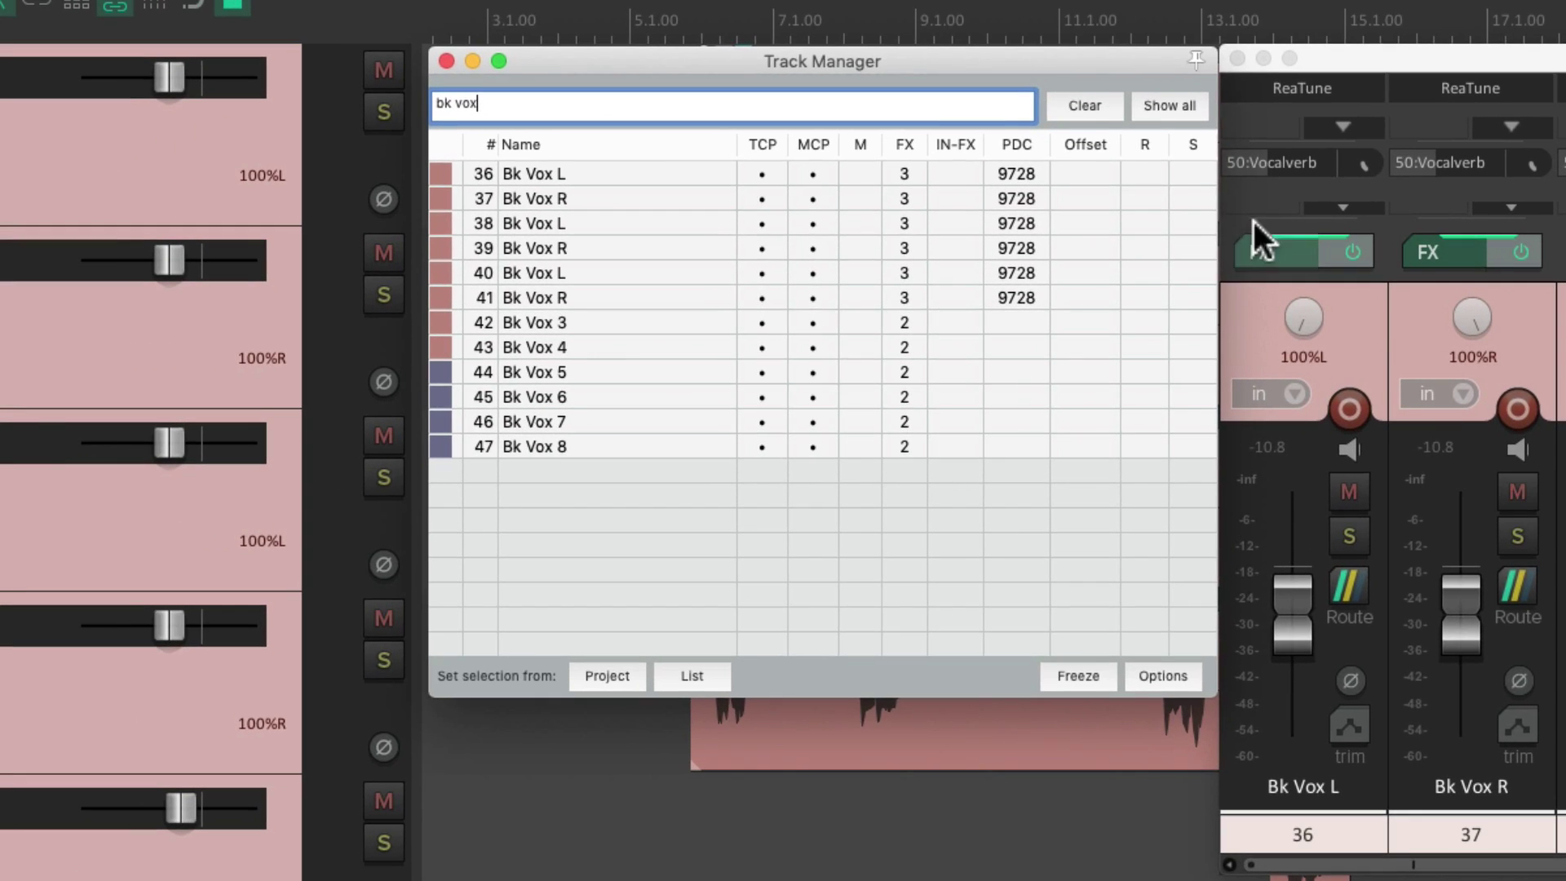
pyautogui.click(1083, 109)
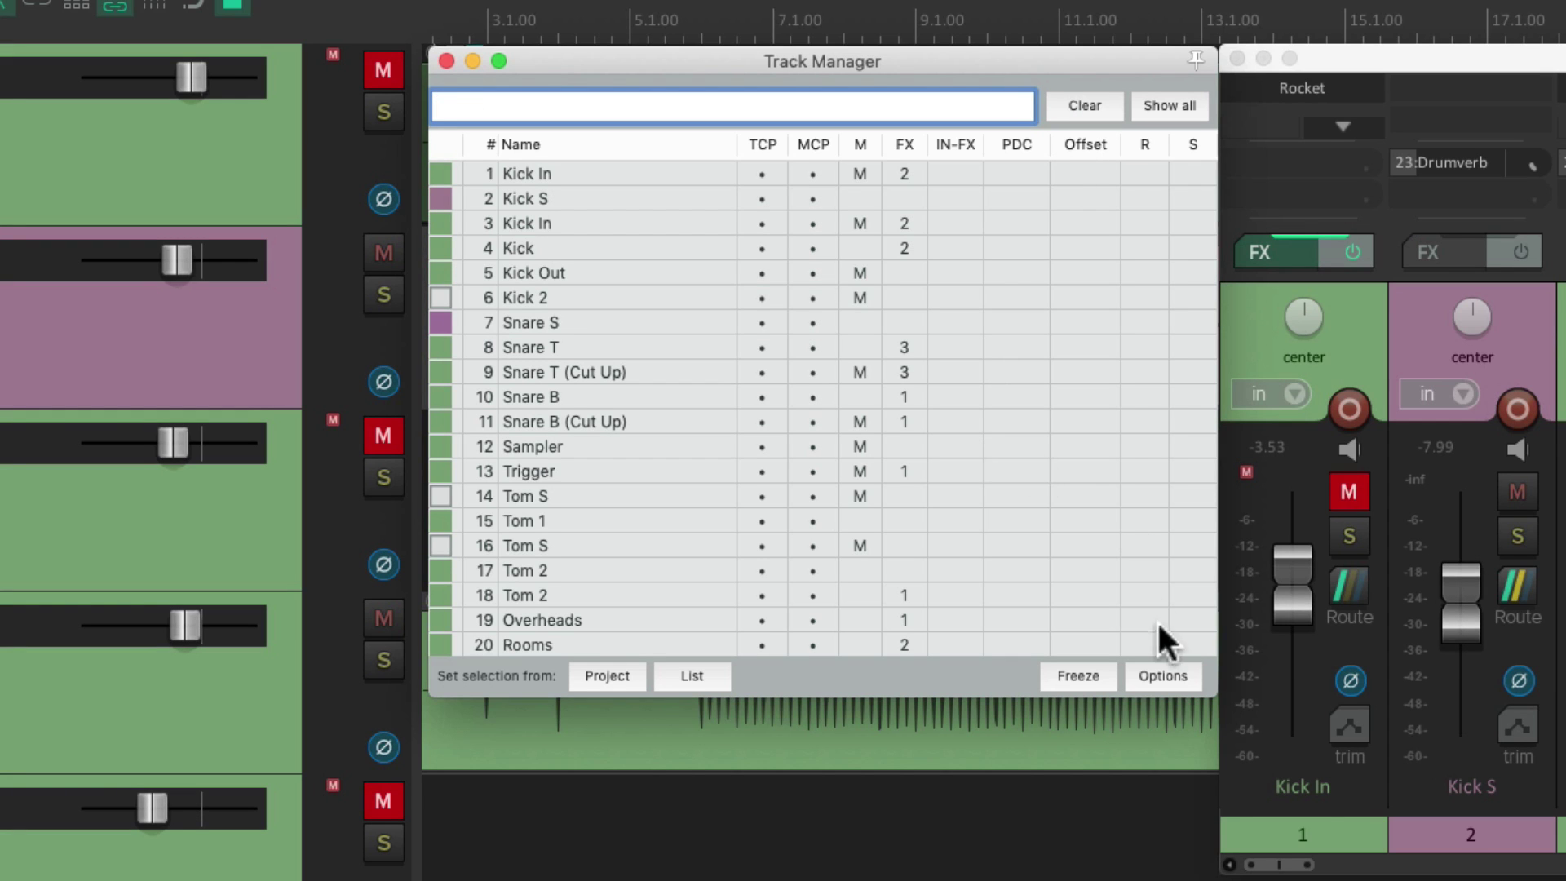
# - Uncheck the Options entries 'Hide filtered-out tracks in TCP' and 'Hide filtered-out tracks in mixer'
pyautogui.click(1146, 676)
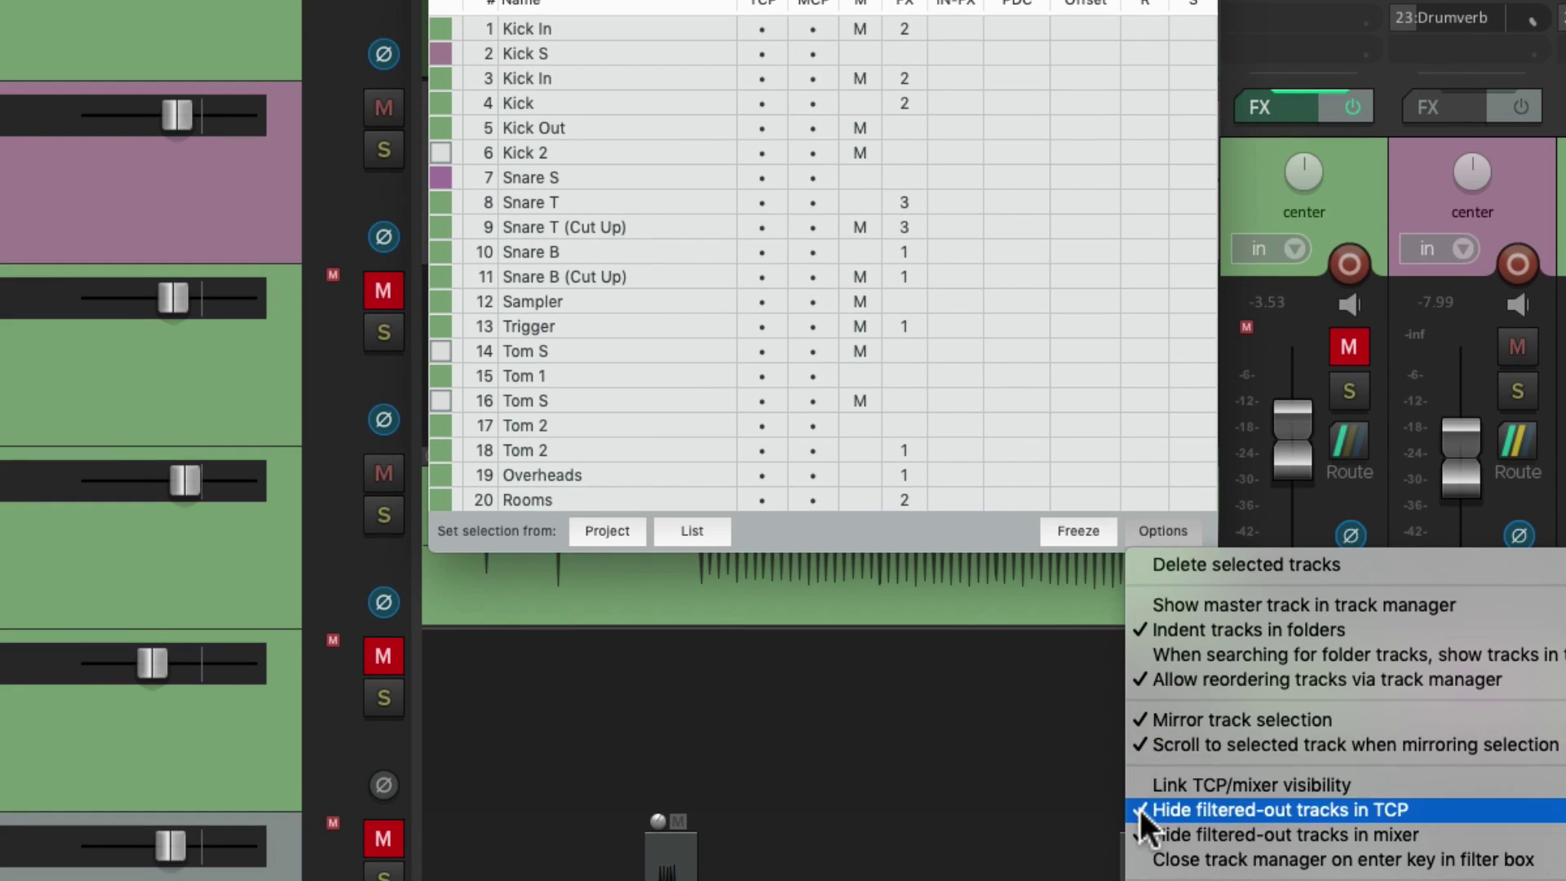
pyautogui.click(1138, 809)
pyautogui.click(1145, 528)
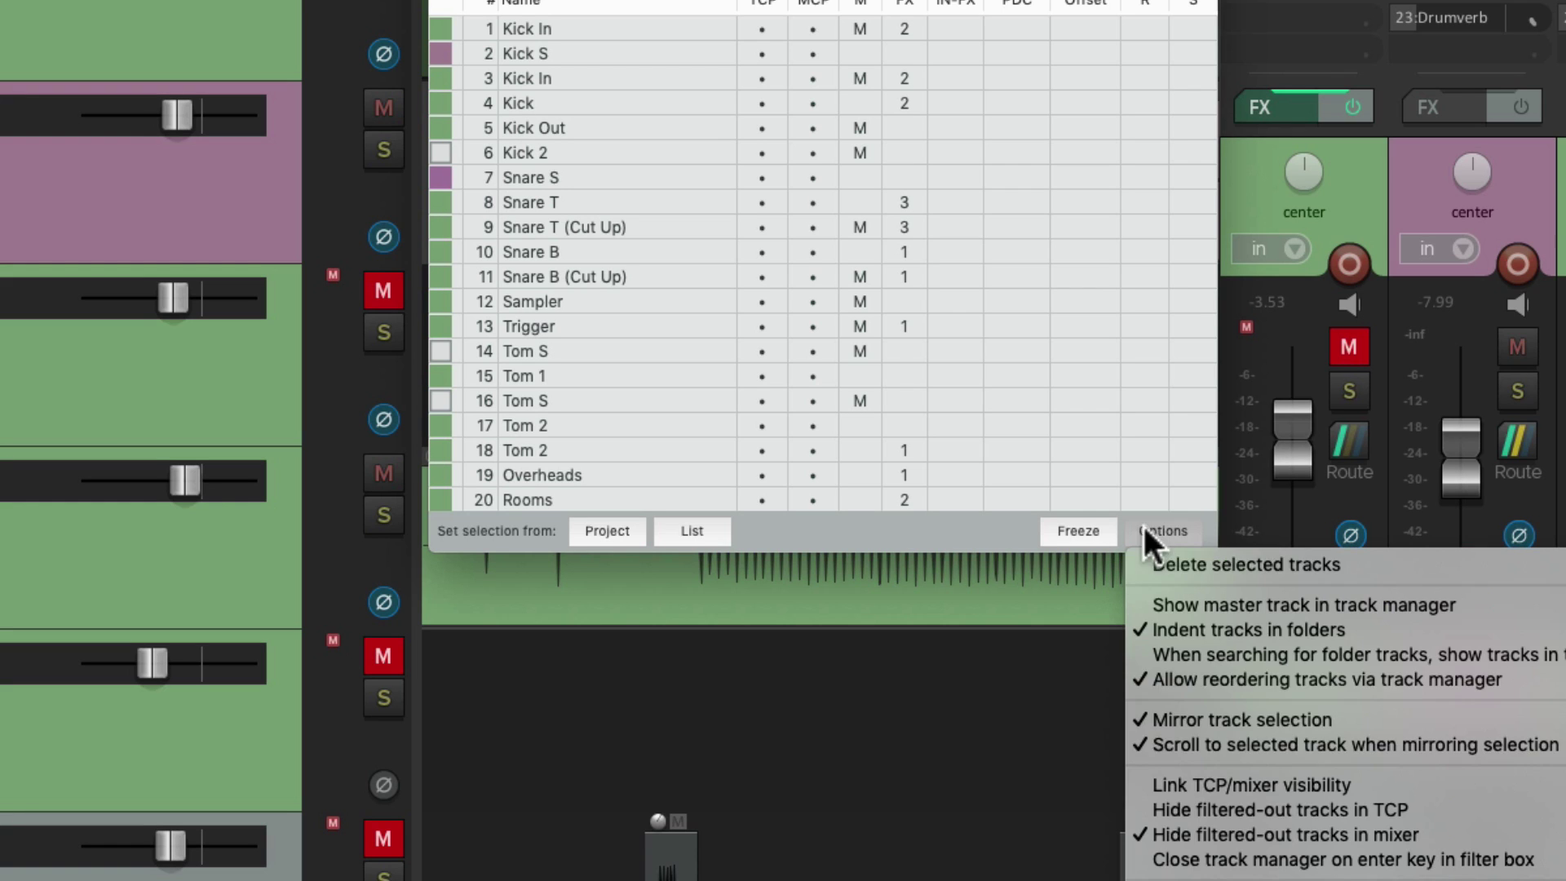
pyautogui.click(1168, 833)
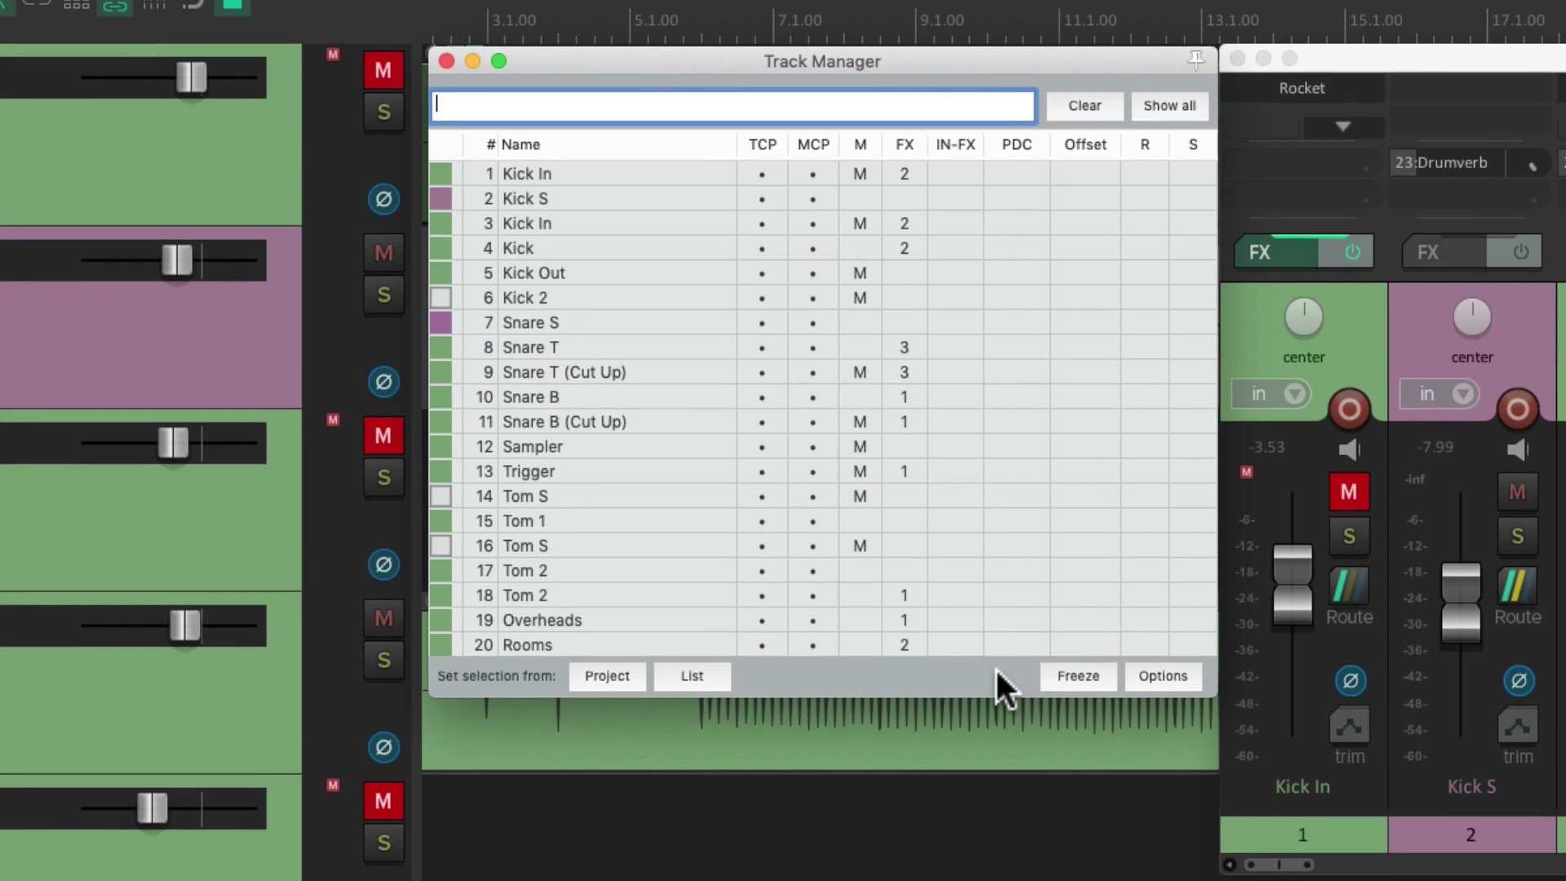